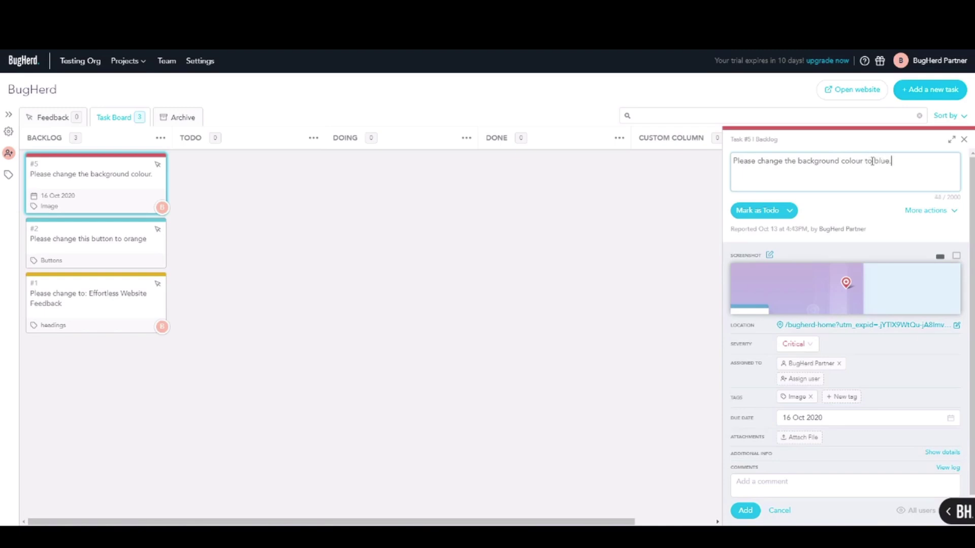
Finish editing task #5's description as "Please change the background colour to blue.".
key(Return)
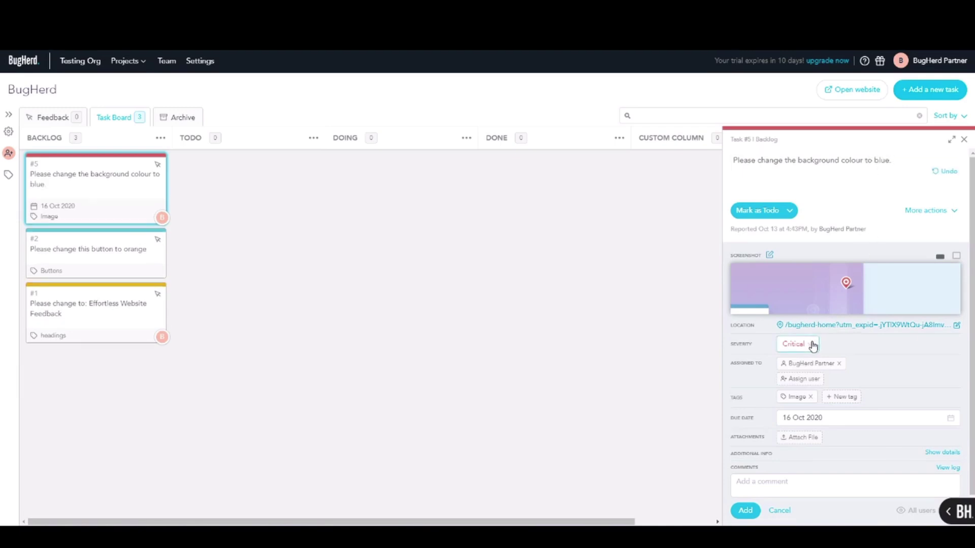
click(805, 379)
click(754, 385)
Add the comment "I think blue is a great choice." to task #5.
click(840, 482)
text(I think blue is a great choice.)
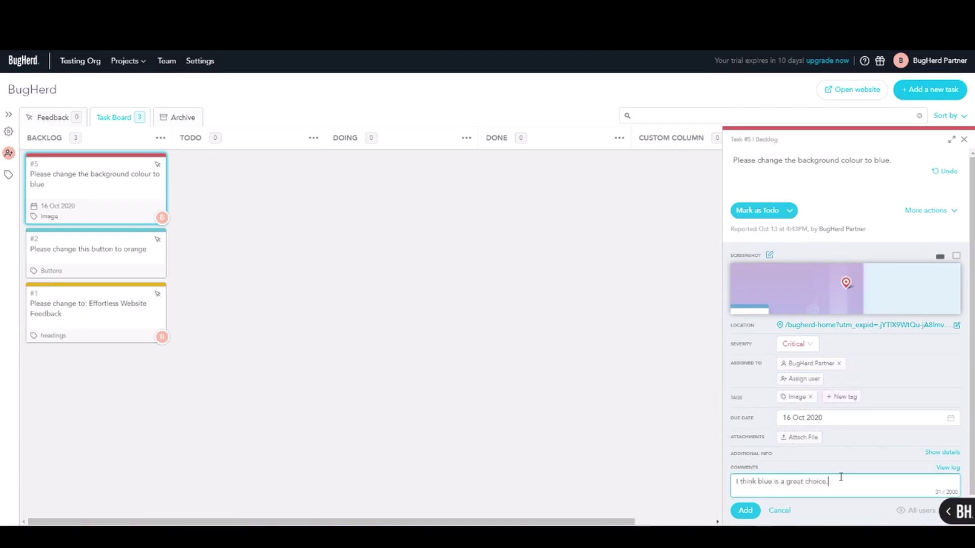
click(747, 511)
scroll(855, 445, down, 3)
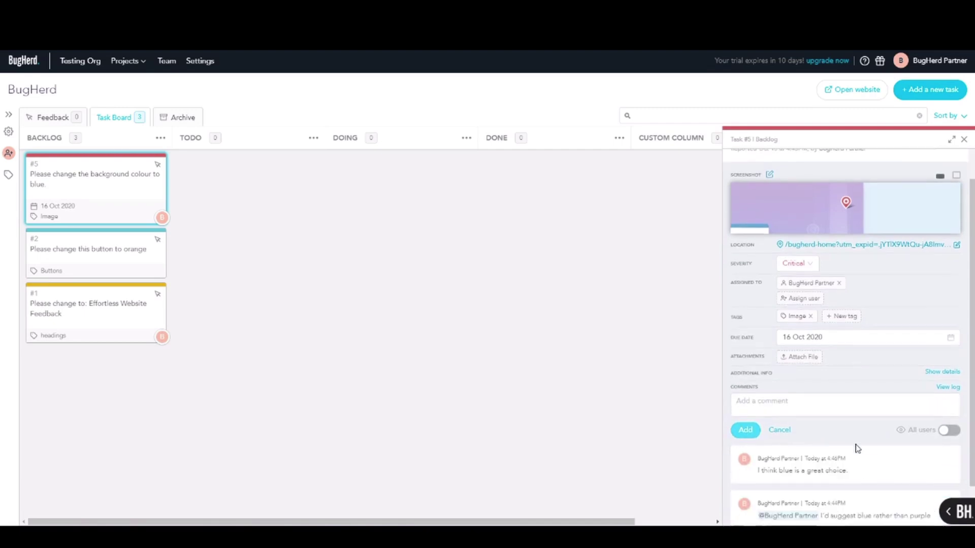
scroll(855, 446, up, 3)
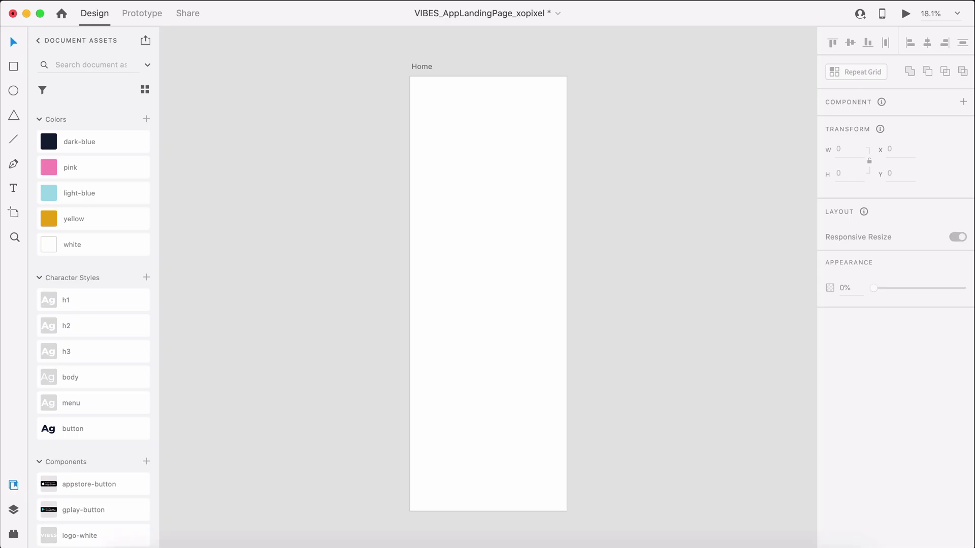
Turn on a 12-column layout grid for the Home artboard with a gutter width of 32 and narrower side margins.
click(425, 72)
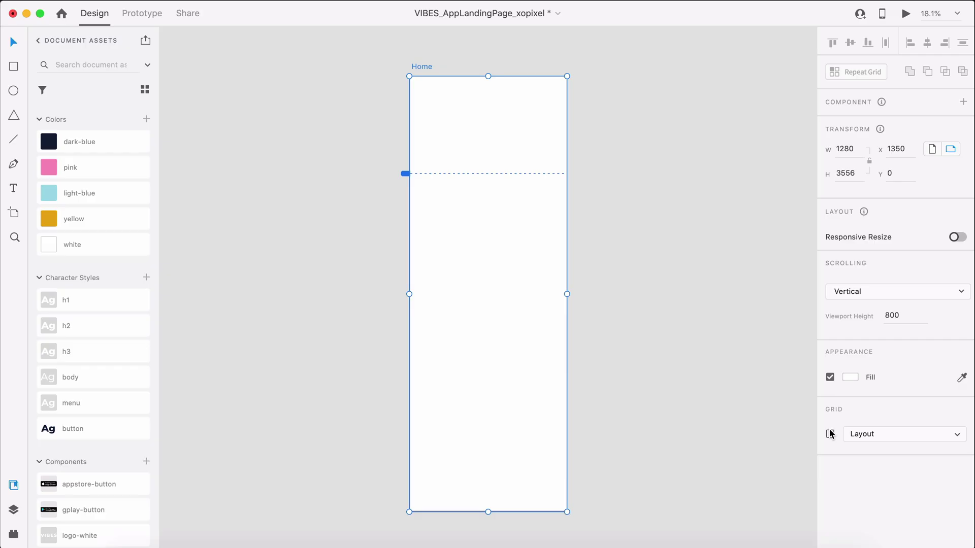
click(829, 434)
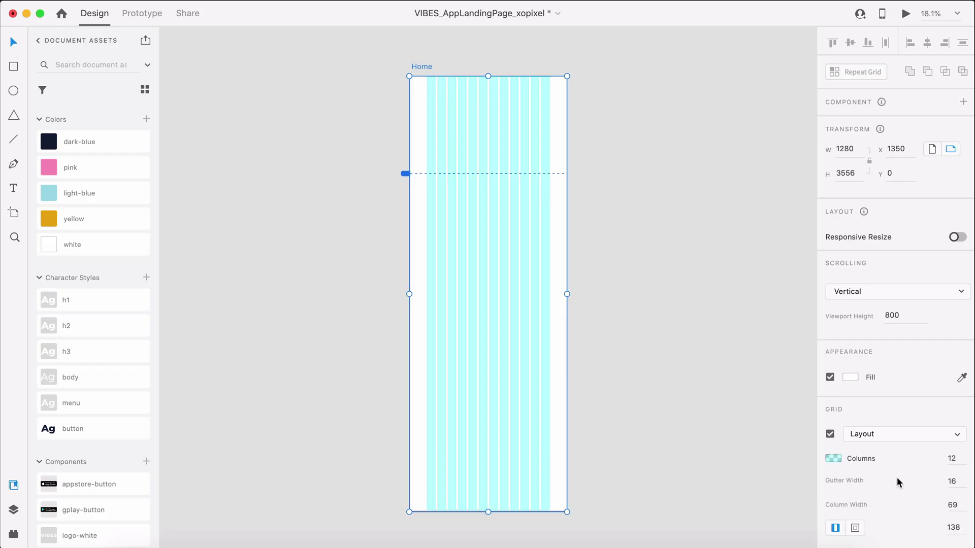
scroll(899, 482, down, 2)
text(32)
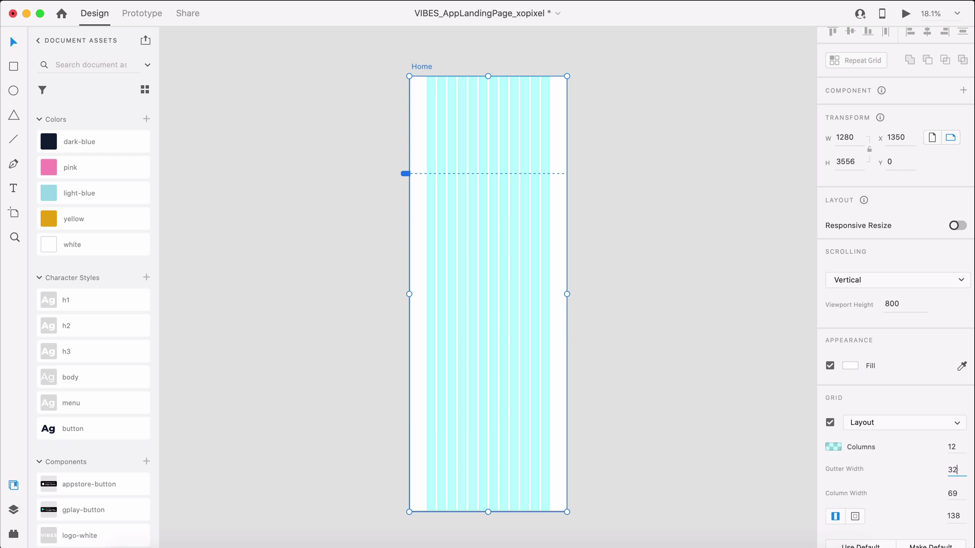
key(Return)
click(955, 517)
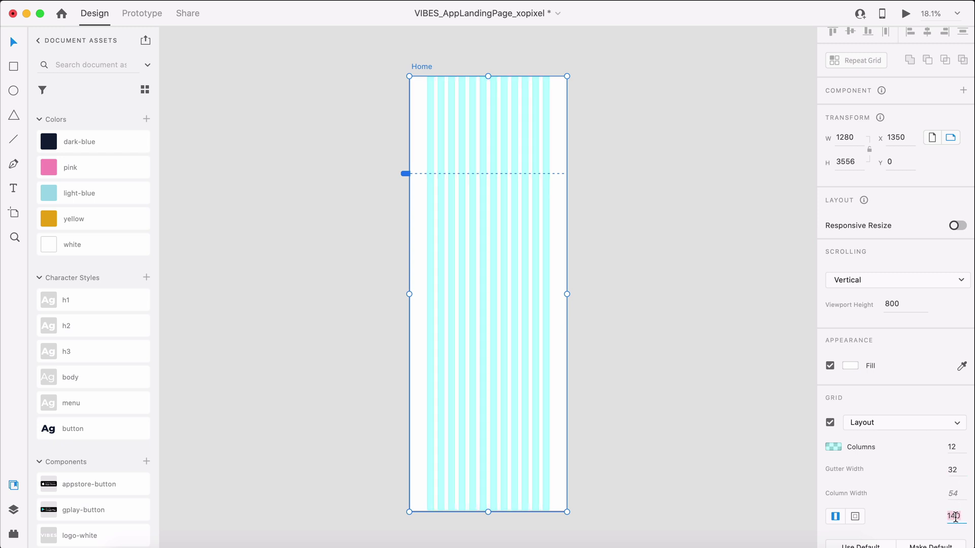
key(Return)
key(Escape)
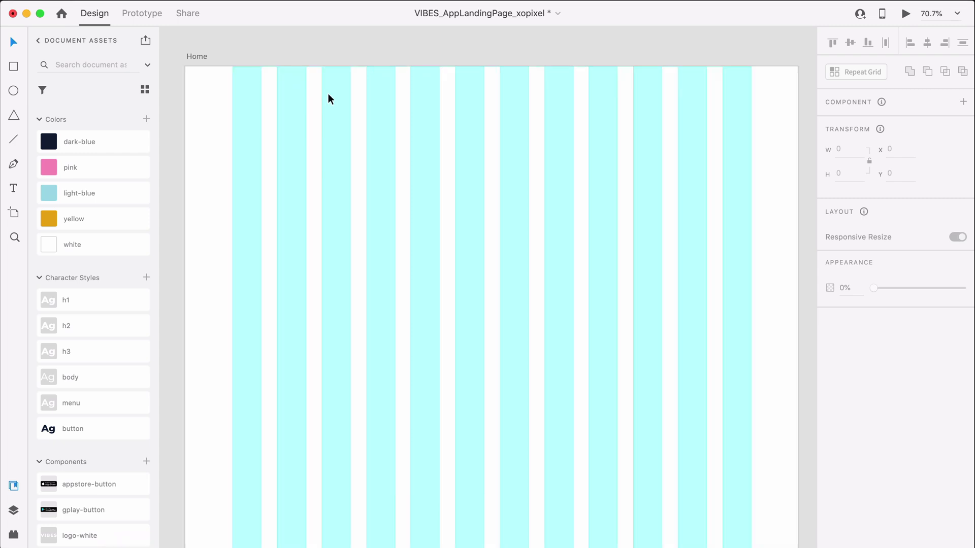
Draw a borderless 1280 × 80 header rectangle along the Home artboard's upper edge and fill it with dark-blue.
key(r)
drag(186, 67, 800, 115)
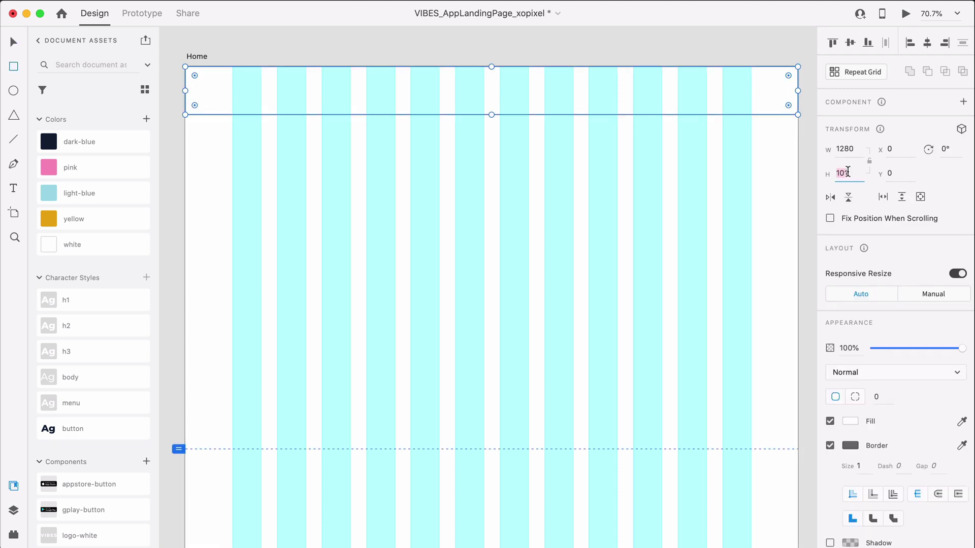
key(Return)
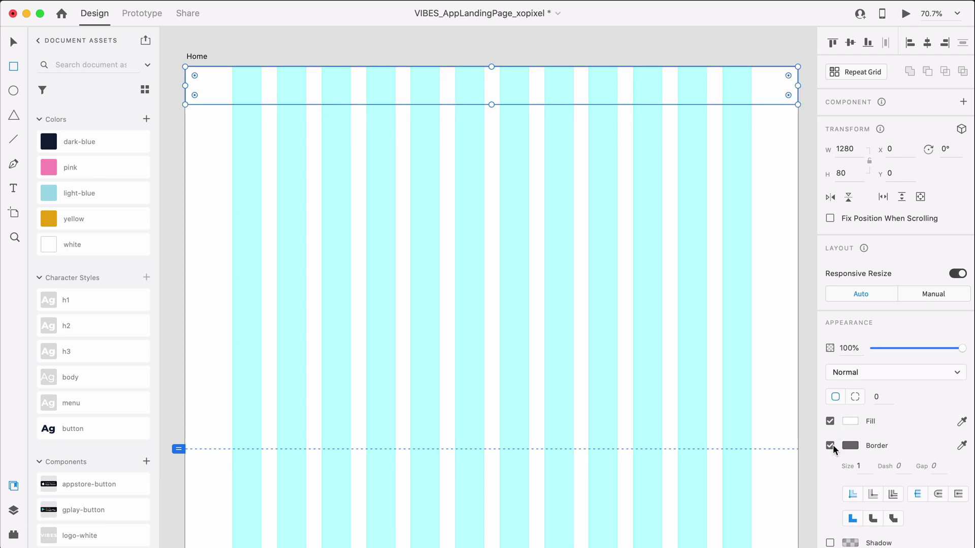
click(829, 446)
click(76, 140)
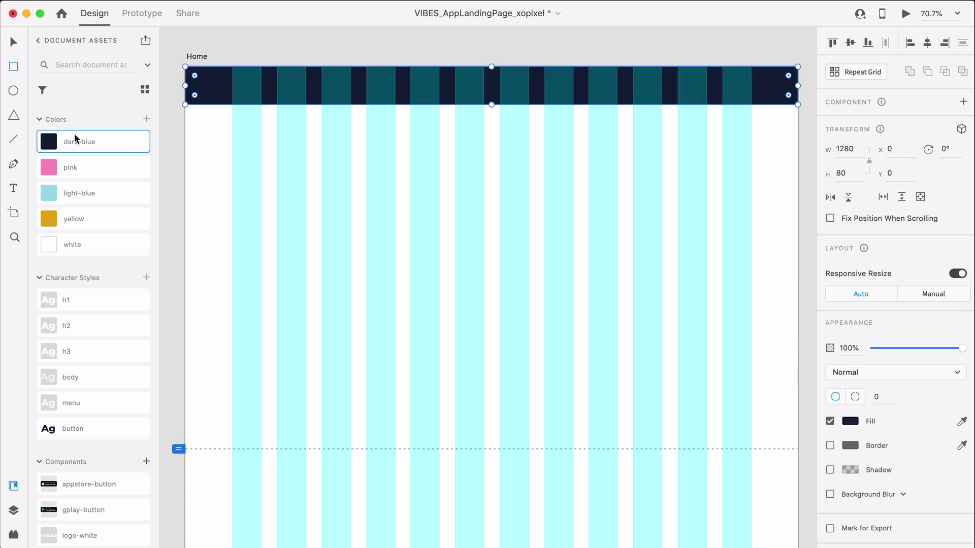
click(347, 135)
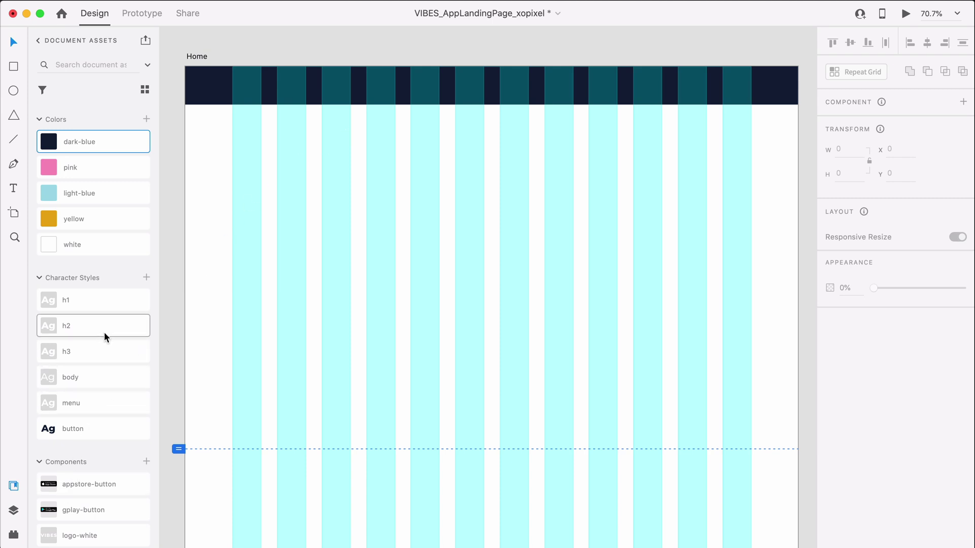
Place the logo-white component in the header bar, aligned with the first grid column at X 98, Y 18.
click(87, 532)
drag(102, 496, 248, 88)
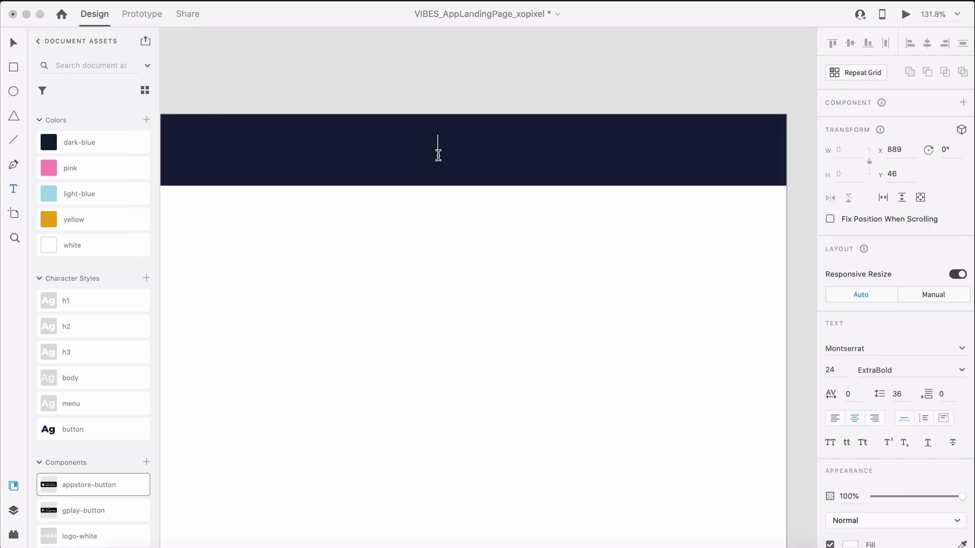
Add the text "How it works" to the header bar and apply the menu character style.
text(How i)
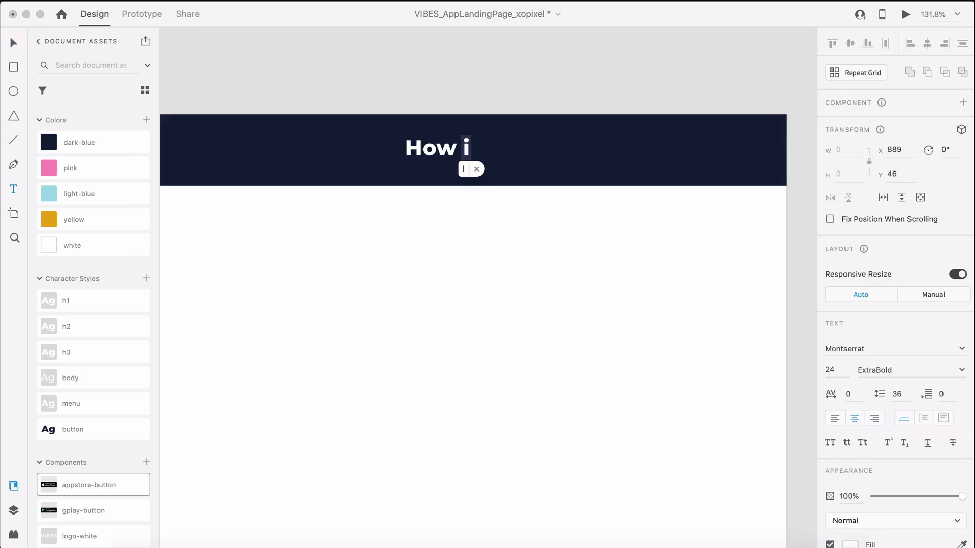
text(t works)
key(Escape)
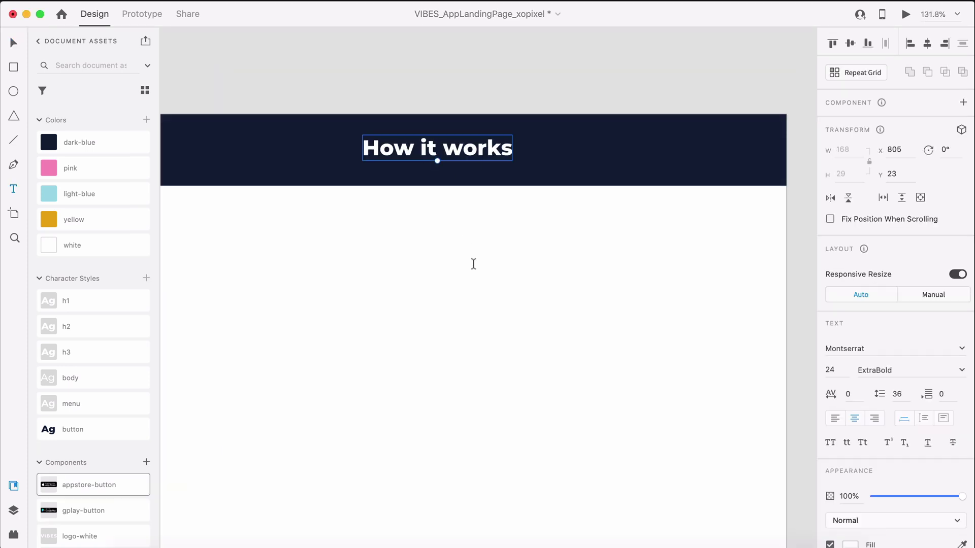
click(142, 410)
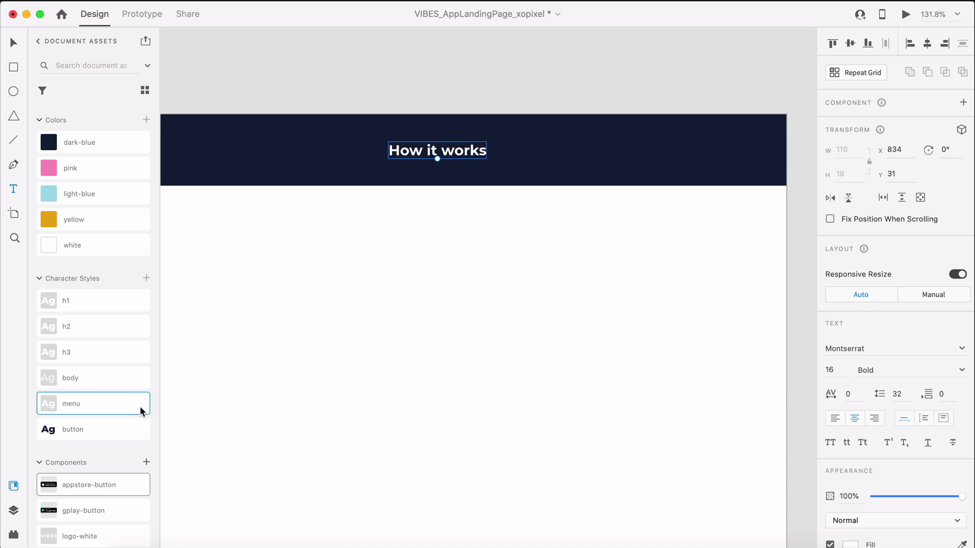
Duplicate the "How it works" item alongside it, change the copy to "Support" and save the document.
key(v)
drag(475, 152, 579, 155)
double_click(579, 155)
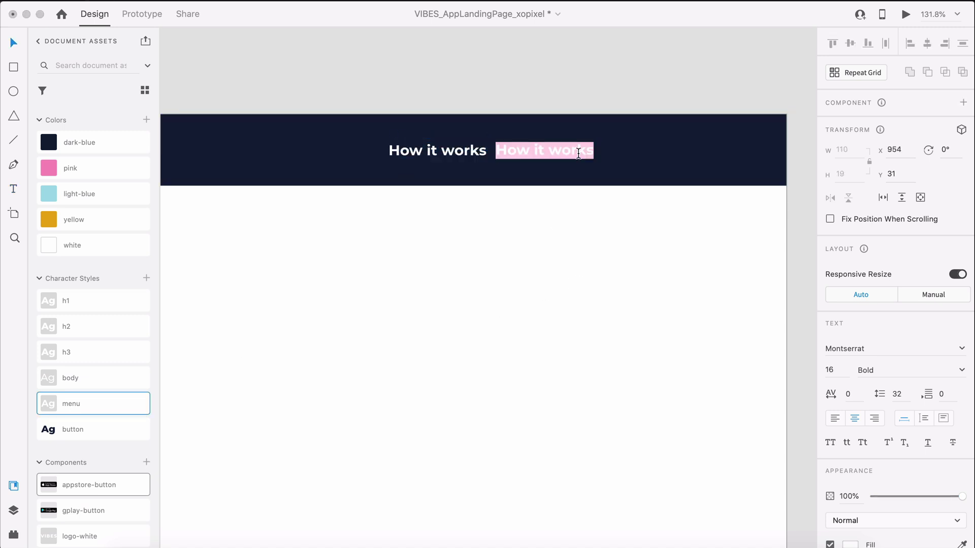
text(Support)
key(Escape)
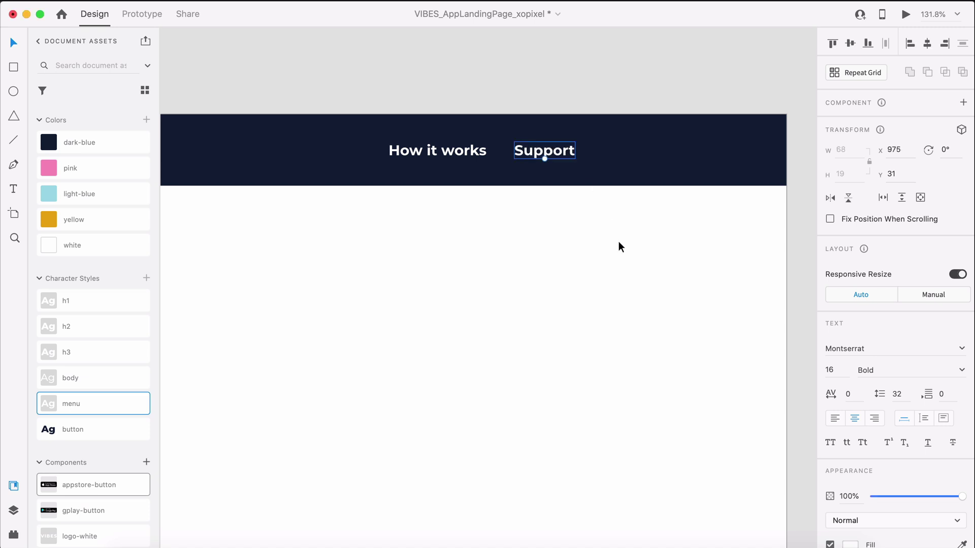
key(super+s)
Duplicate the "Support" item alongside it, change the copy to "Contact" and save the document.
drag(566, 153, 638, 153)
key(super+z)
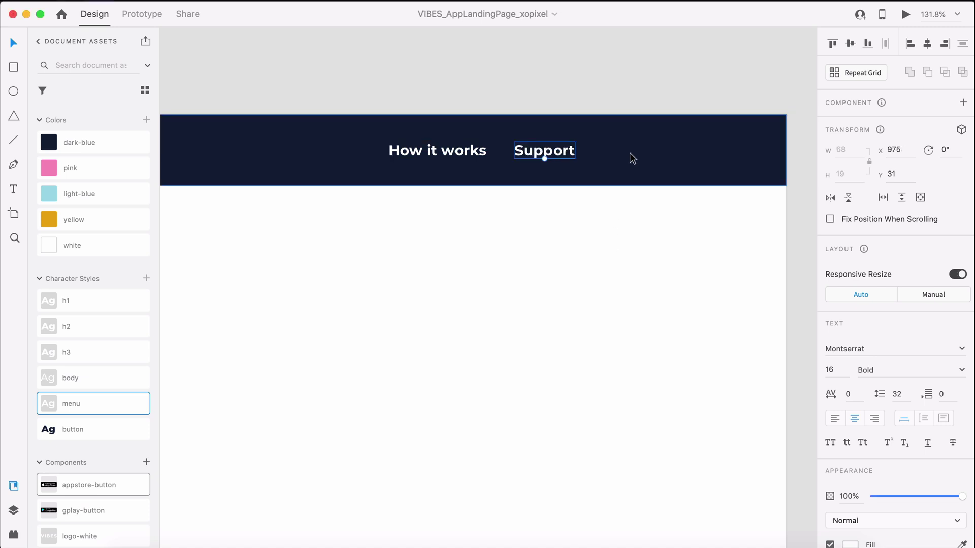
drag(559, 155, 631, 156)
double_click(632, 157)
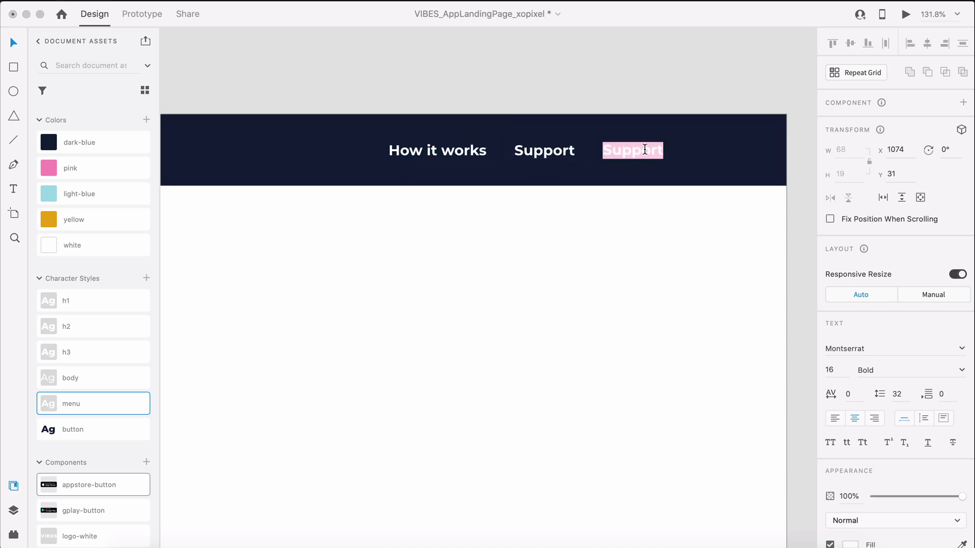
text(Contact)
key(Escape)
key(super+s)
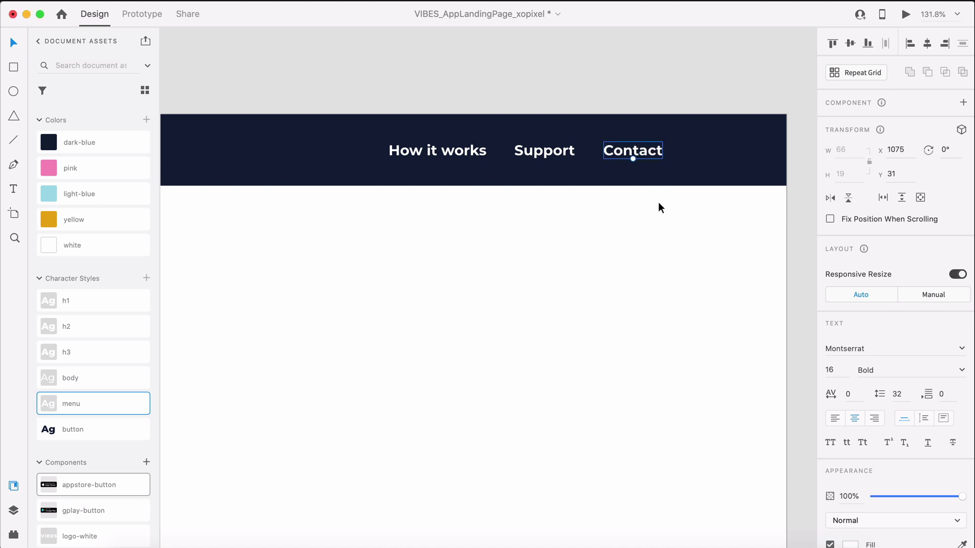
Duplicate the "Contact" item alongside it and change the copy to "Download".
drag(661, 159, 731, 155)
key(super+z)
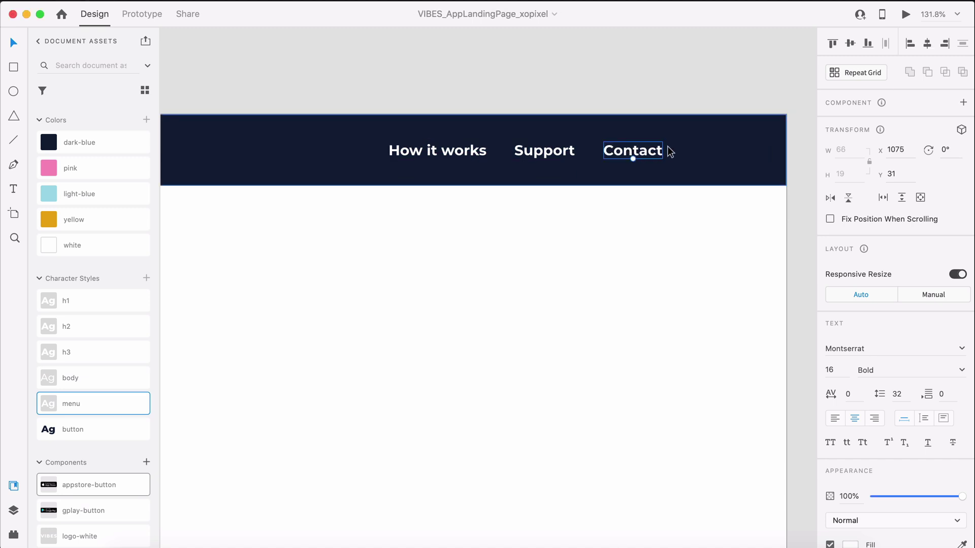
click(643, 195)
click(633, 157)
drag(633, 156, 718, 156)
double_click(718, 157)
text(Download)
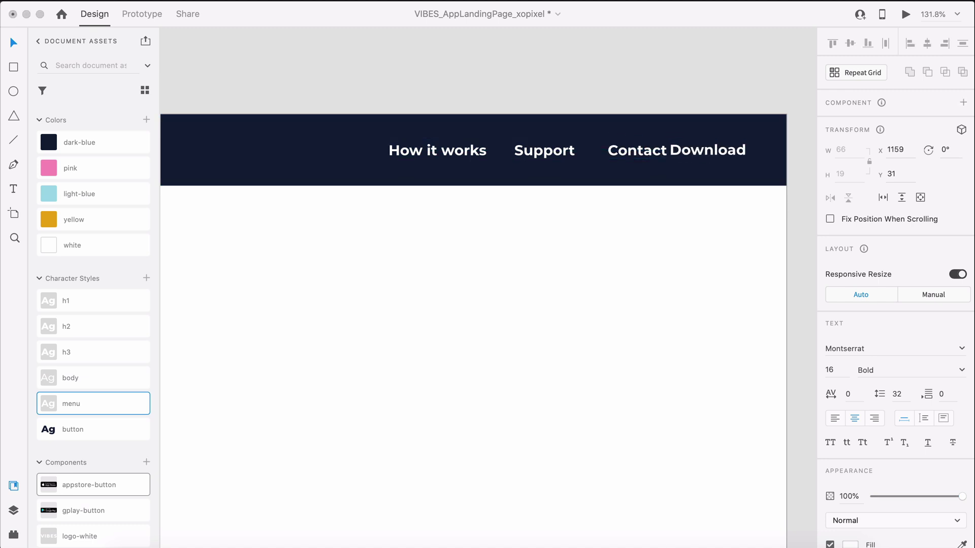
key(Escape)
Group the four header menu items and turn on a horizontal stack for the group.
shift+click(653, 154)
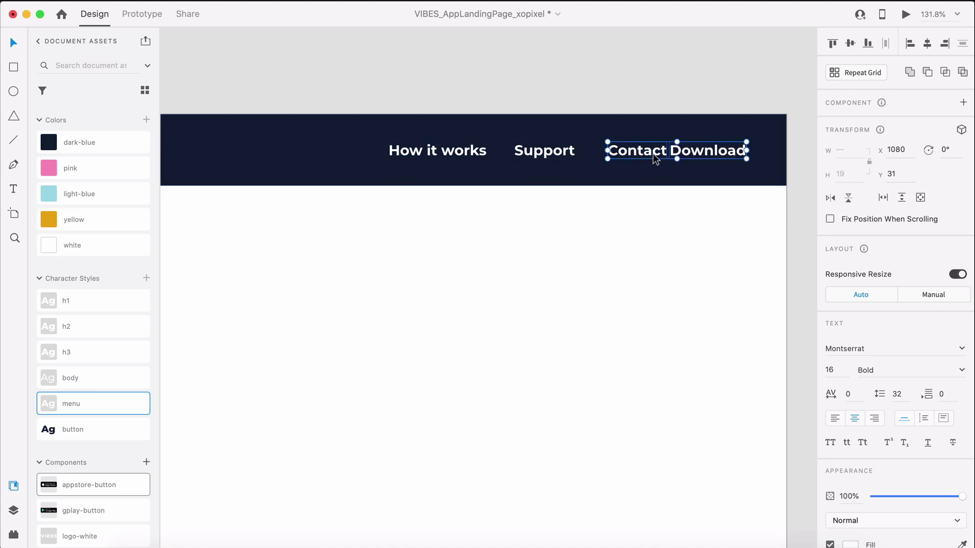
shift+click(563, 151)
shift+click(441, 153)
key(super+g)
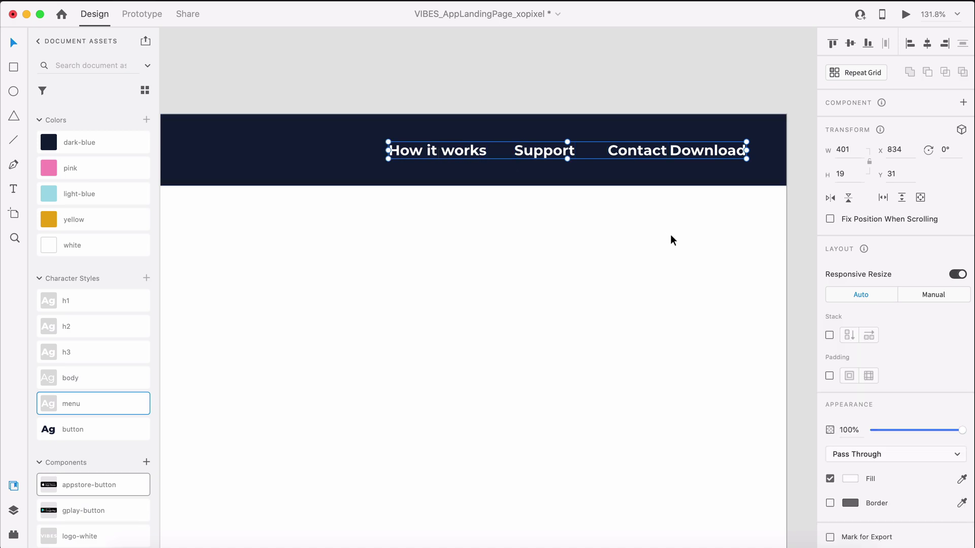
click(831, 335)
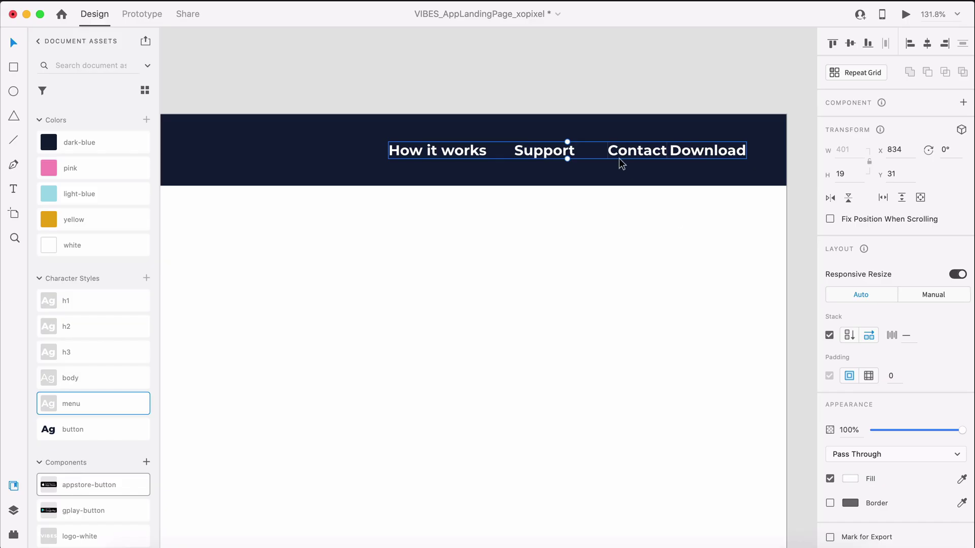
Even out the gaps between the stacked menu items and toggle the layout grid's visibility.
double_click(622, 158)
drag(593, 153, 572, 154)
click(610, 183)
key(super+shift+apostrophe)
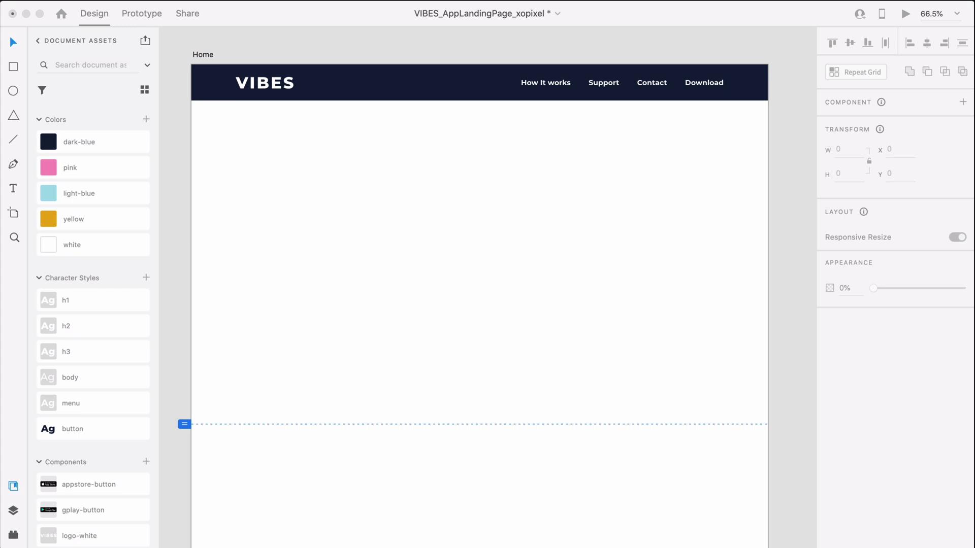
Draw a borderless 1280 × 797 hero rectangle directly below the header bar and fill it with dark-blue.
click(817, 487)
key(r)
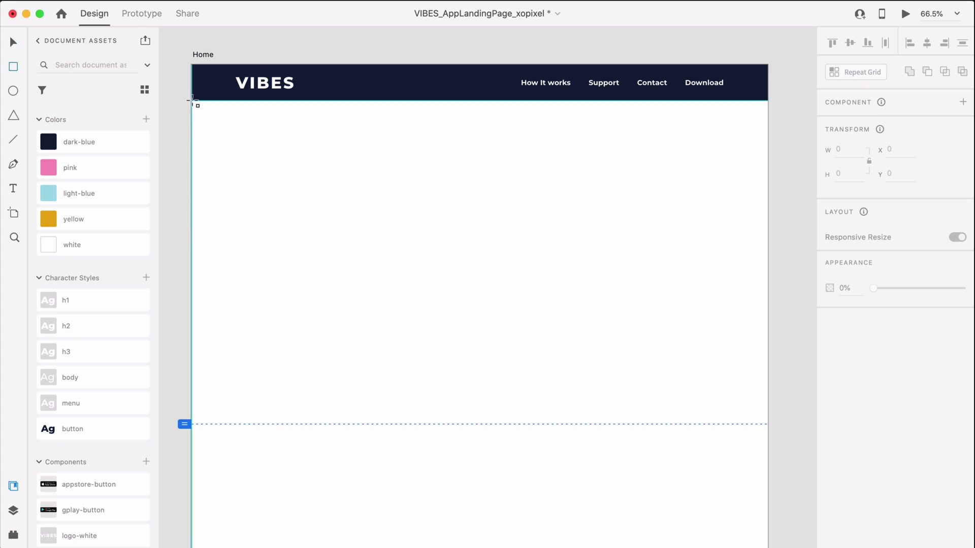
drag(193, 102, 768, 425)
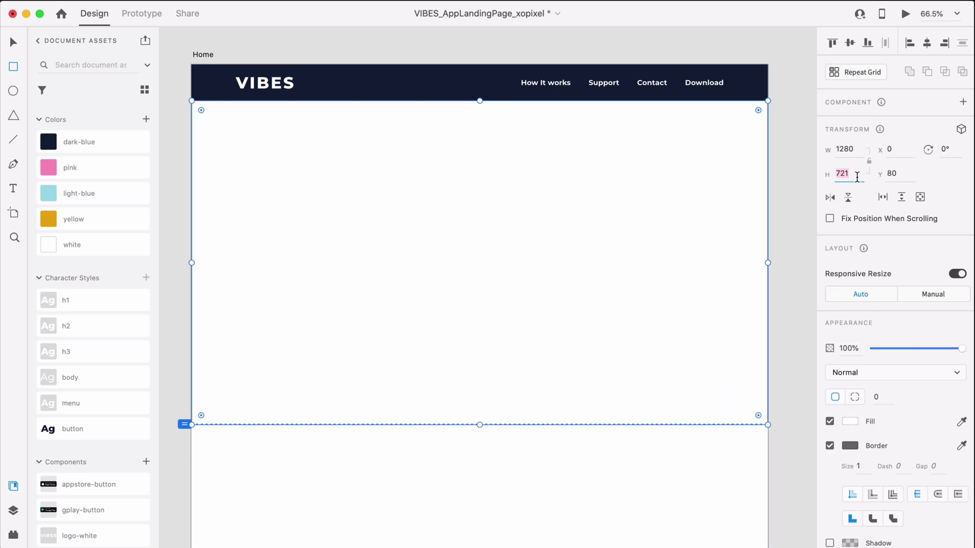
text(797)
key(Return)
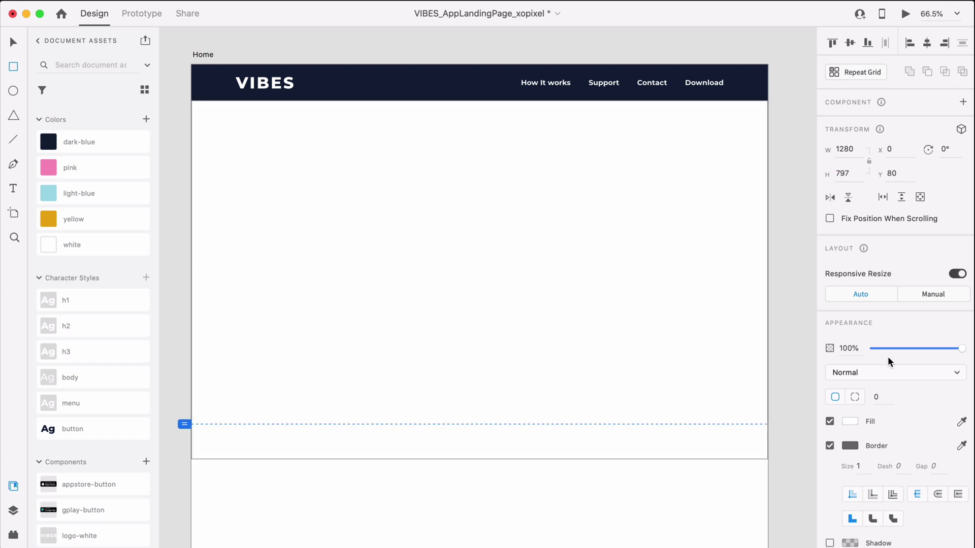
click(829, 445)
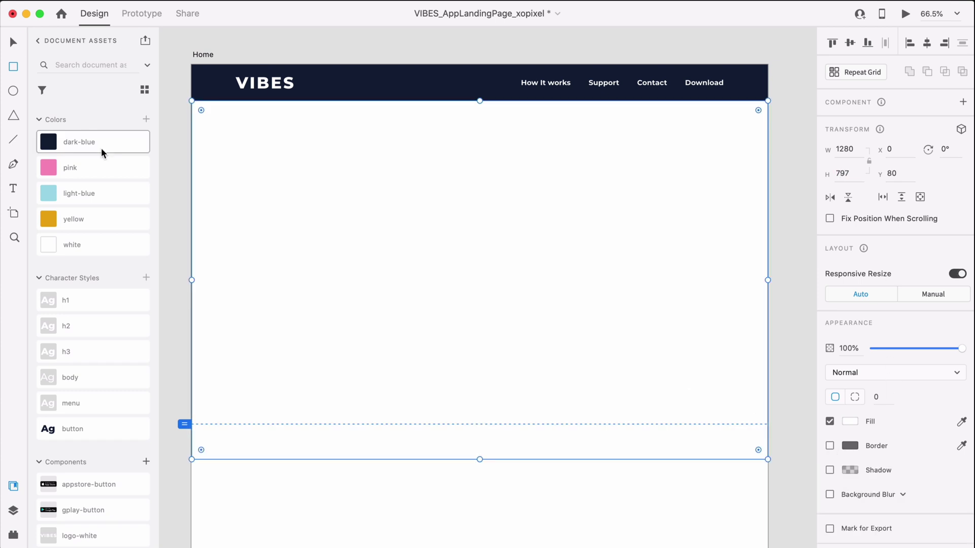
click(102, 147)
click(402, 515)
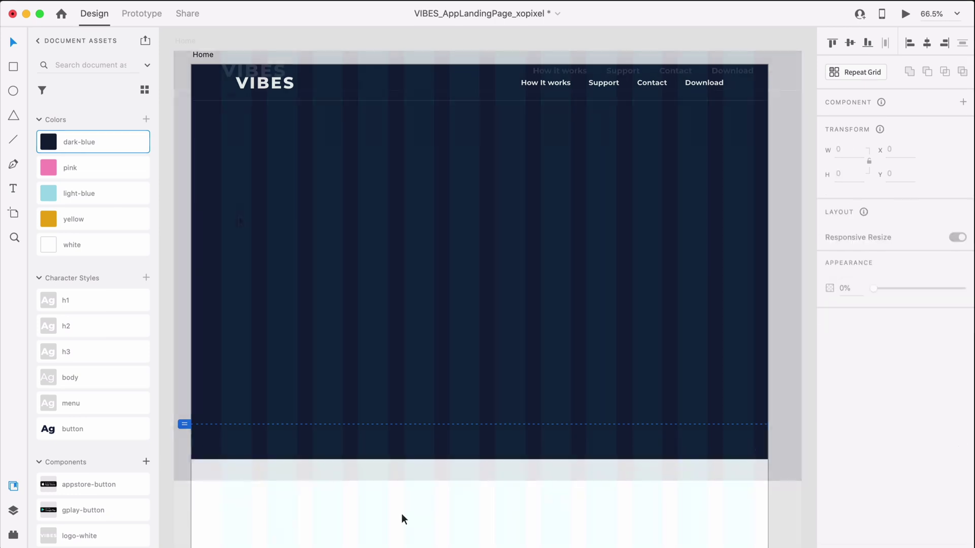
Add the headline text "Find your Vibe" at the first grid column of the hero section.
click(222, 213)
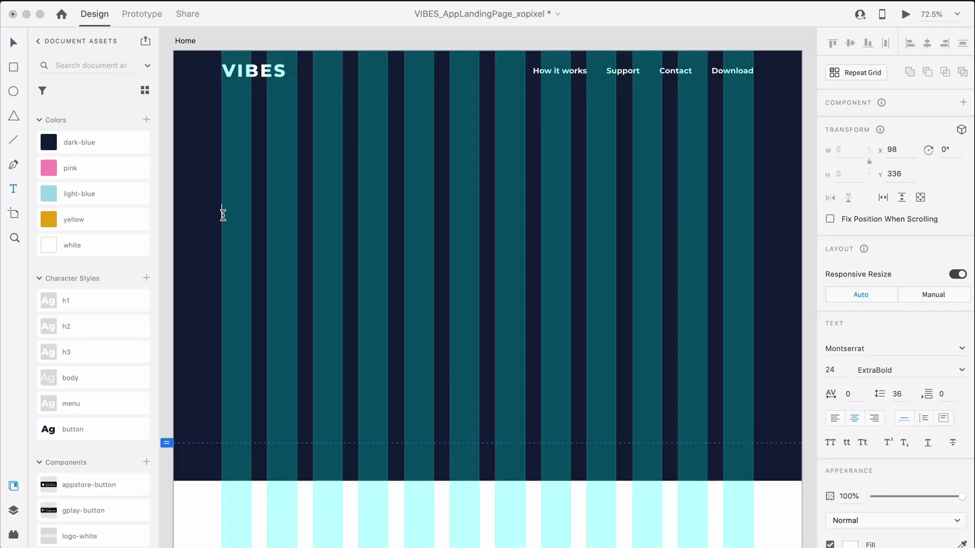
text(Find your Vibe)
key(Escape)
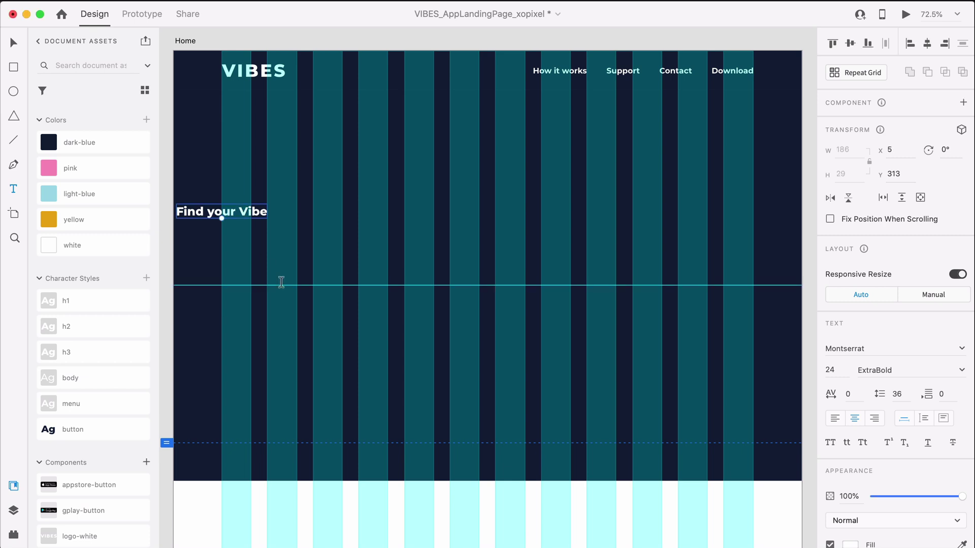
Apply the h1 character style to the headline and align its left edge with the first grid column.
click(135, 300)
key(v)
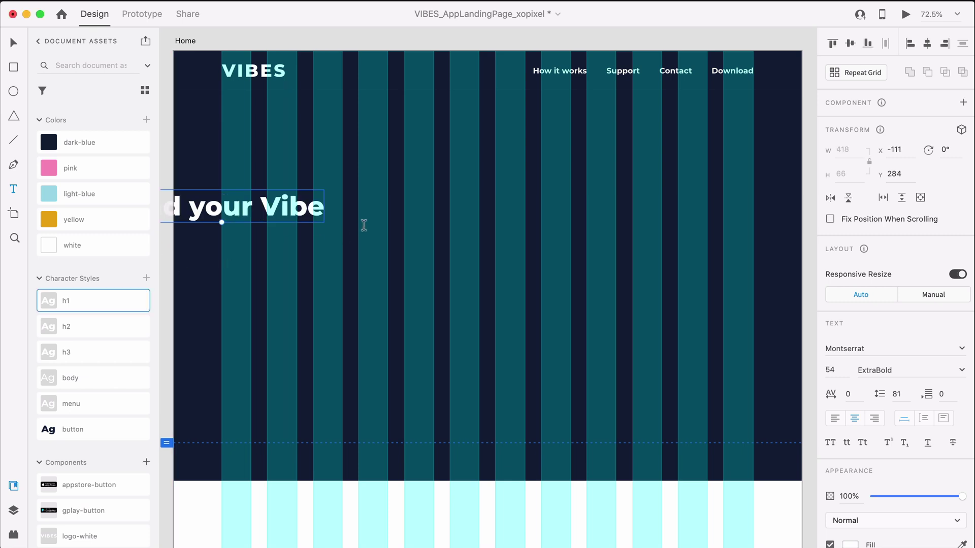
drag(303, 219, 402, 218)
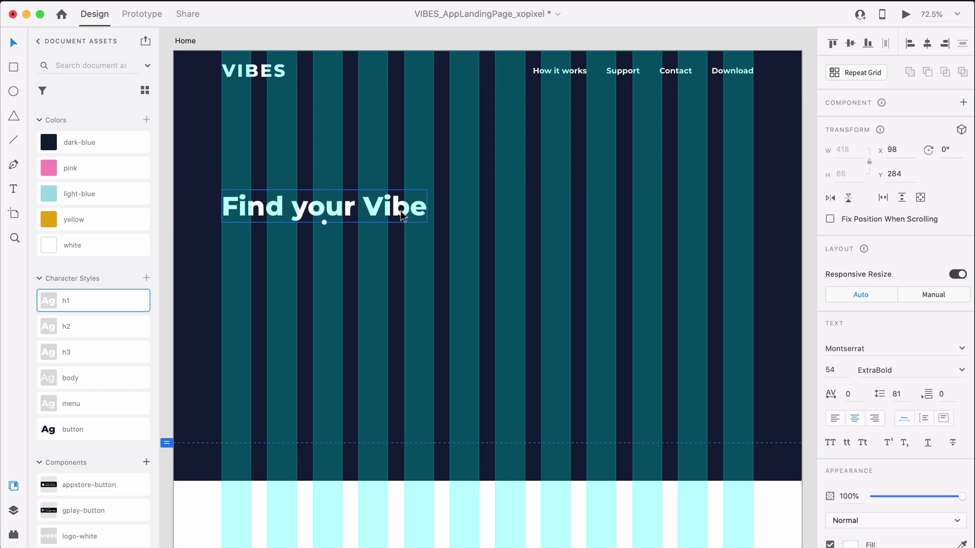
Add a text area about 433 wide below the headline reading "Explore videos by creatives like you. If you like the vibes of the creator, say hello.".
key(t)
drag(222, 252, 432, 291)
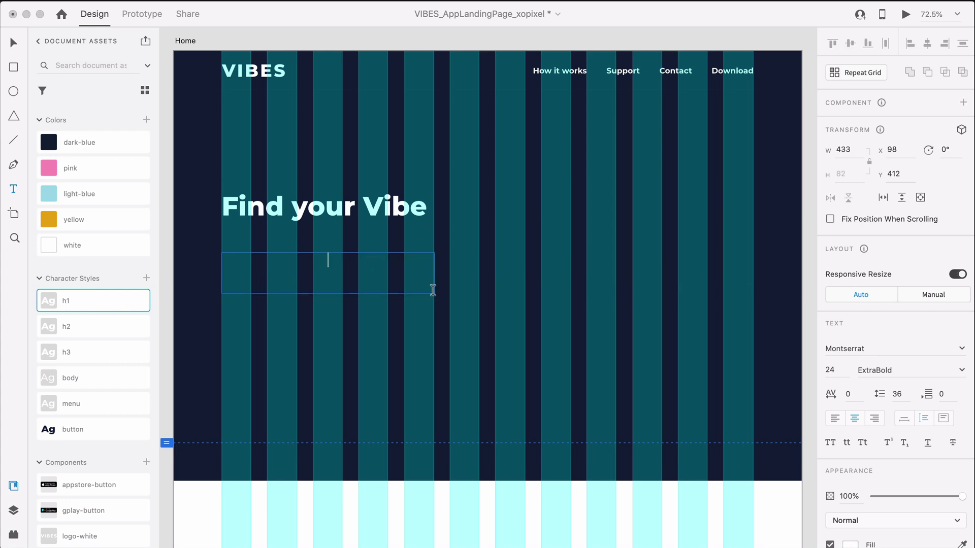
text(Expl)
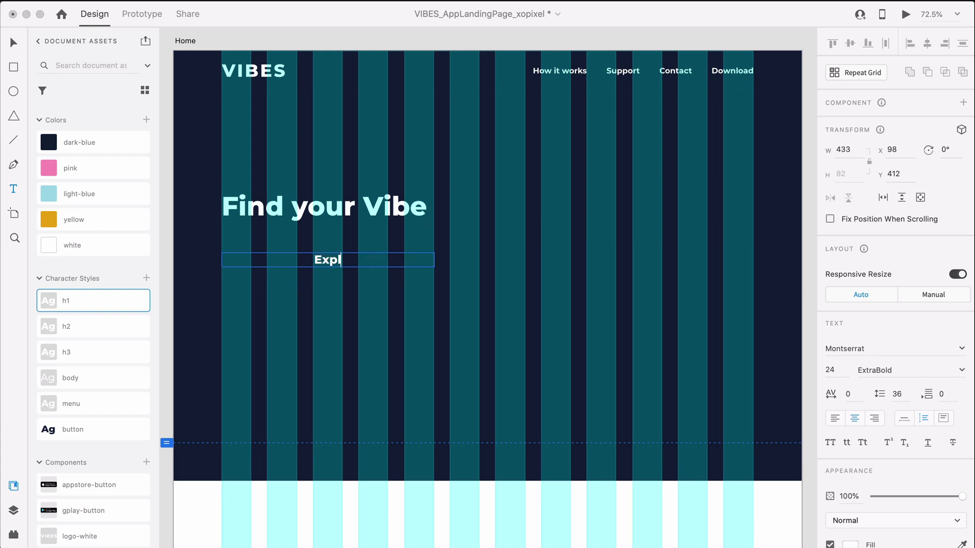
text(ore viceos)
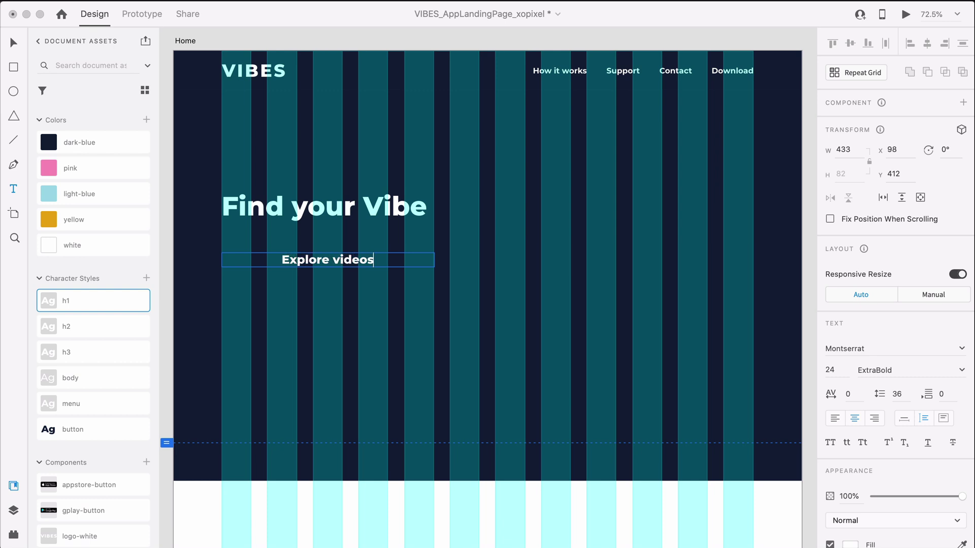
text( by cr)
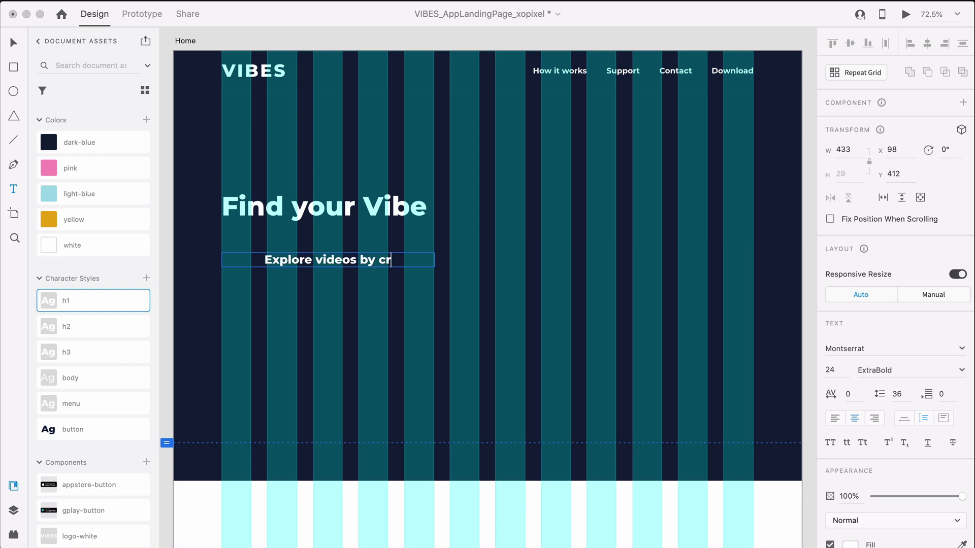
text(eatives li)
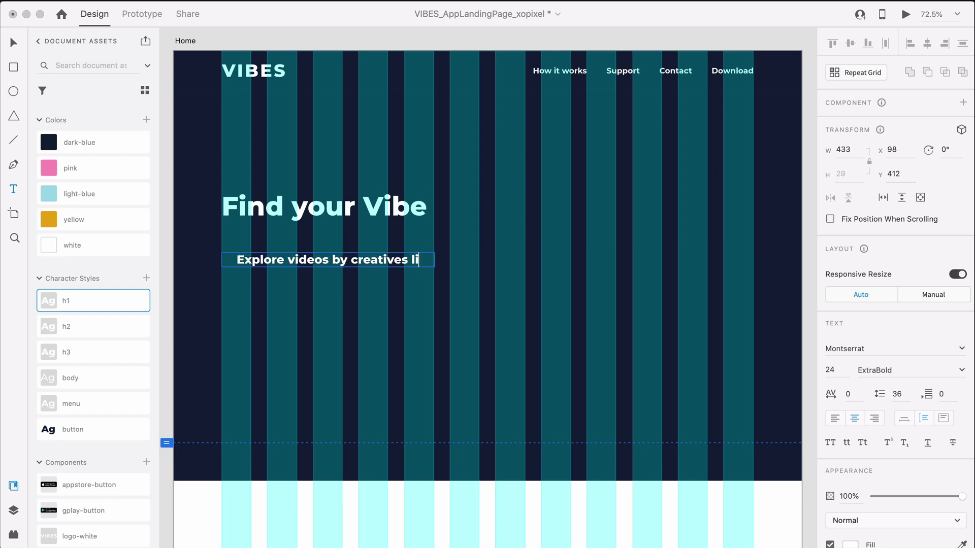
text(ke you.)
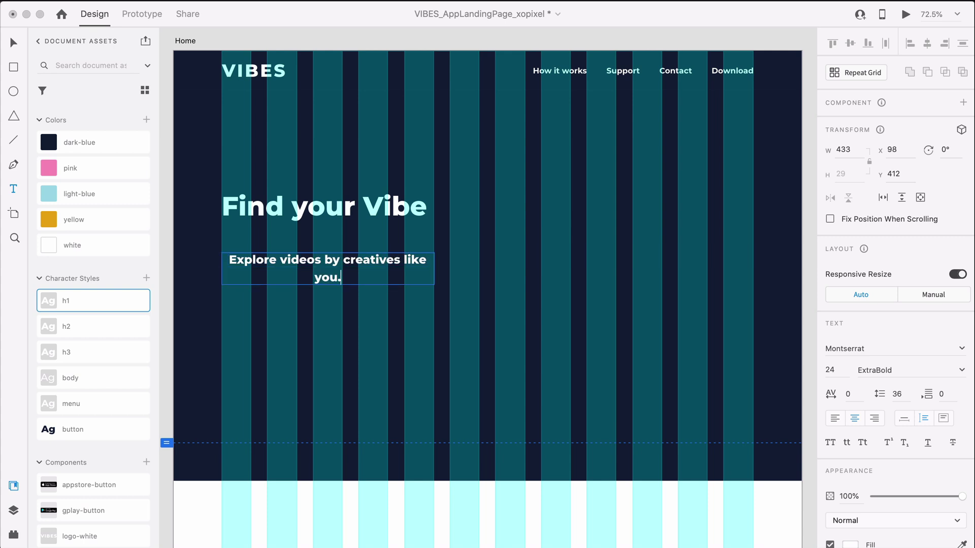
text( If you li)
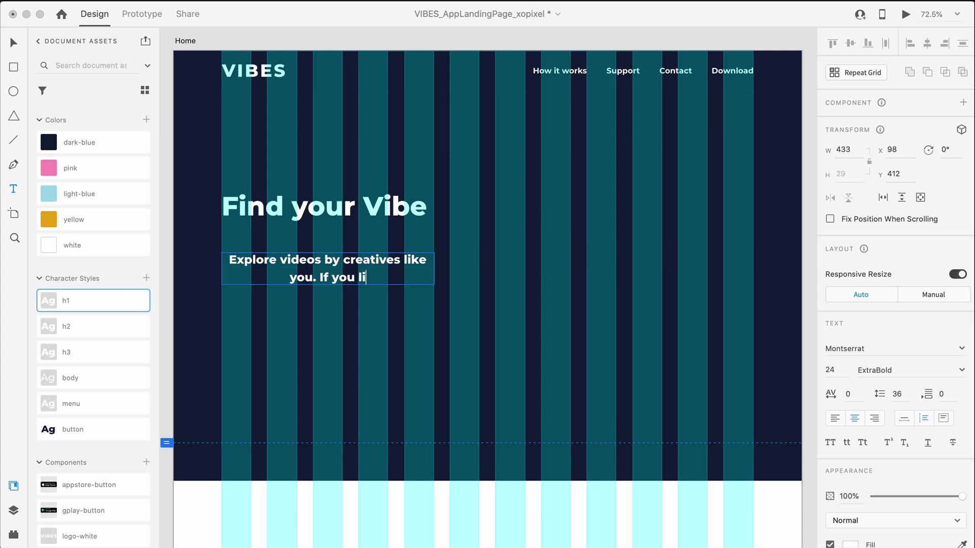
text(ke the vibes of th)
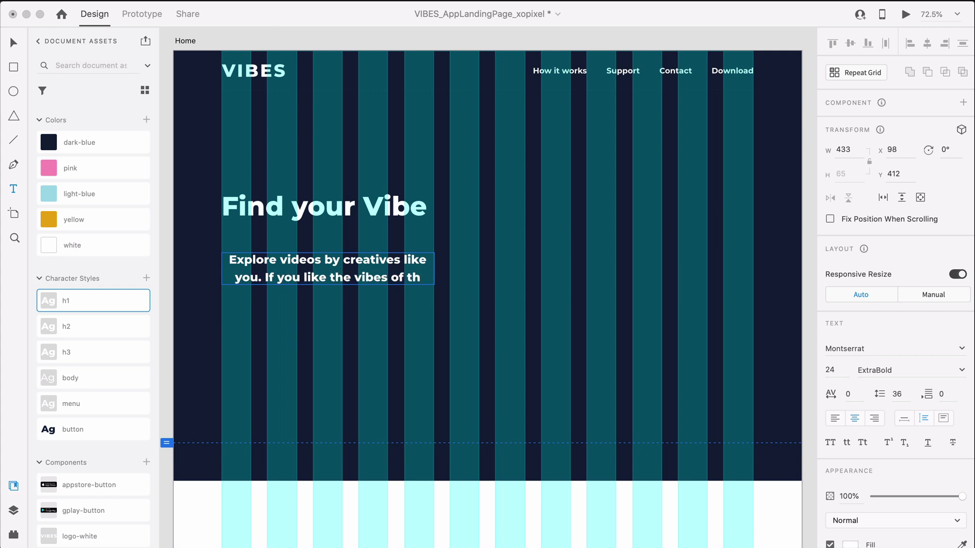
text(e creator)
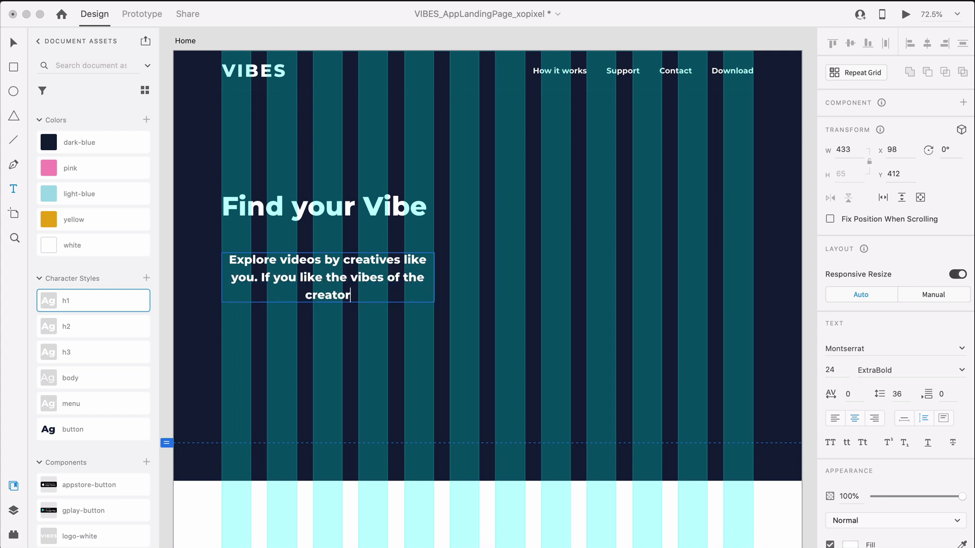
text(, say hello)
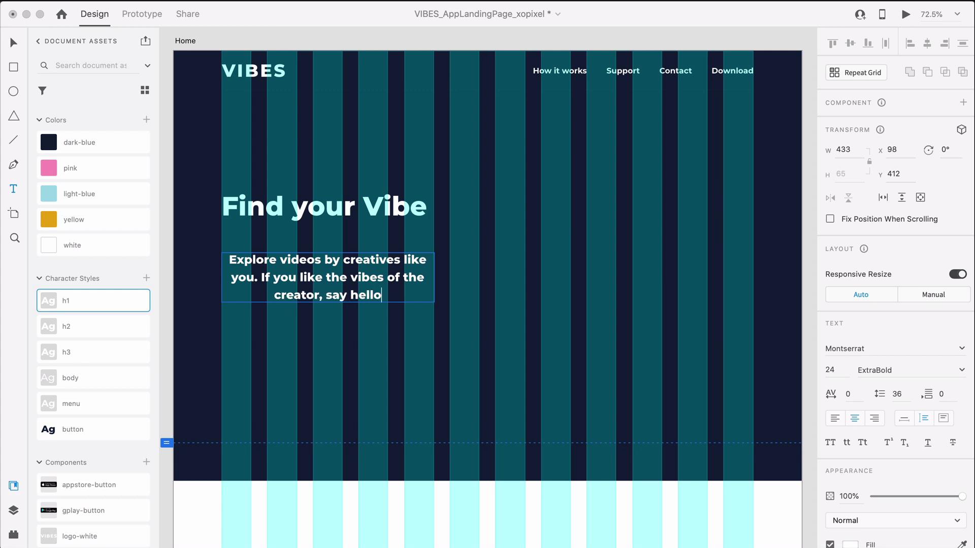
text(.)
key(Escape)
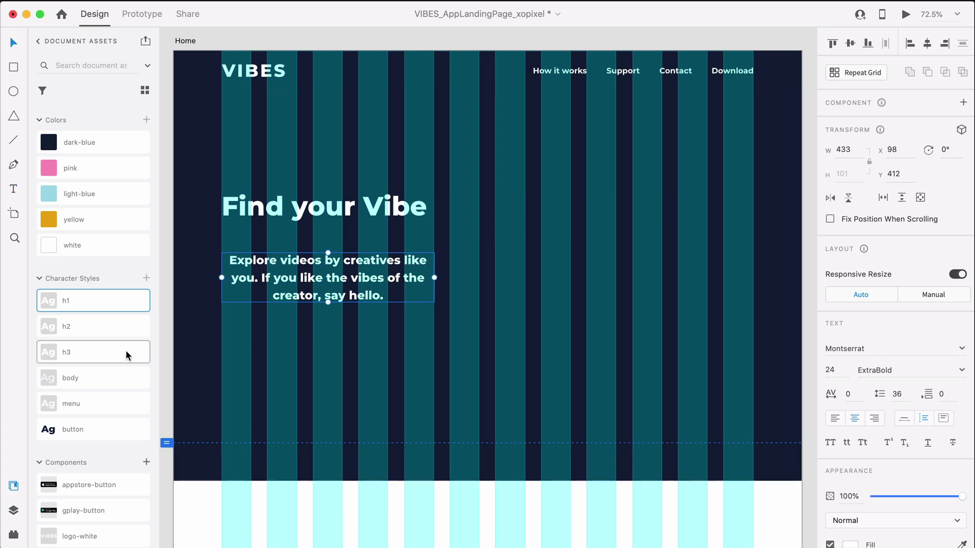
Apply the body style with left alignment to the paragraph and move it to the first grid column, closer below the headline.
click(122, 376)
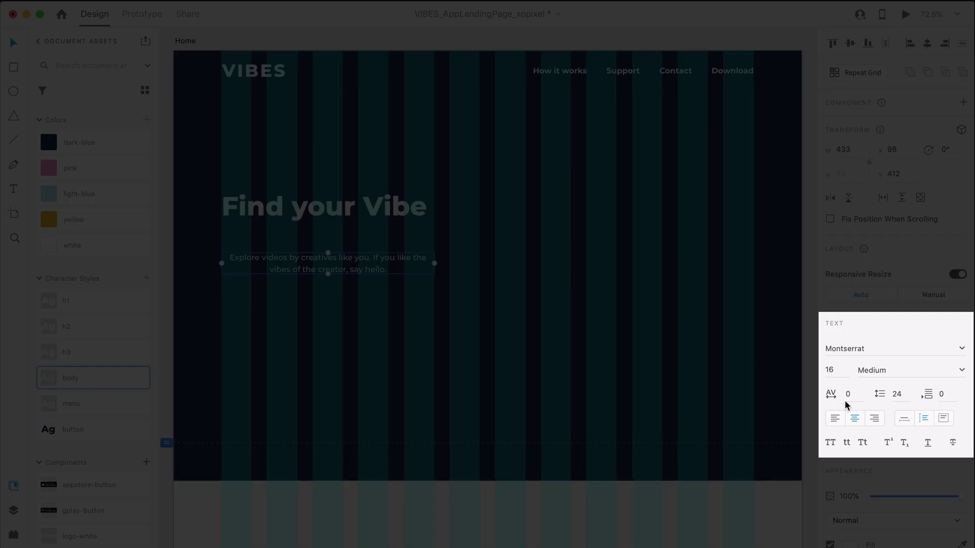
click(903, 418)
click(923, 419)
click(834, 419)
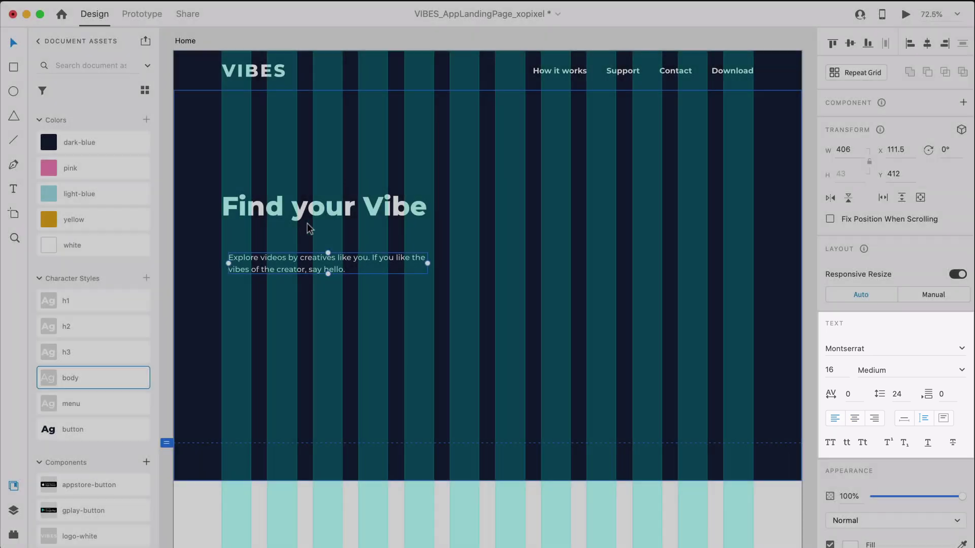
drag(308, 257, 300, 243)
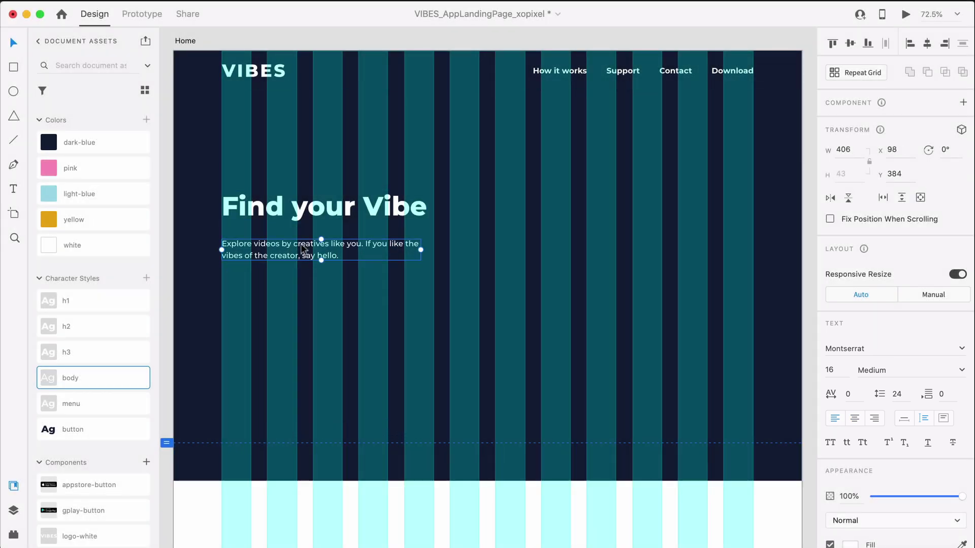
click(301, 274)
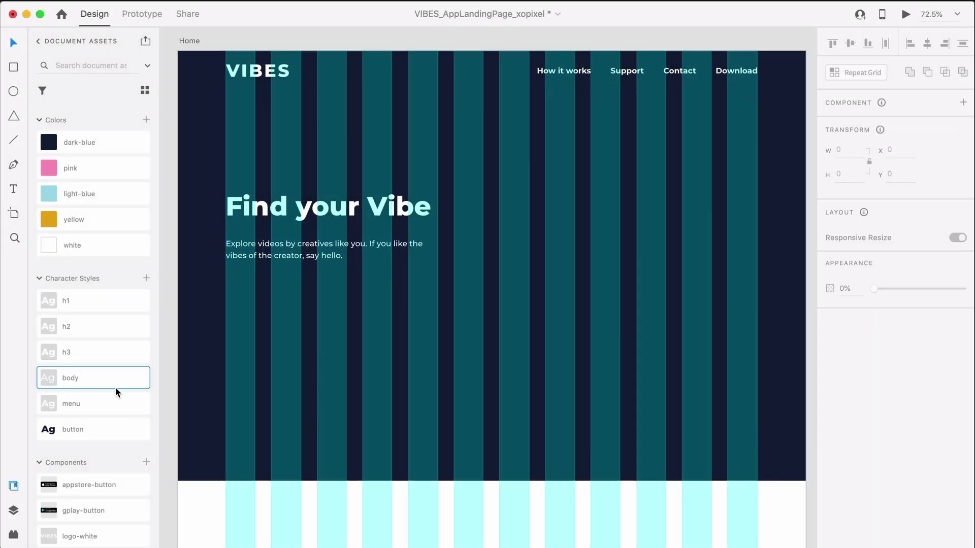
Place the gplay-button and appstore-button components side by side below the paragraph, starting at the first grid column.
scroll(94, 429, down, 1)
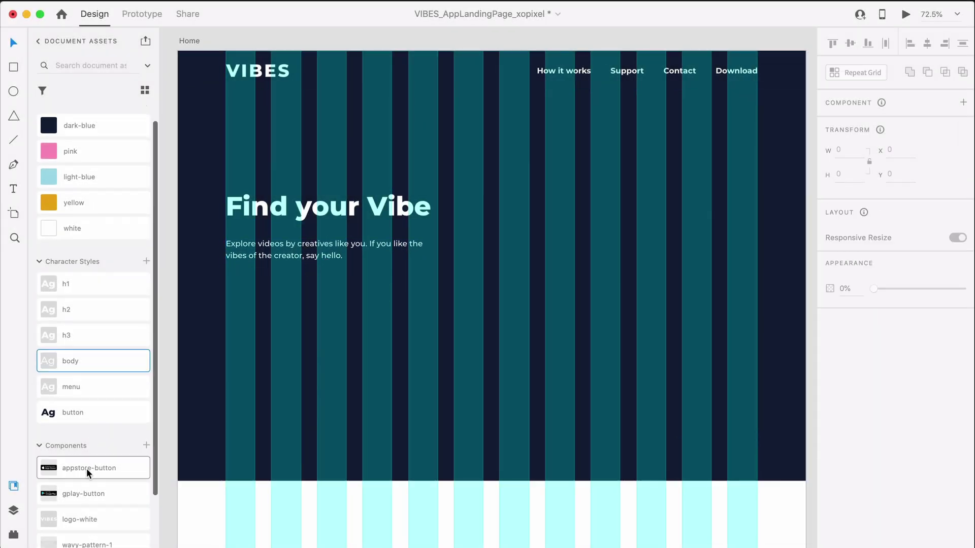
drag(81, 490, 234, 294)
drag(131, 472, 315, 288)
click(413, 504)
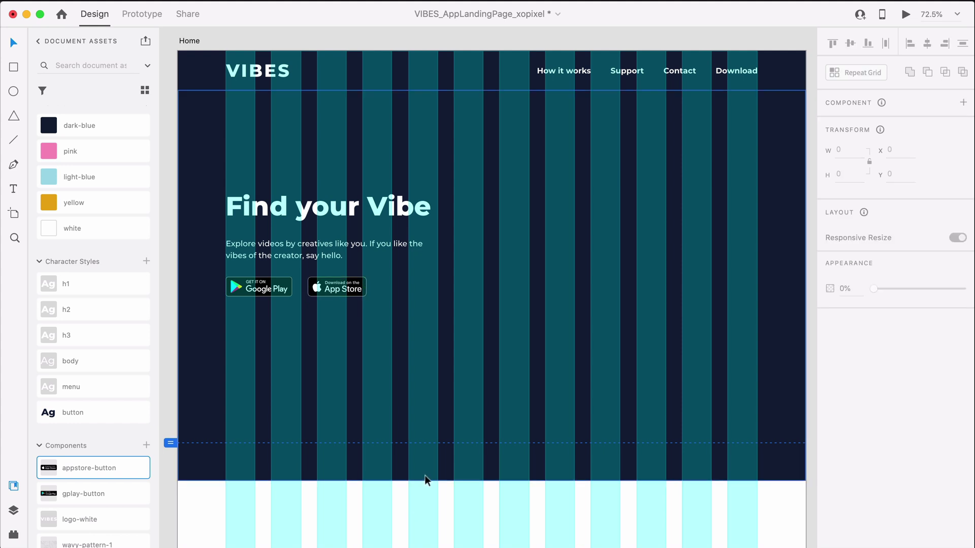
Hide the layout grid and group the headline, paragraph and both store buttons into a vertical stack.
click(335, 289)
key(super+shift+apostrophe)
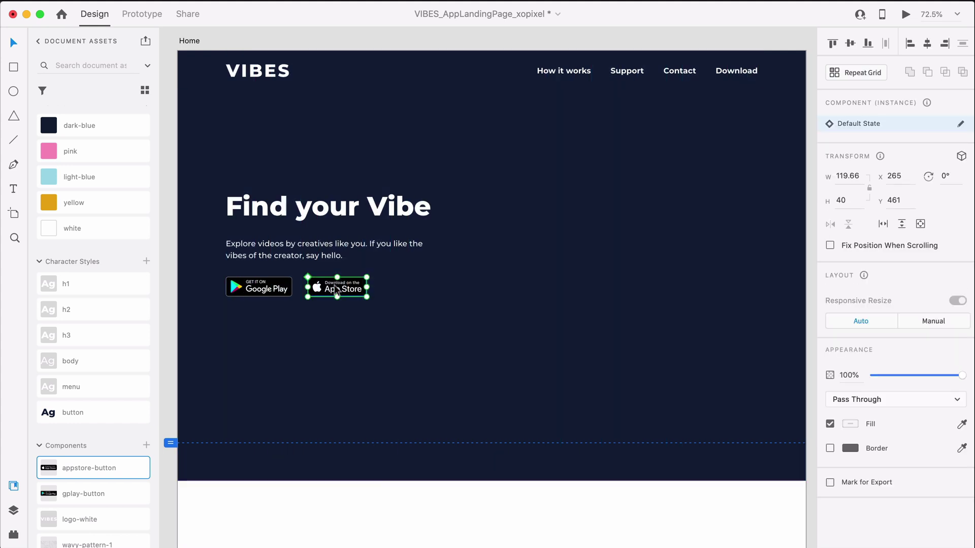
shift+click(286, 290)
shift+click(298, 255)
shift+click(308, 214)
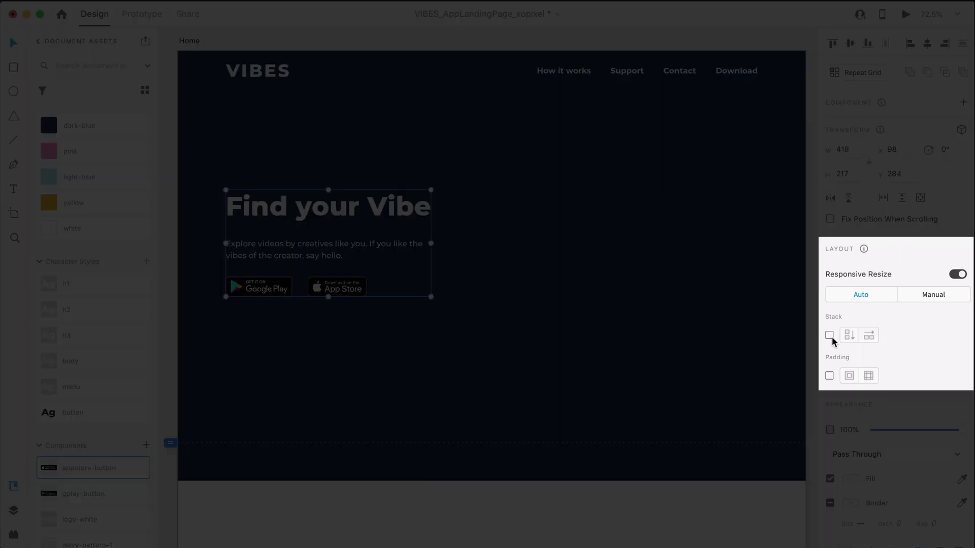
click(829, 336)
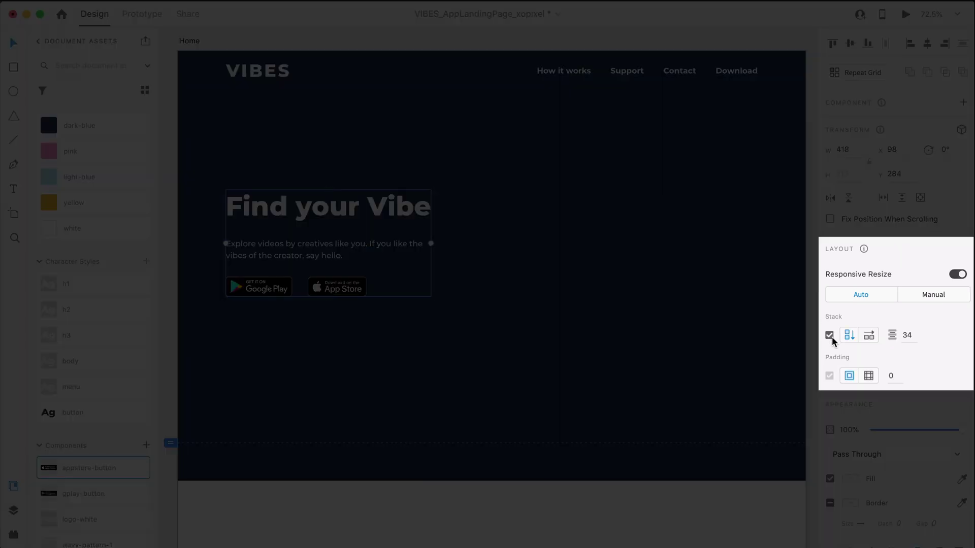
Set the spacing between the headline, paragraph and store buttons in the stack to 32.
double_click(303, 246)
mouse_move(309, 229)
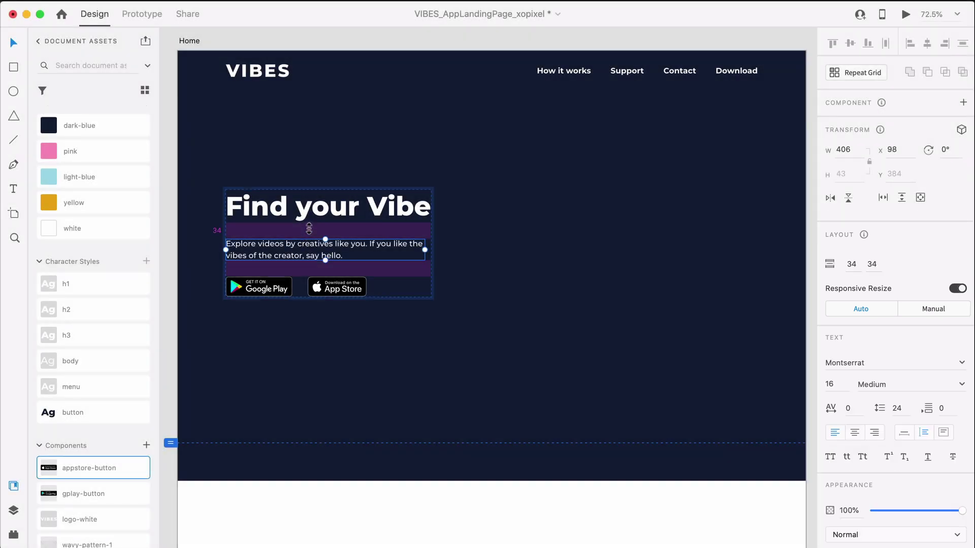
drag(310, 227, 311, 225)
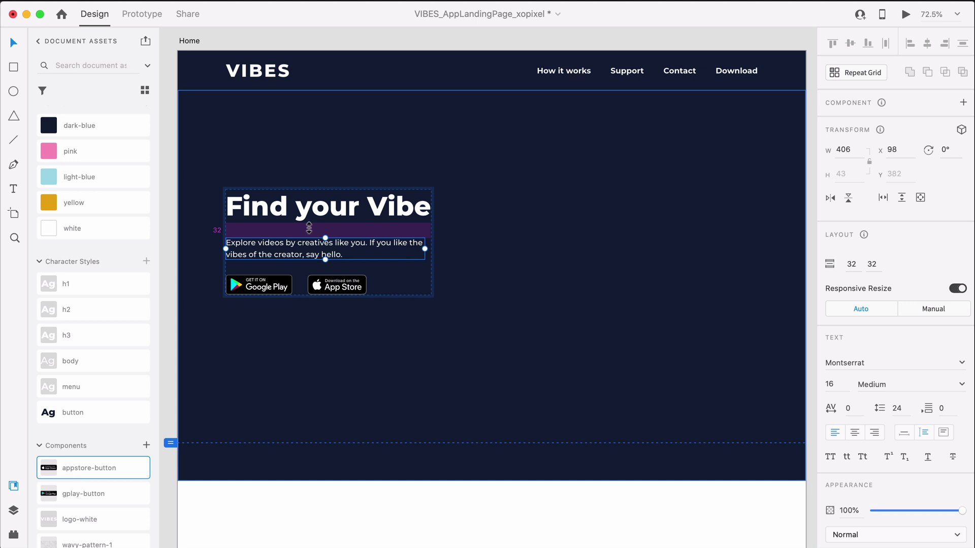
click(334, 348)
Move the stacked hero text group straight down to the vertical middle of the hero section.
click(341, 249)
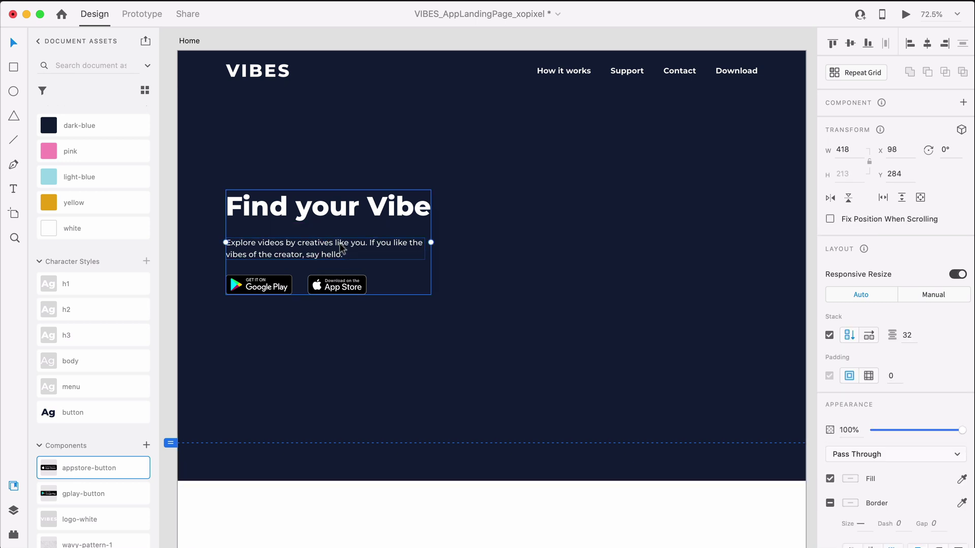
drag(341, 249, 336, 294)
click(460, 373)
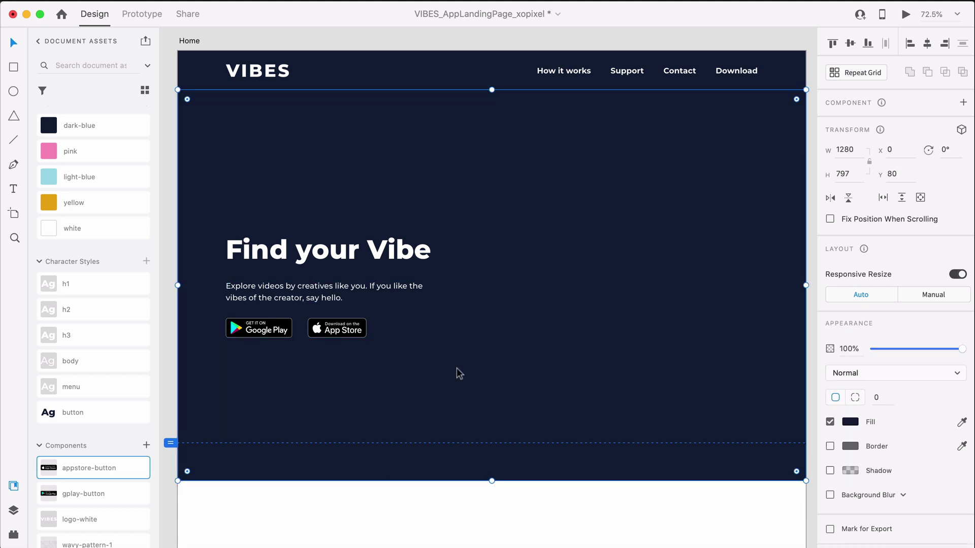
Show the layout grid and draw a 340 × 340 circle beside the hero text, starting at the sixth grid column.
click(523, 522)
key(shift+super+apostrophe)
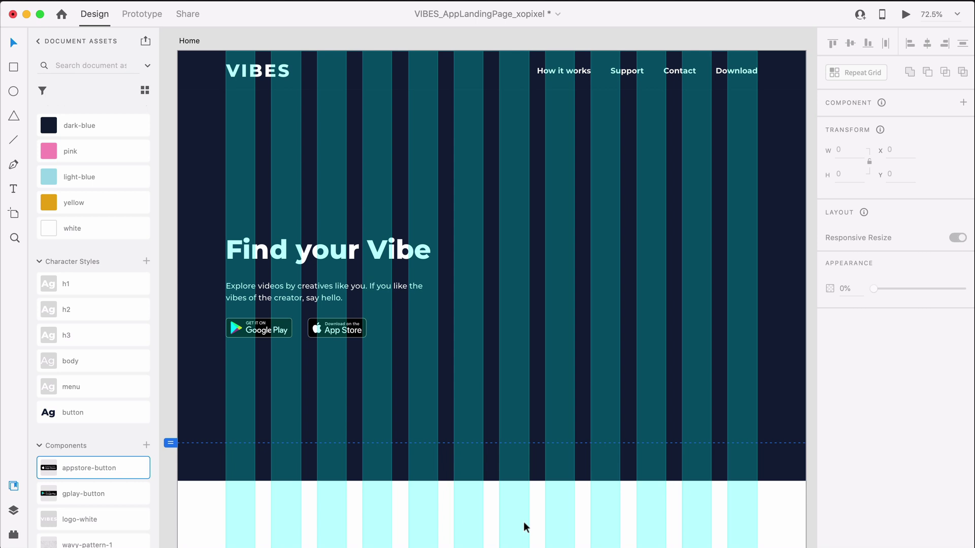
key(e)
mouse_move(454, 197)
mouse_down()
mouse_move(544, 288)
mouse_move(634, 327)
mouse_move(670, 377)
mouse_move(658, 370)
mouse_up()
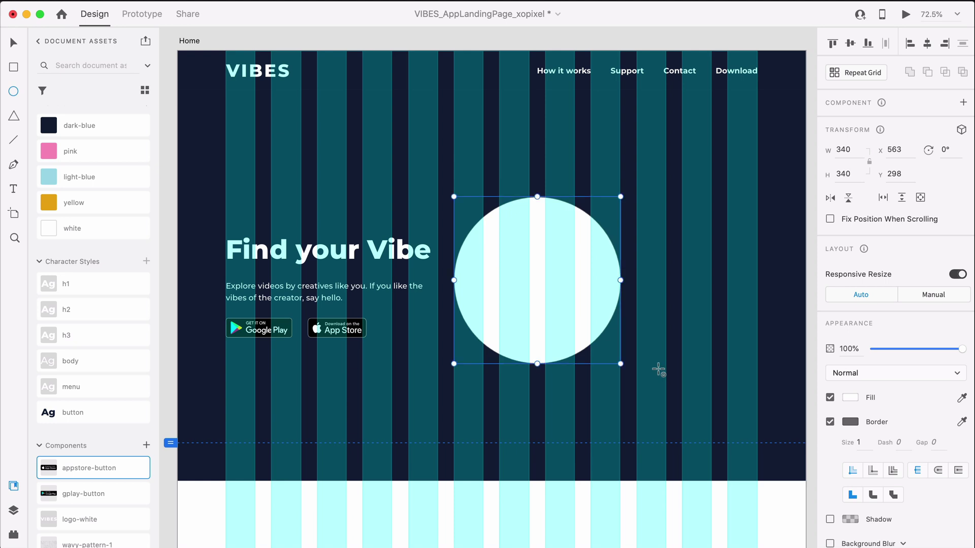
Create a smaller concentric circle of about 248 × 248 inside the large circle.
key(v)
key(alt)
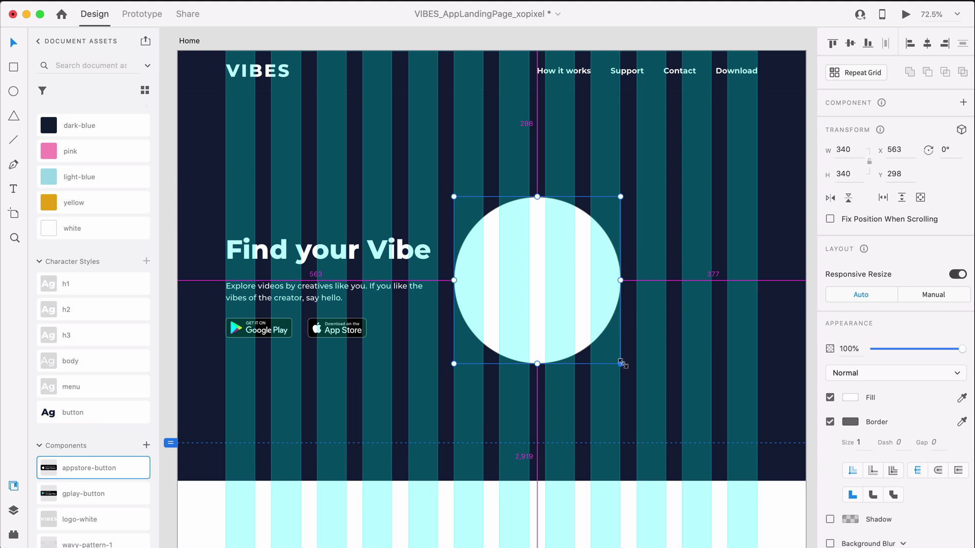
drag(621, 364, 598, 340)
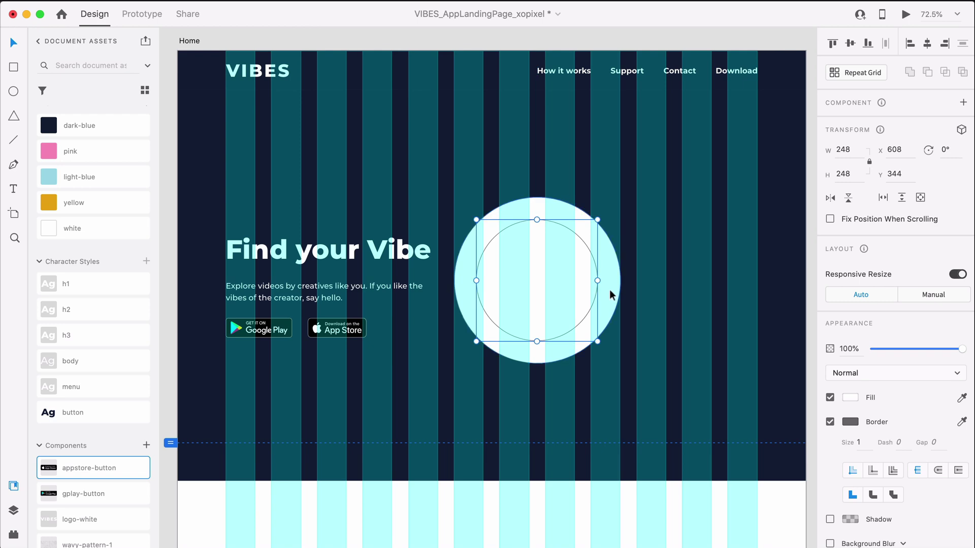
Remove the fill from both circles and set their border size to 10.
shift+click(609, 289)
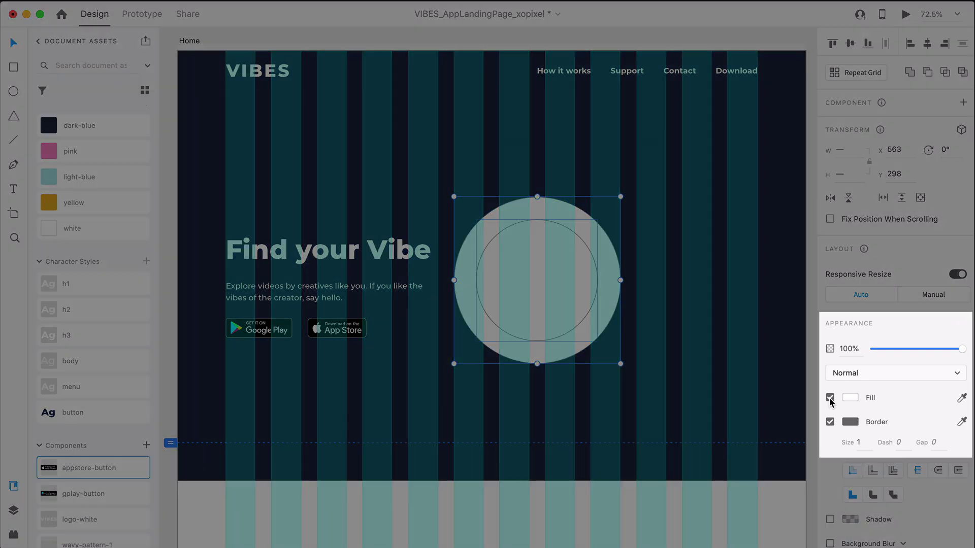
click(831, 398)
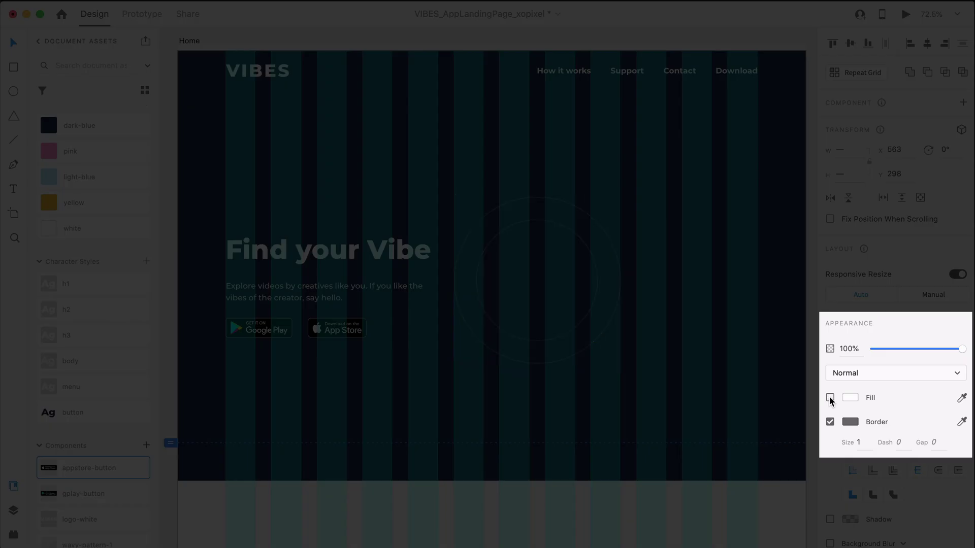
click(861, 441)
key(Return)
click(648, 508)
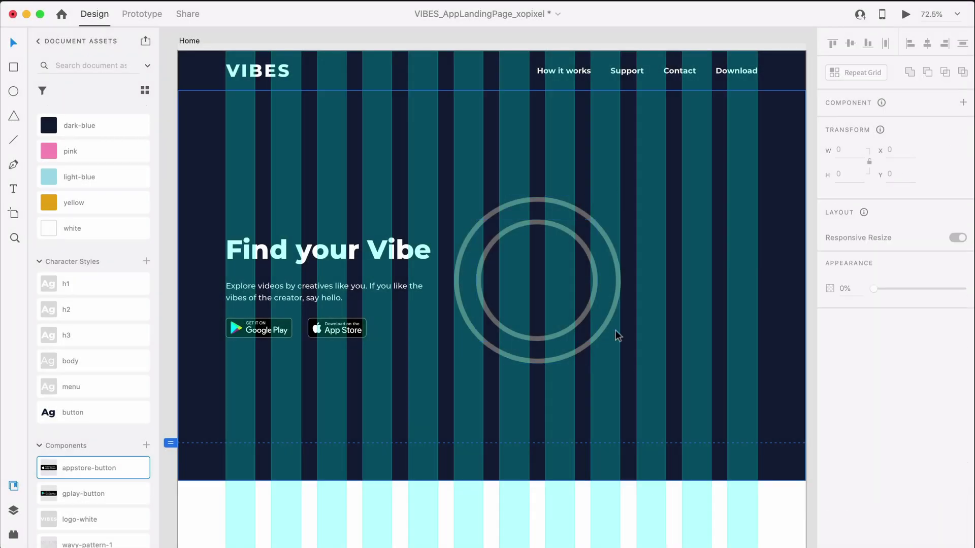
Apply the yellow document color as the border color of the inner circle.
click(590, 308)
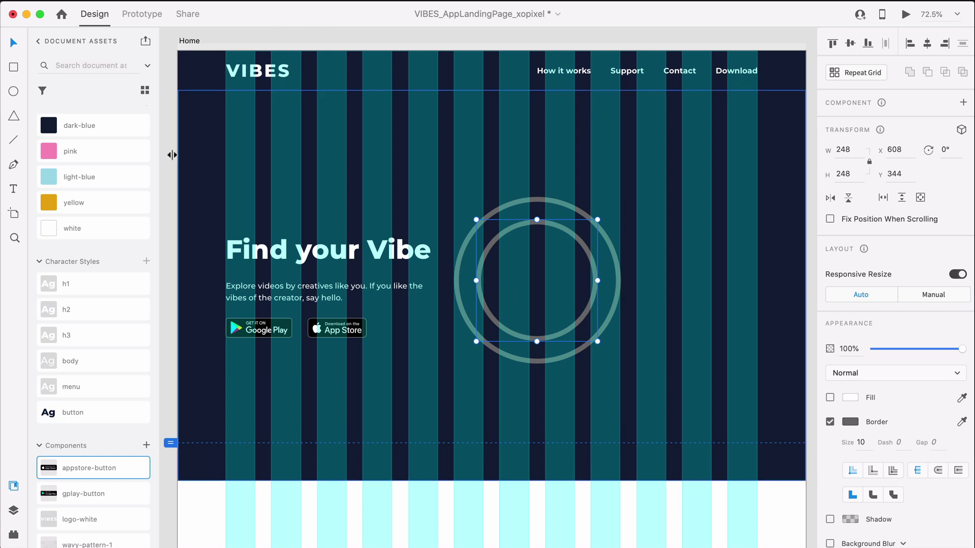
right_click(95, 202)
click(147, 222)
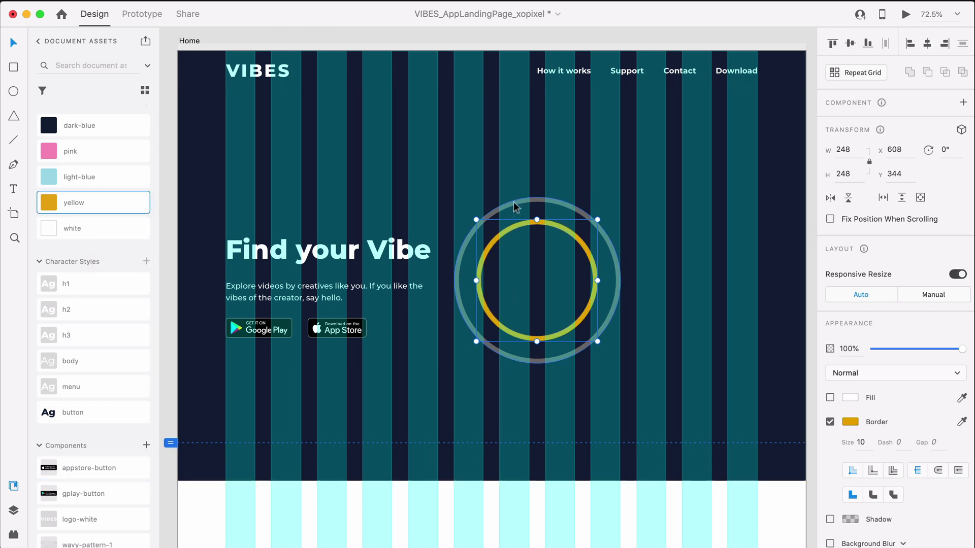
Apply the light-blue document color as the border color of the large outer circle.
key(Escape)
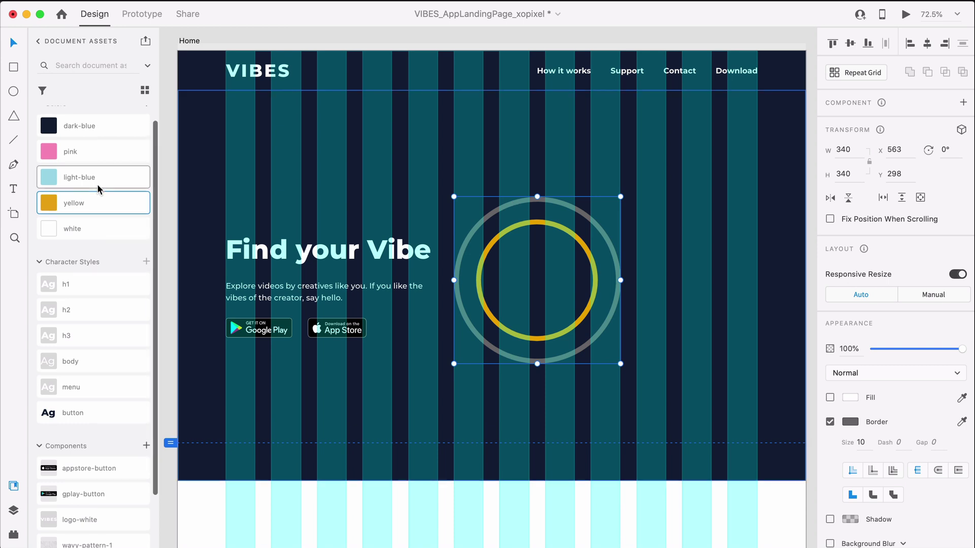
right_click(97, 187)
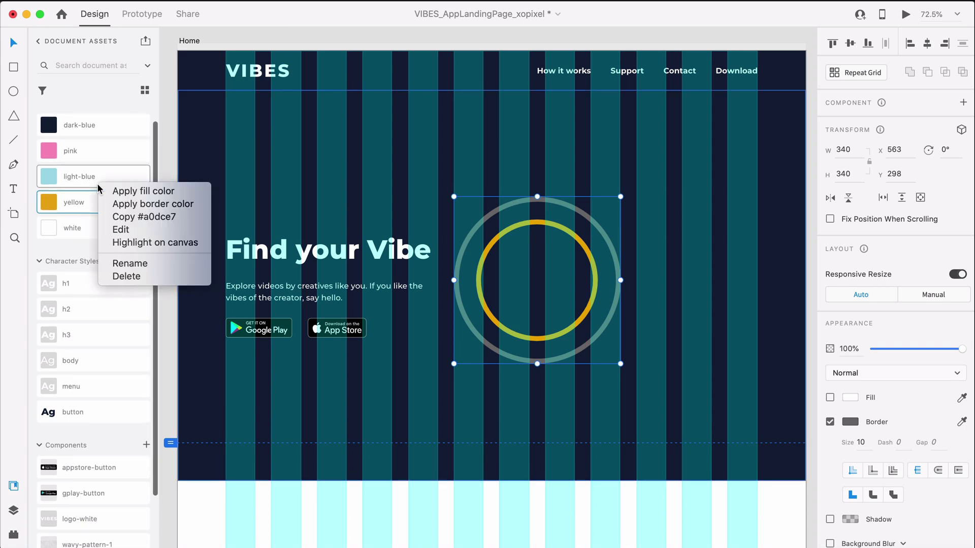
click(165, 205)
Duplicate the pair of rings lower at the far side of the original, and apply the pink document color as the copy's outer border.
shift+click(478, 274)
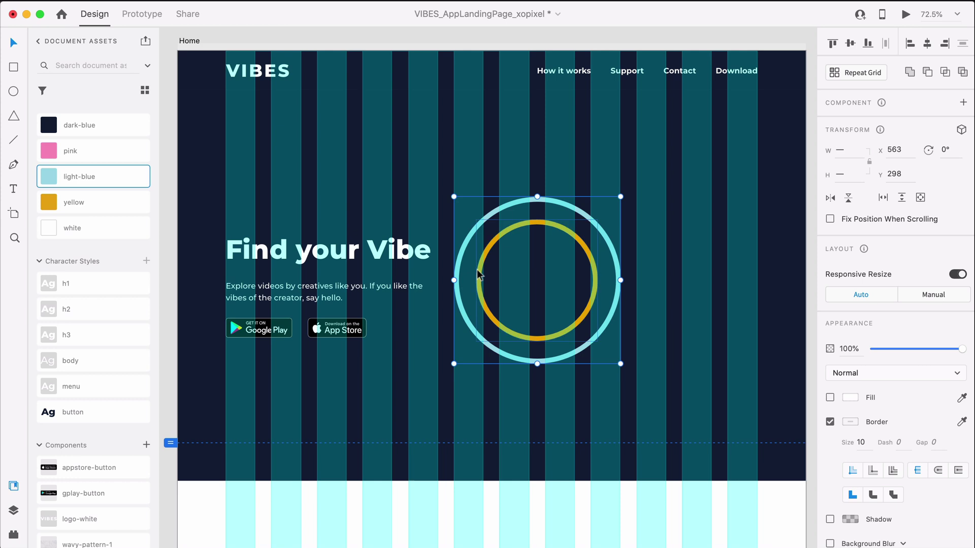
drag(478, 276, 614, 279)
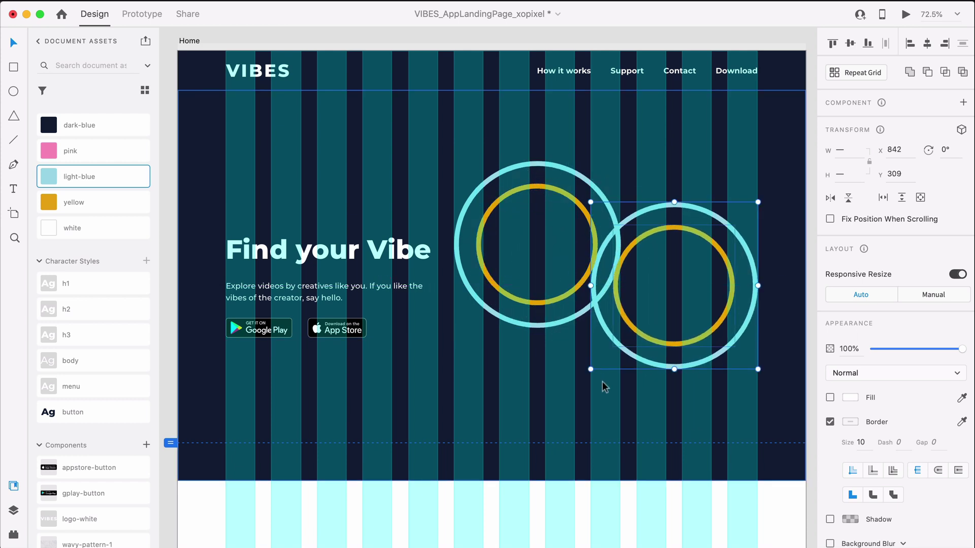
click(613, 291)
click(635, 223)
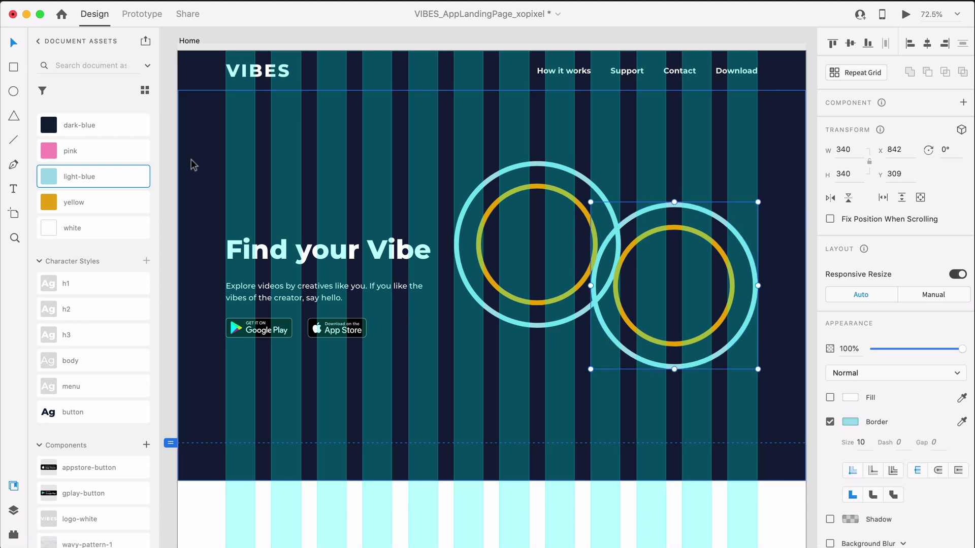
right_click(136, 156)
click(154, 171)
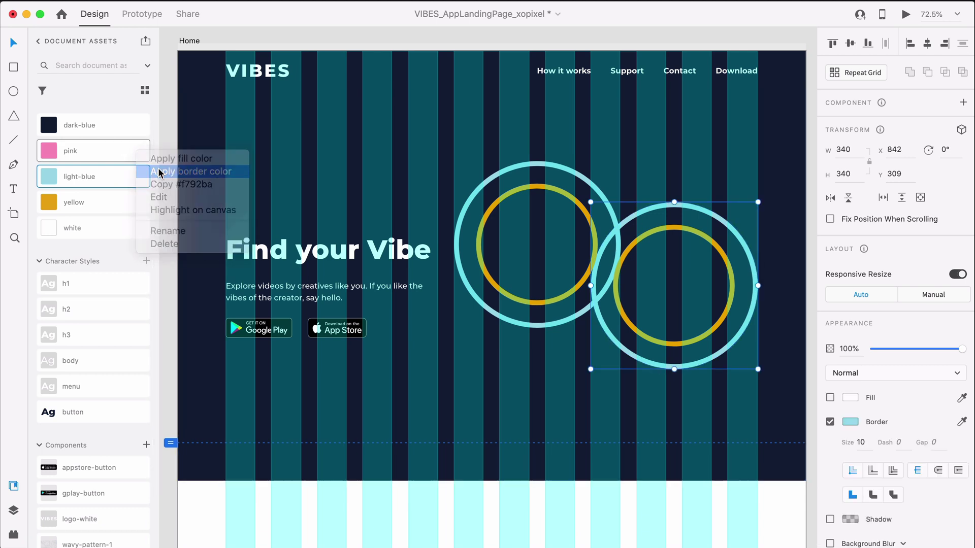
Place the app component over the rings at about X 656, Y 220, and shift both ring pairs slightly down behind the phones.
scroll(135, 453, down, 3)
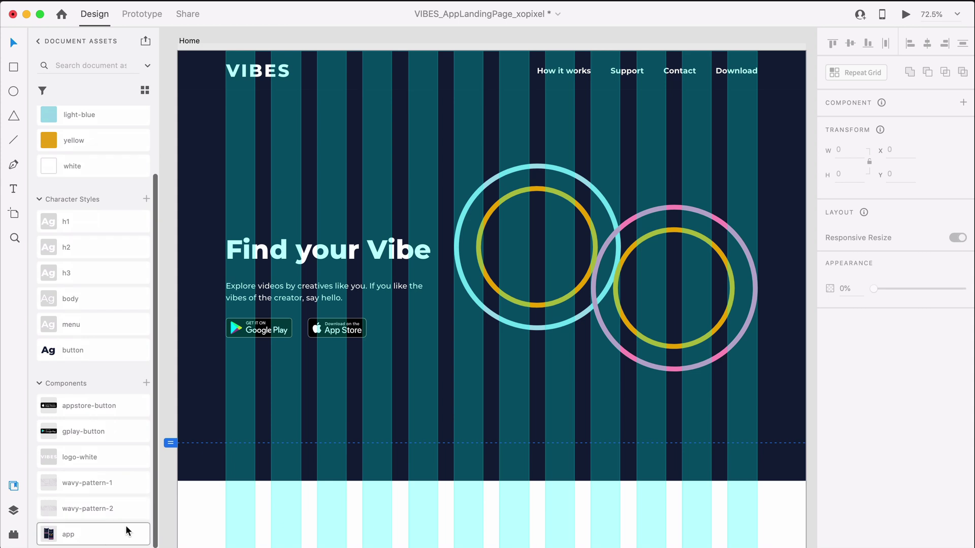
drag(125, 525, 555, 212)
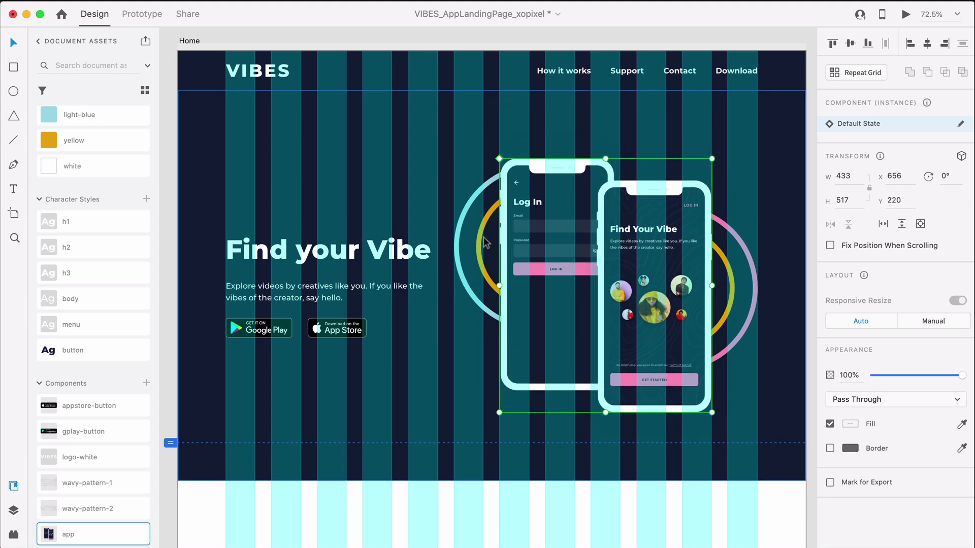
click(484, 240)
click(479, 241)
shift+click(459, 237)
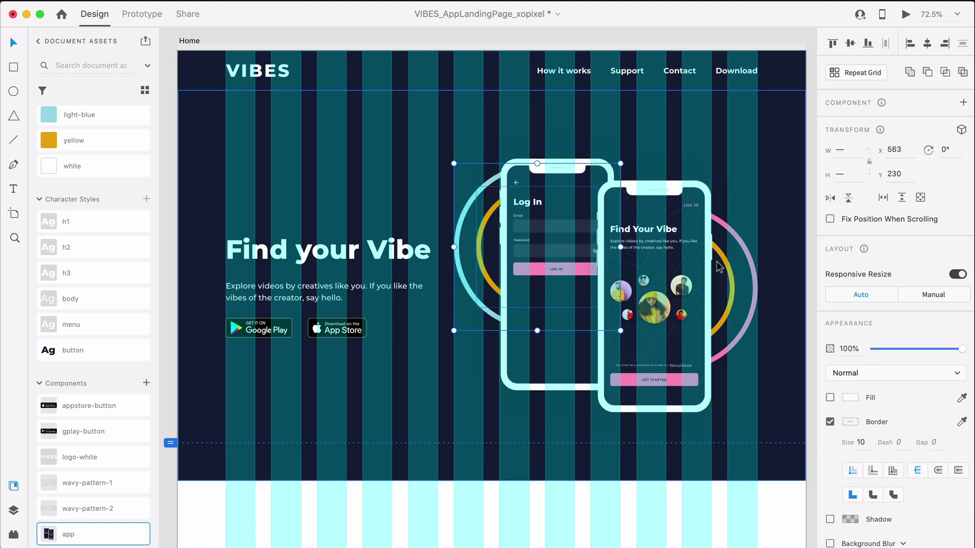
shift+click(733, 277)
drag(758, 291, 758, 309)
click(812, 321)
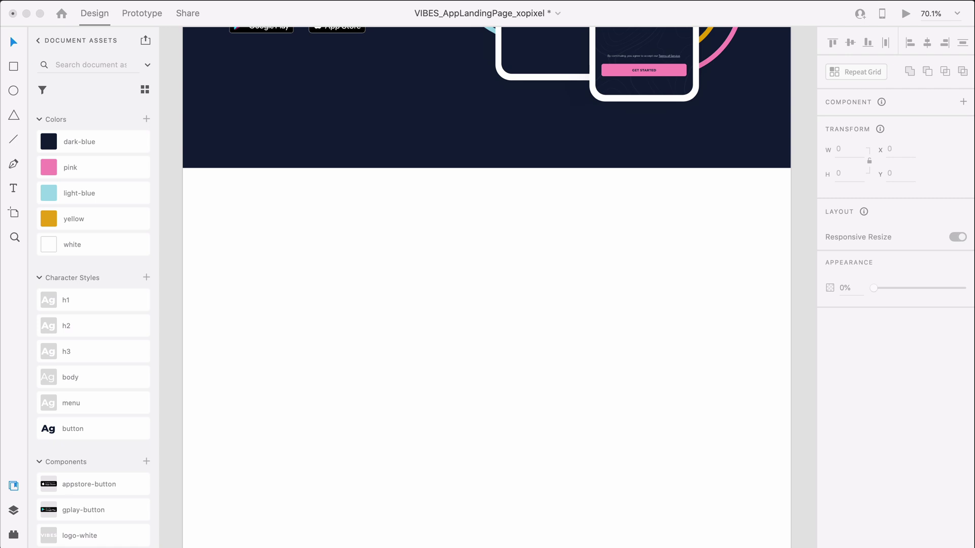
Draw a rectangle 1280 wide directly below the hero section and set its height to 586.
click(500, 386)
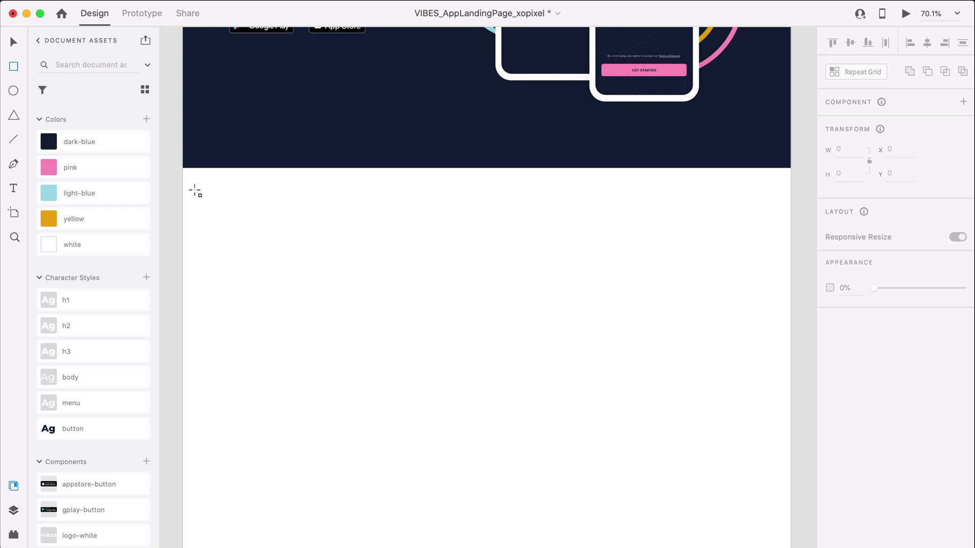
drag(183, 169, 793, 445)
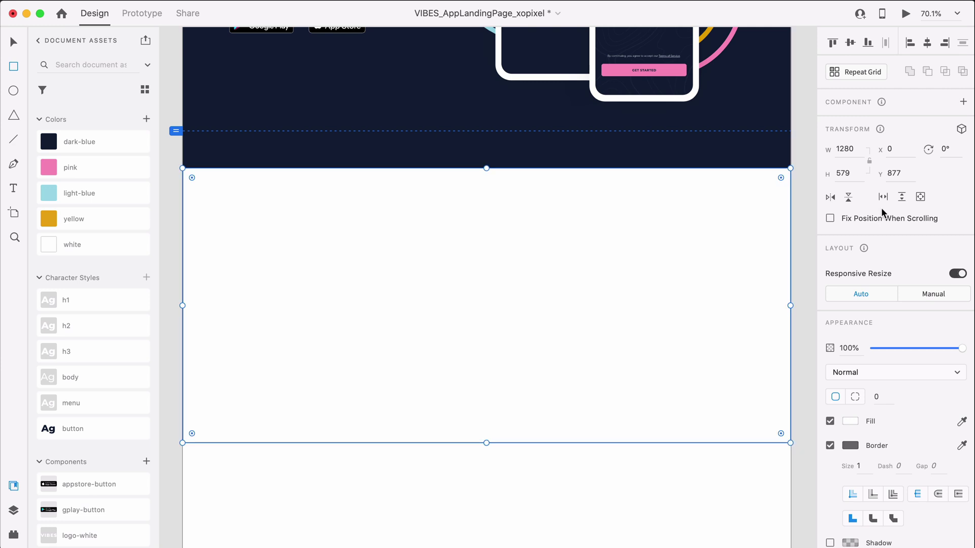
click(855, 179)
text(586)
key(Return)
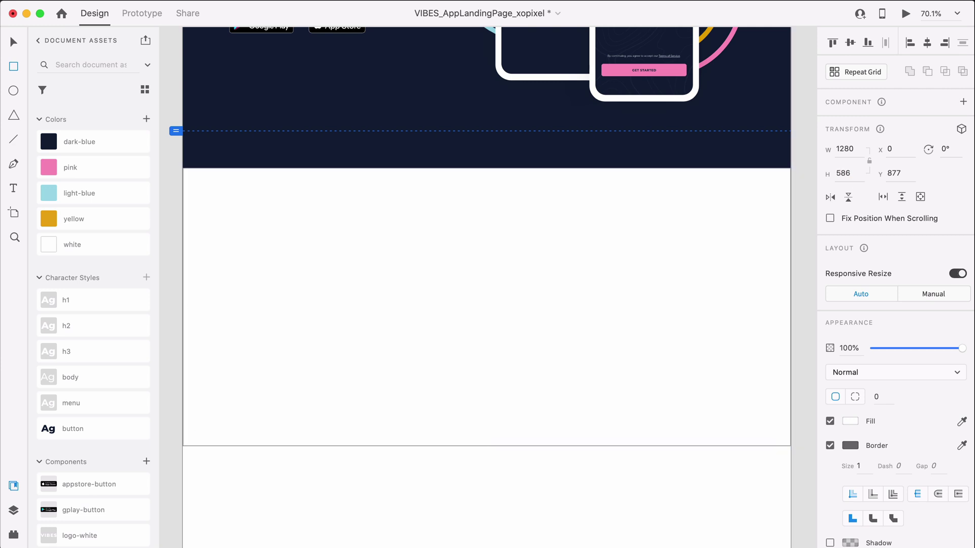
Fill the new section rectangle with the dark-blue document color and remove its border.
click(106, 141)
click(830, 446)
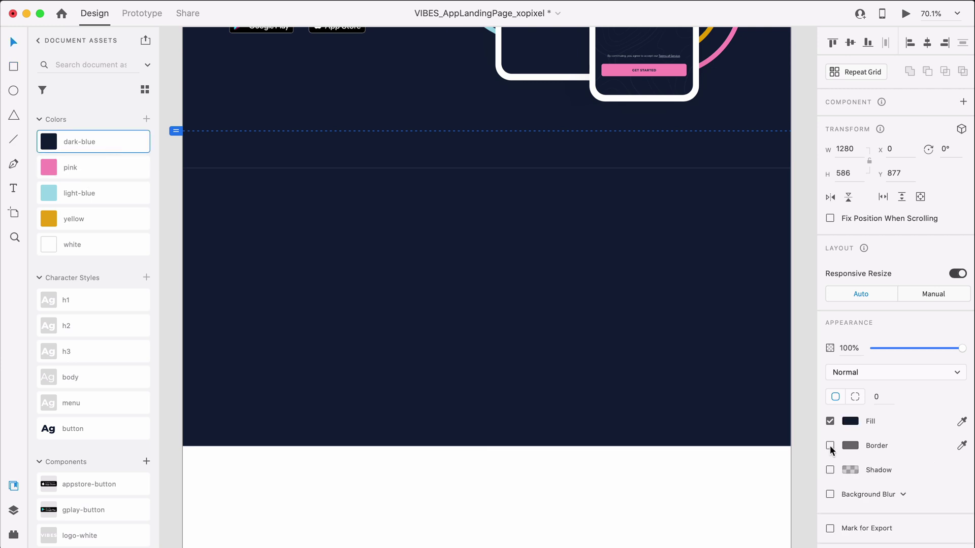
click(807, 451)
Place the wavy-pattern-1 component over the new dark-blue section, aligned with its edges.
scroll(106, 465, down, 3)
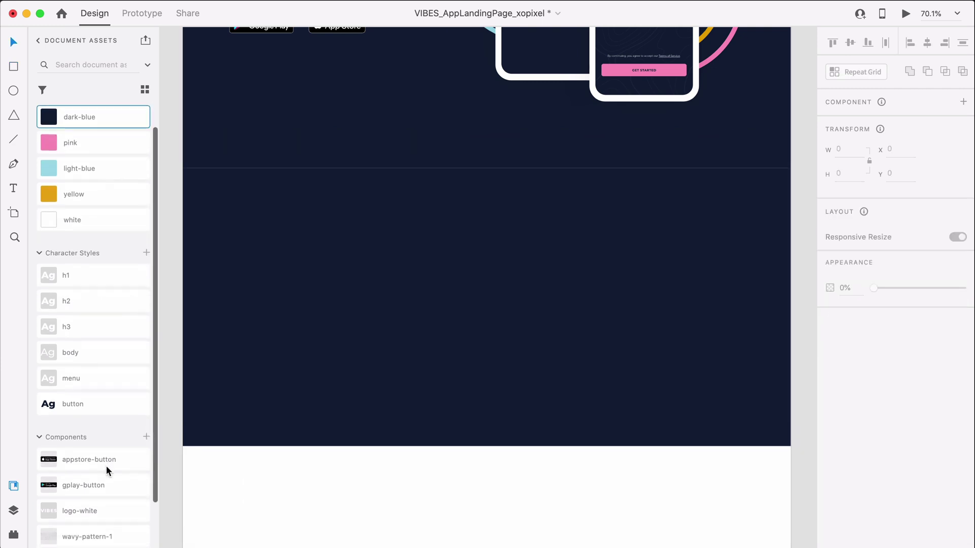
mouse_move(103, 505)
mouse_down()
mouse_move(384, 450)
mouse_move(452, 449)
mouse_move(264, 133)
mouse_up()
mouse_move(228, 160)
mouse_down()
mouse_move(207, 182)
mouse_move(209, 205)
mouse_move(213, 196)
mouse_up()
click(305, 464)
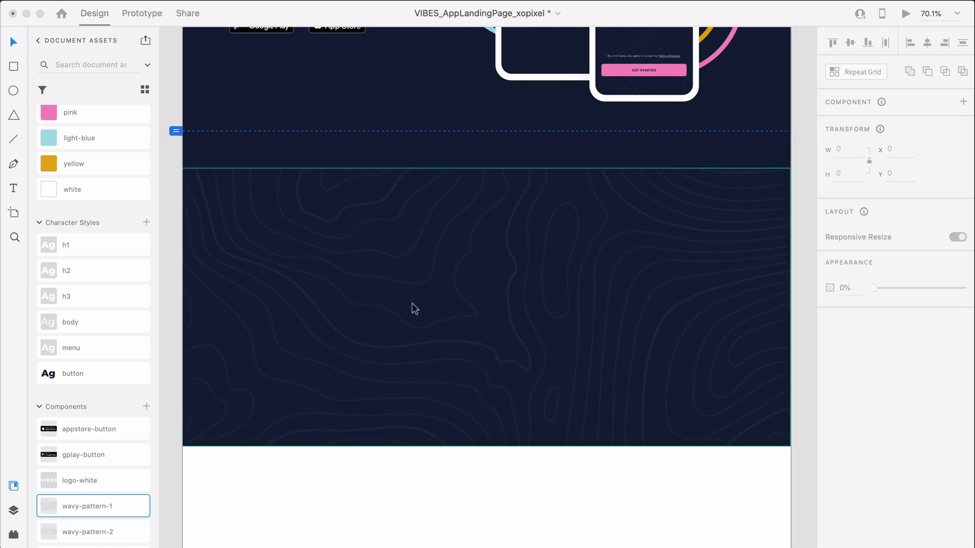
Add the text "Make the strongest connections from your phone." as fixed-size text in the new section and apply the h2 style.
key(t)
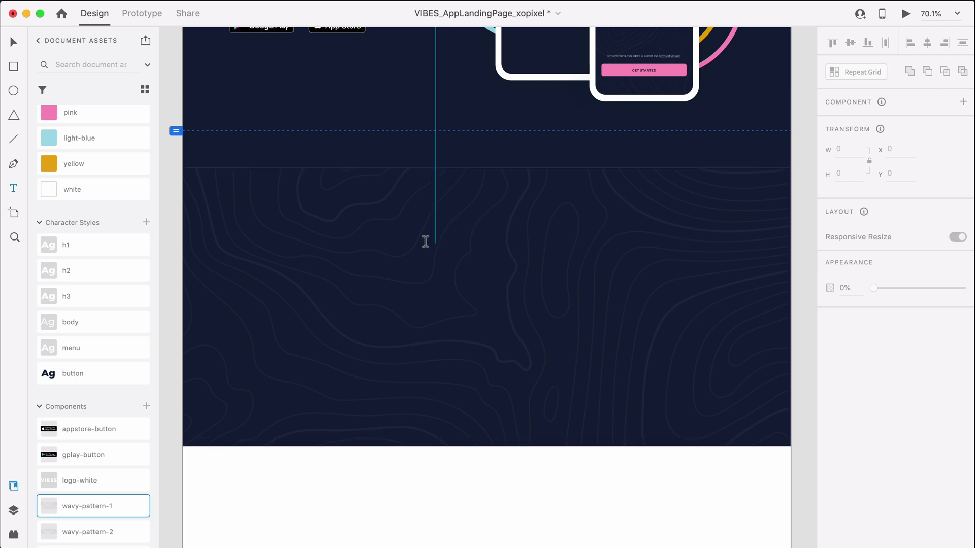
click(418, 236)
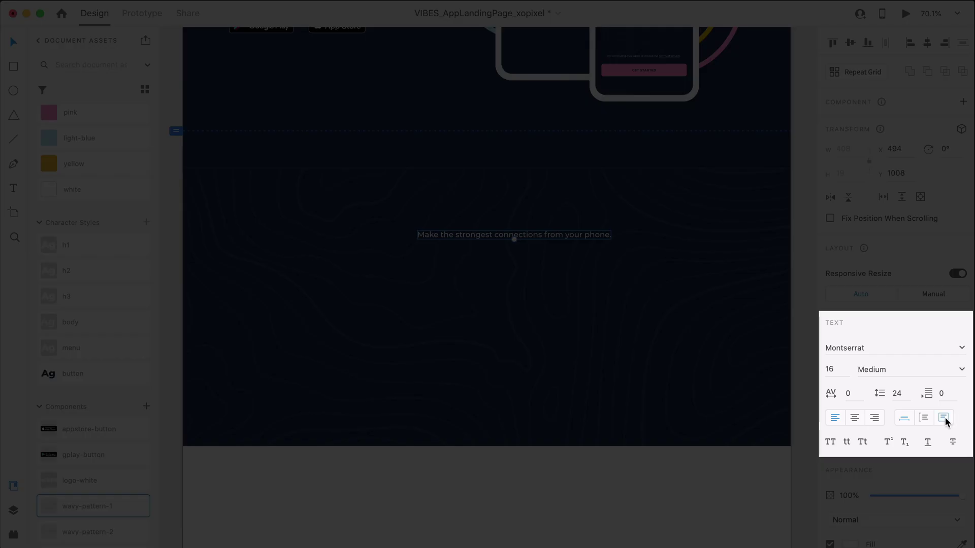
click(943, 418)
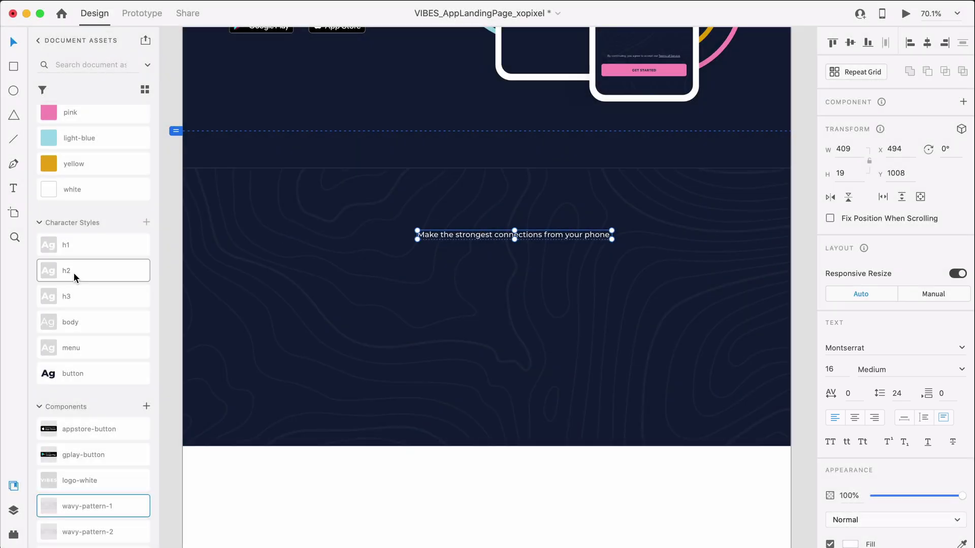
click(73, 272)
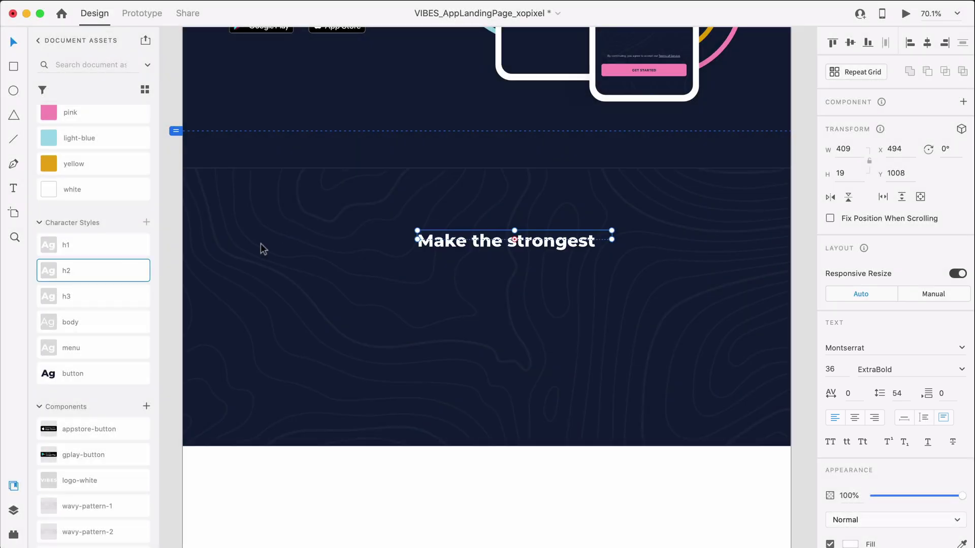
Resize the heading's text box to about 613 wide, center-align the text and switch it to auto height.
drag(612, 239, 656, 295)
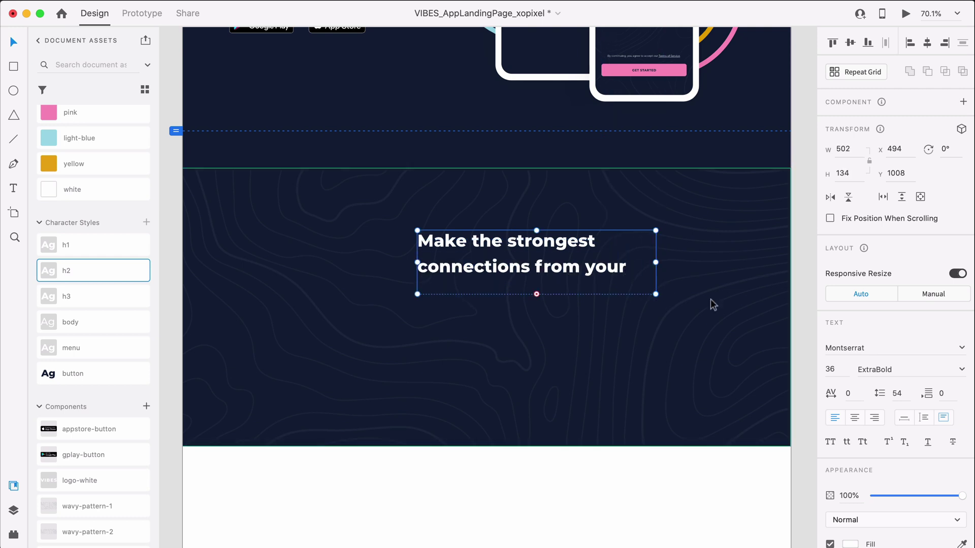
click(855, 419)
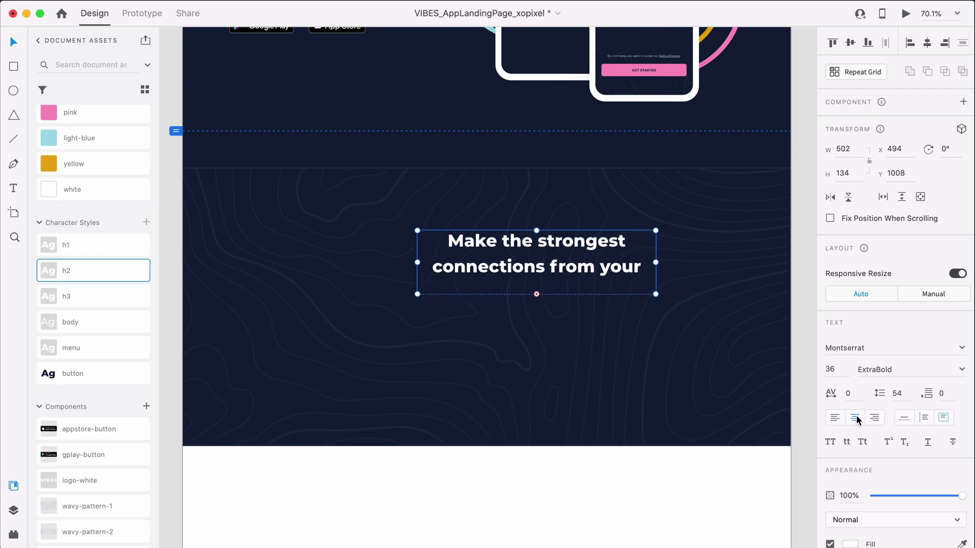
drag(656, 294, 590, 261)
click(924, 423)
Show the layout grid and center the heading horizontally near the upper part of the section.
key(super+shift+apostrophe)
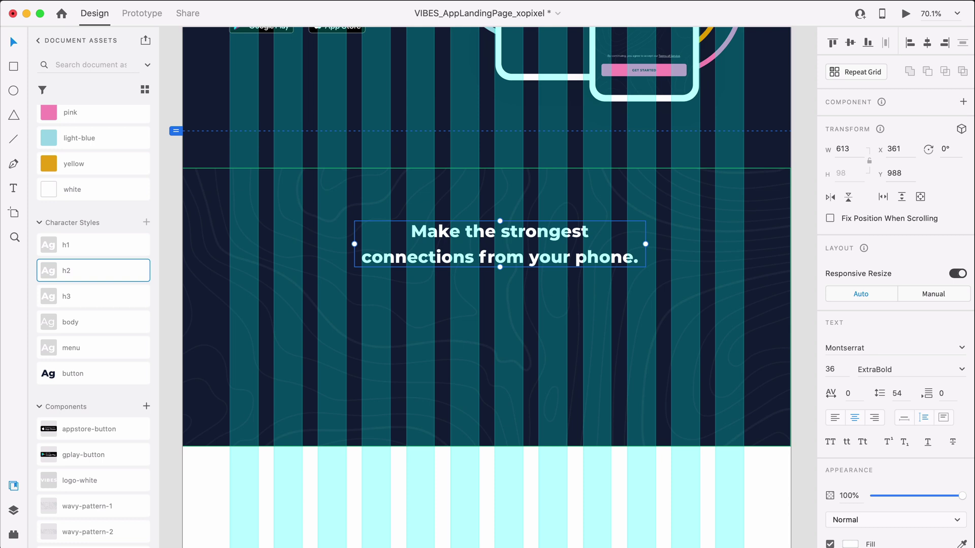
drag(449, 254, 436, 246)
click(389, 504)
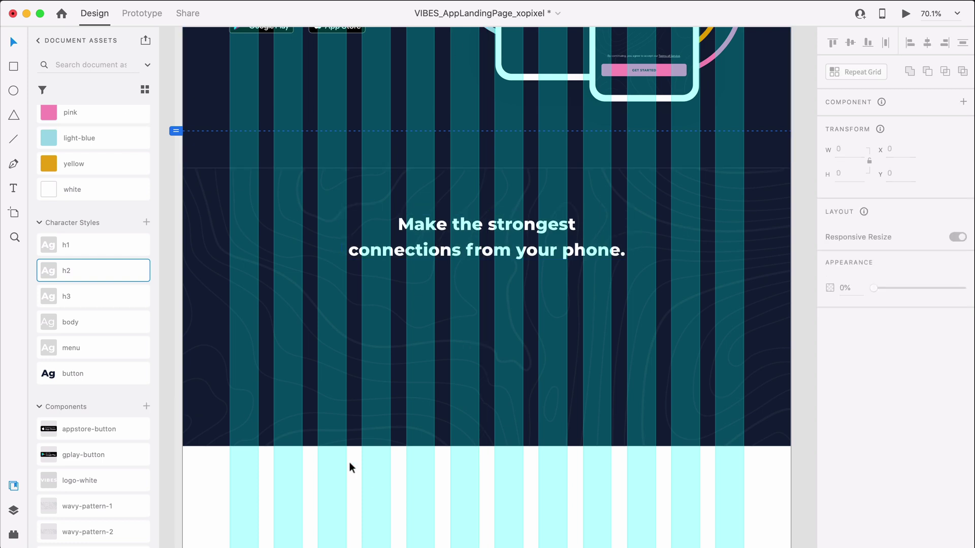
Draw a circle below the heading, starting at the second grid column, and set its size to 88 × 88.
key(e)
drag(277, 298, 352, 353)
click(843, 149)
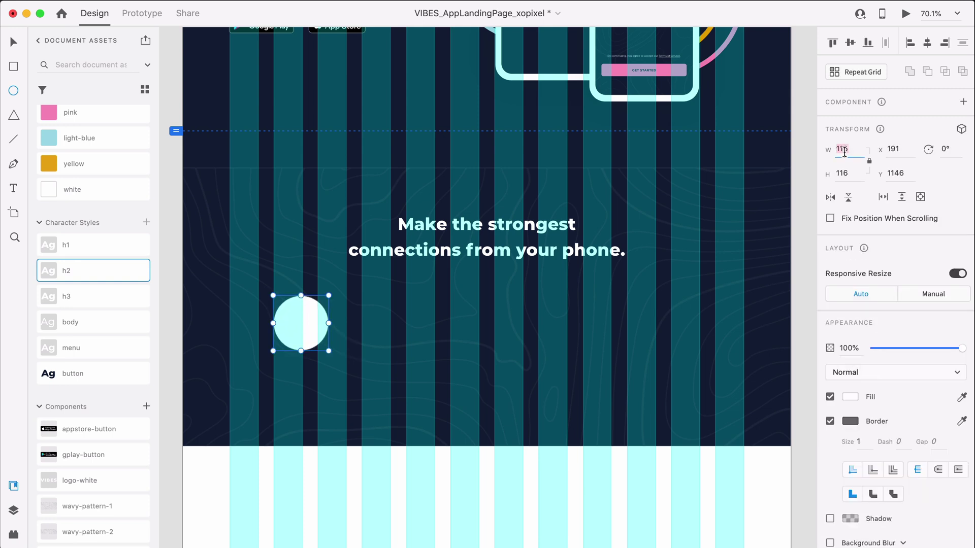
text(88)
key(Return)
key(v)
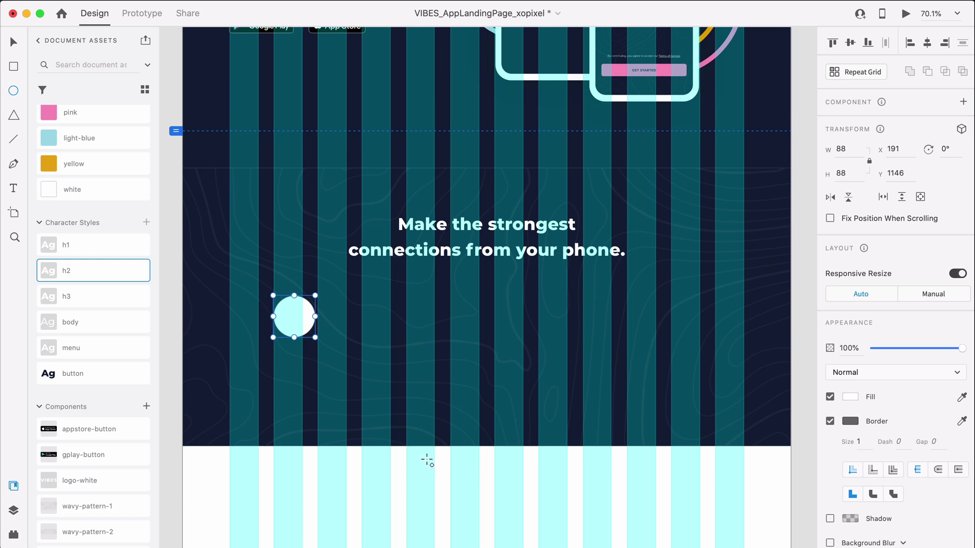
Give the circle no border and the pink document color as fill, and move it to about X 225, Y 1144.
key(super+shift+apostrophe)
scroll(276, 340, up, 5)
scroll(278, 340, up, 3)
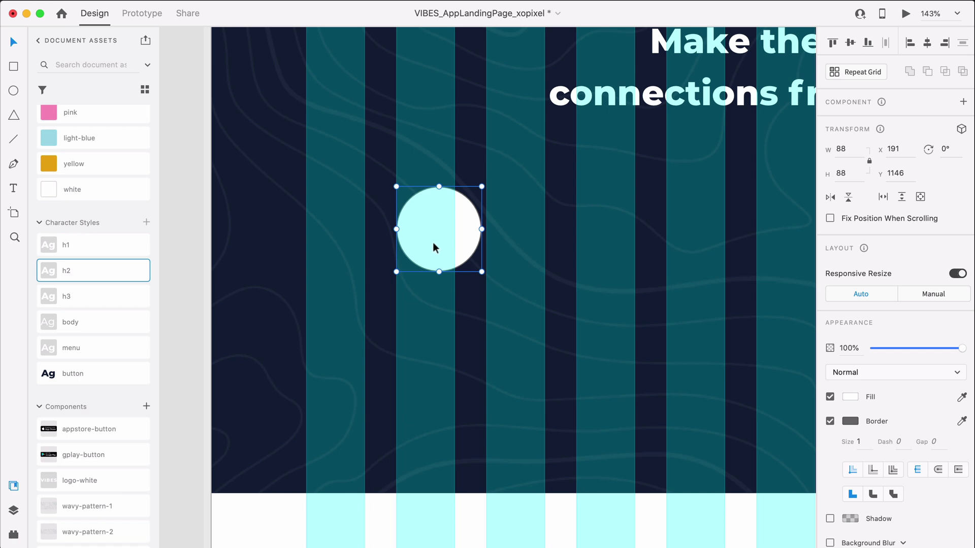
click(829, 421)
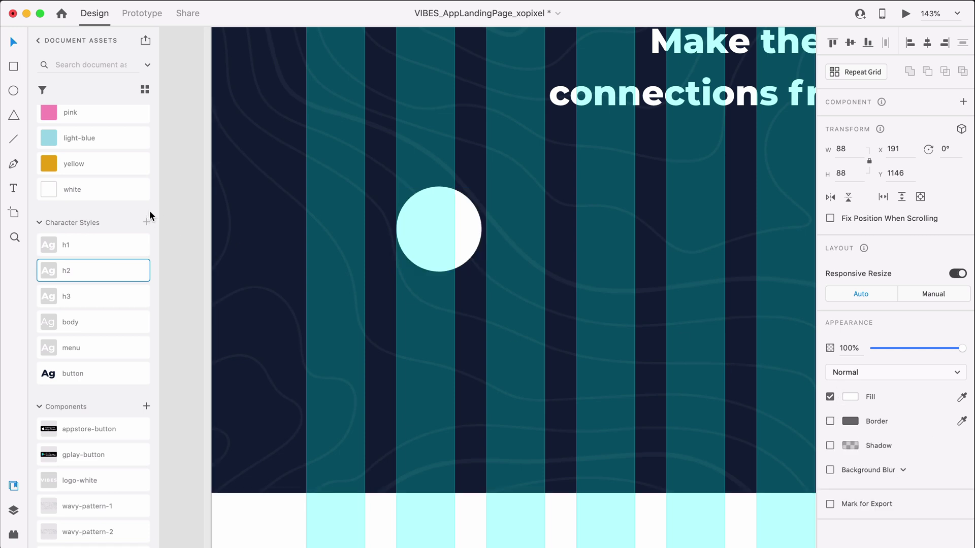
scroll(143, 209, up, 3)
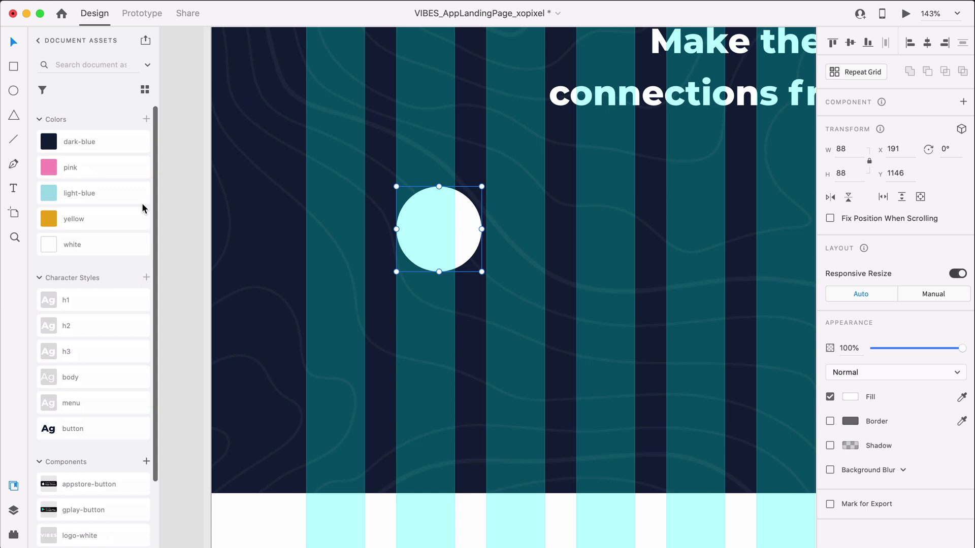
click(133, 171)
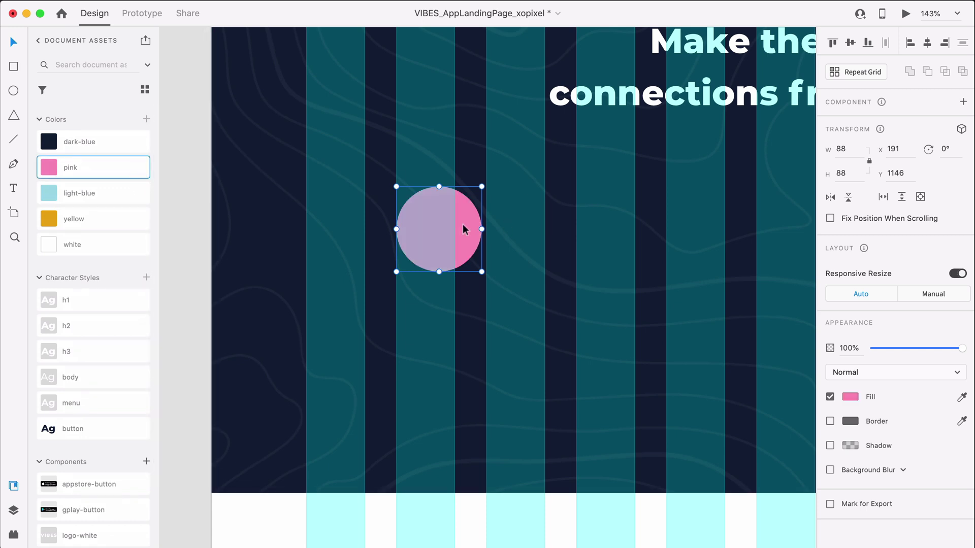
drag(462, 223, 495, 222)
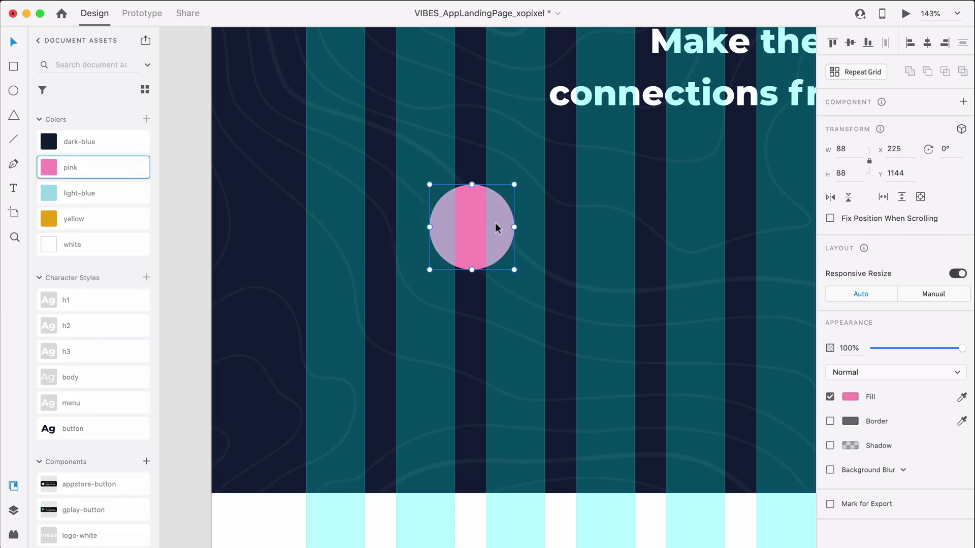
scroll(495, 222, right, 5)
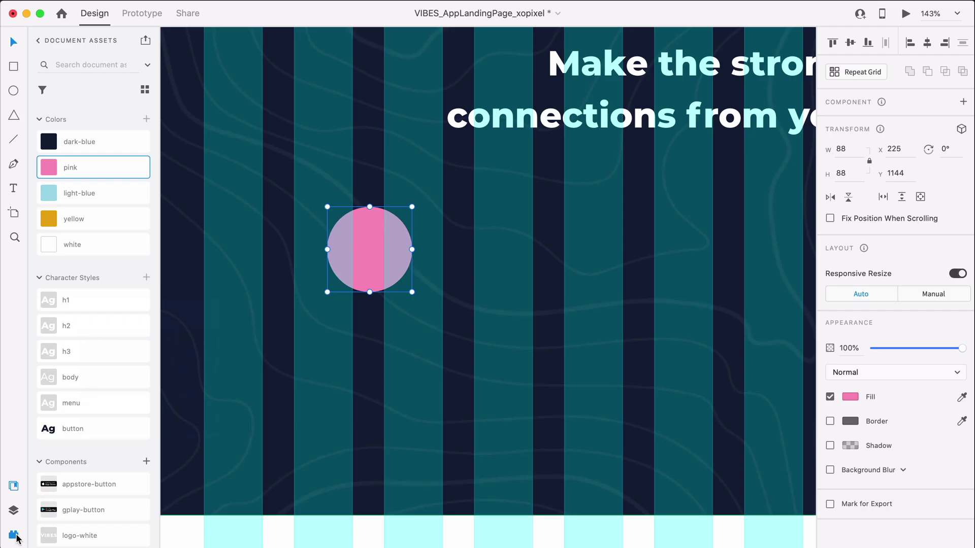
Search the Icons 4 Design plugin for "users" and insert the Feather users icon beside the pink circle.
click(14, 534)
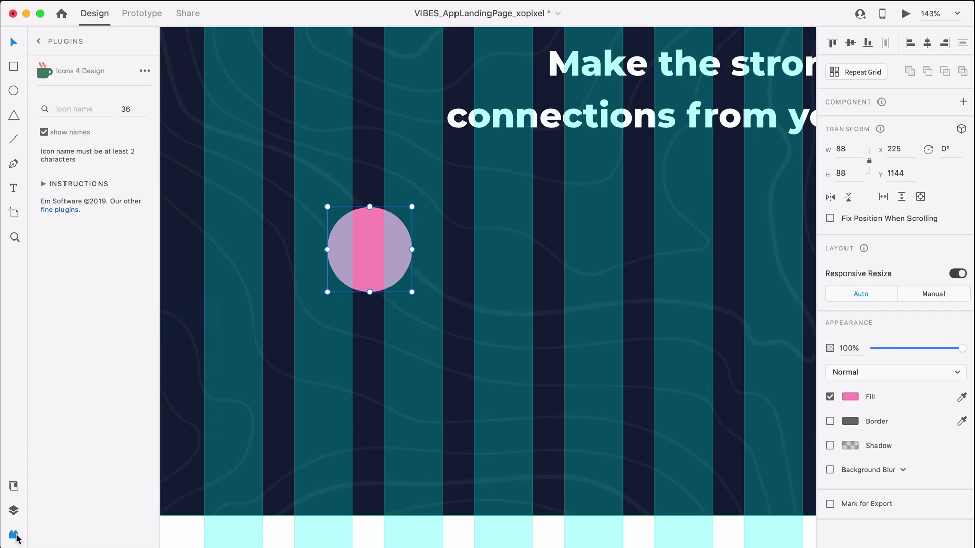
click(95, 110)
text(users)
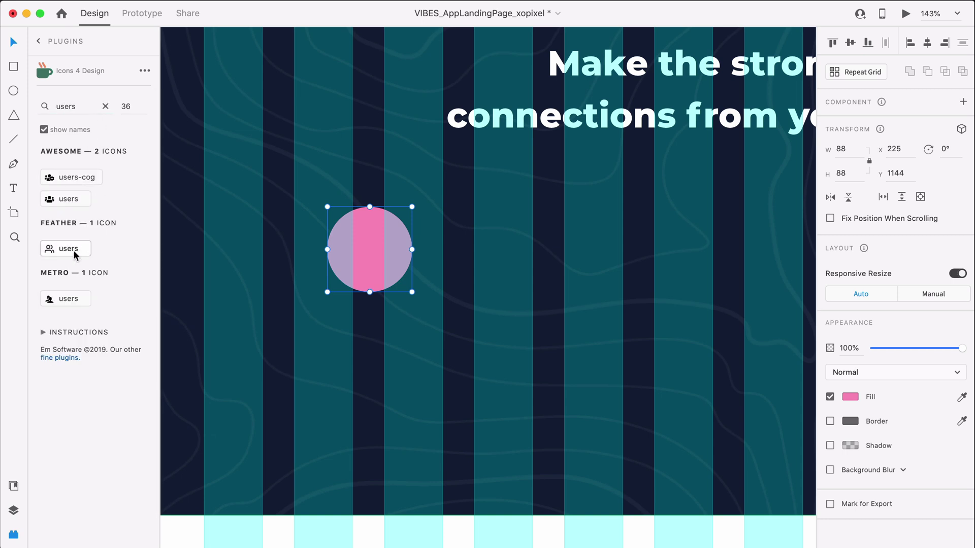
click(75, 251)
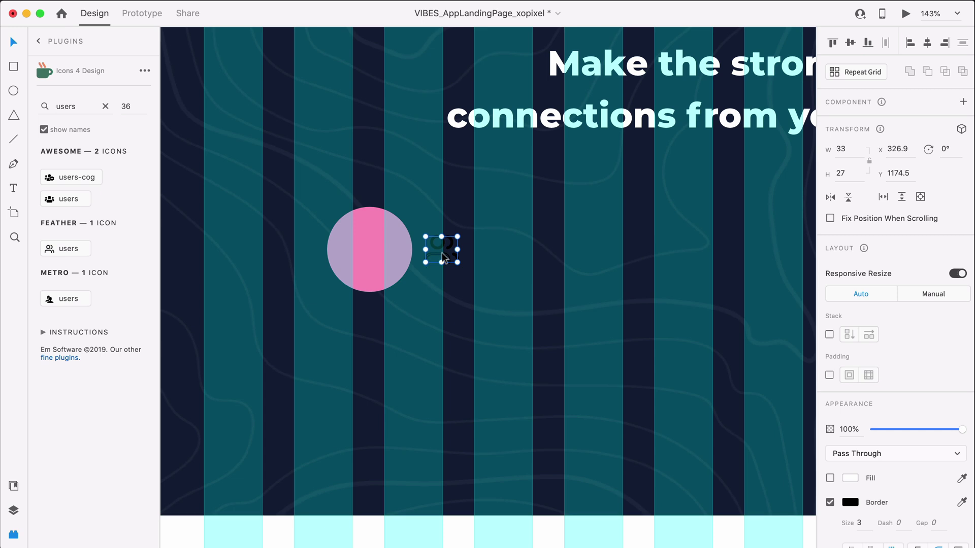
Move the users icon onto the pink circle and align both objects on their horizontal and vertical centers.
drag(427, 256, 372, 259)
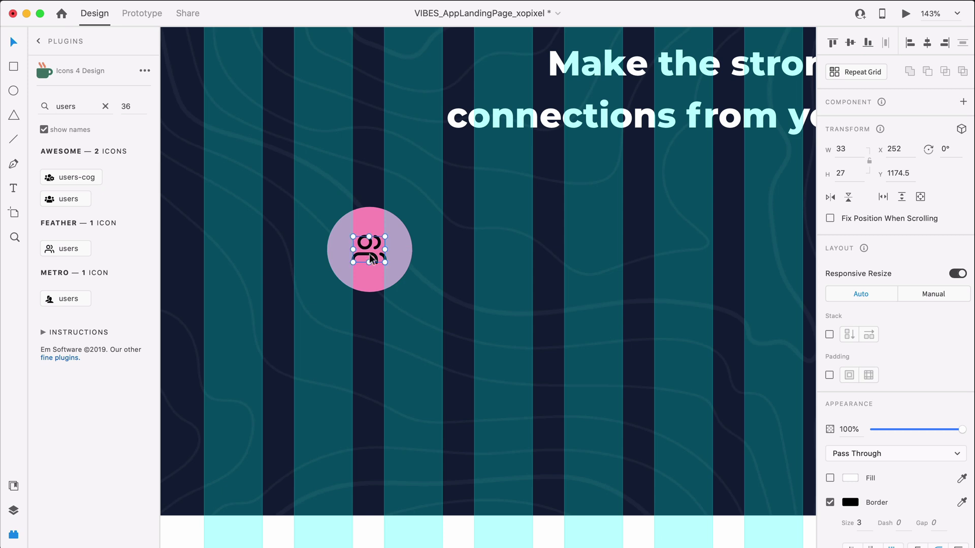
shift+click(391, 265)
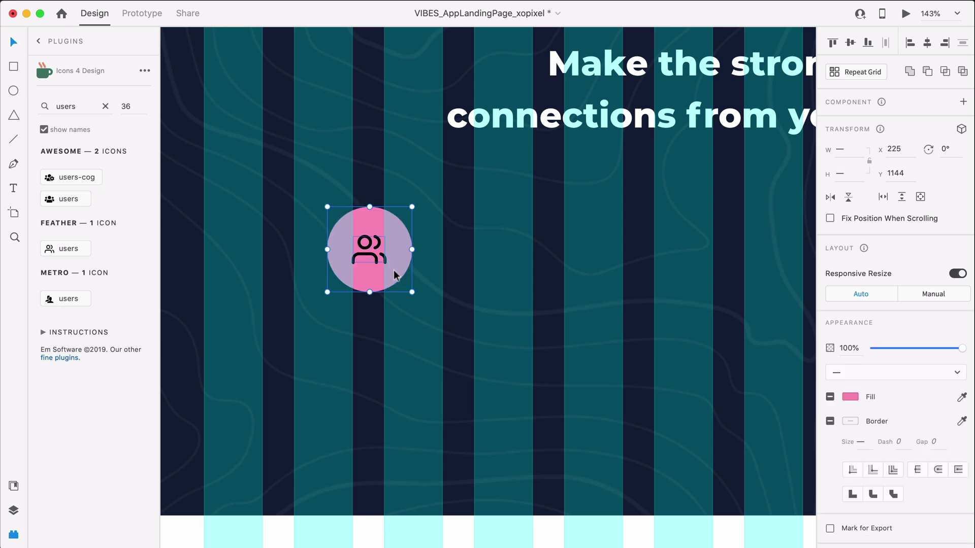
click(851, 43)
click(927, 43)
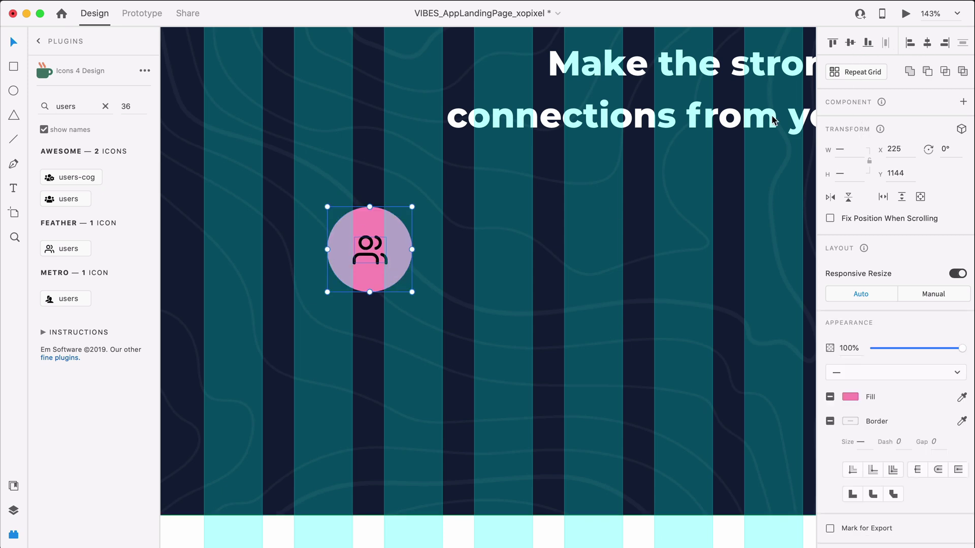
click(491, 265)
Apply the dark-blue document color to the users icon's border.
click(374, 256)
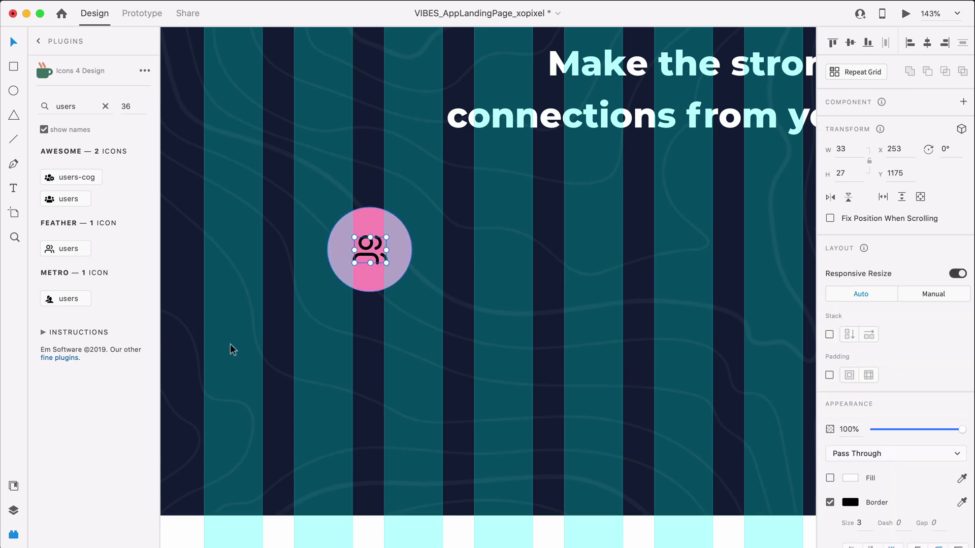
click(13, 486)
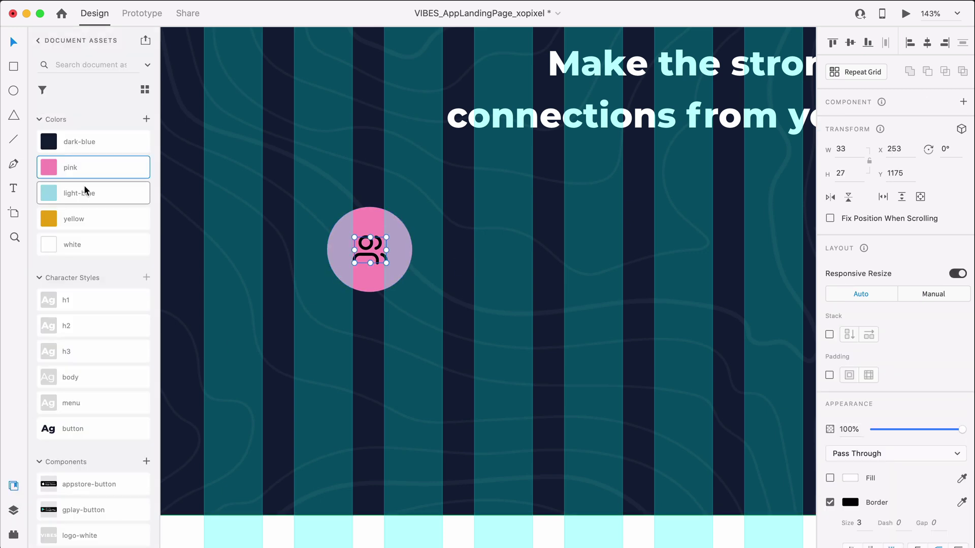
right_click(113, 142)
click(154, 159)
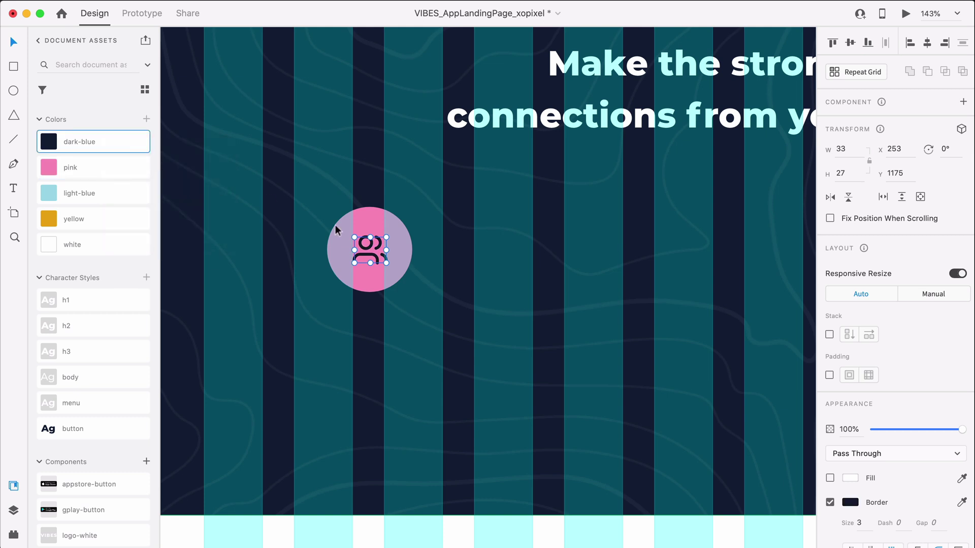
click(419, 313)
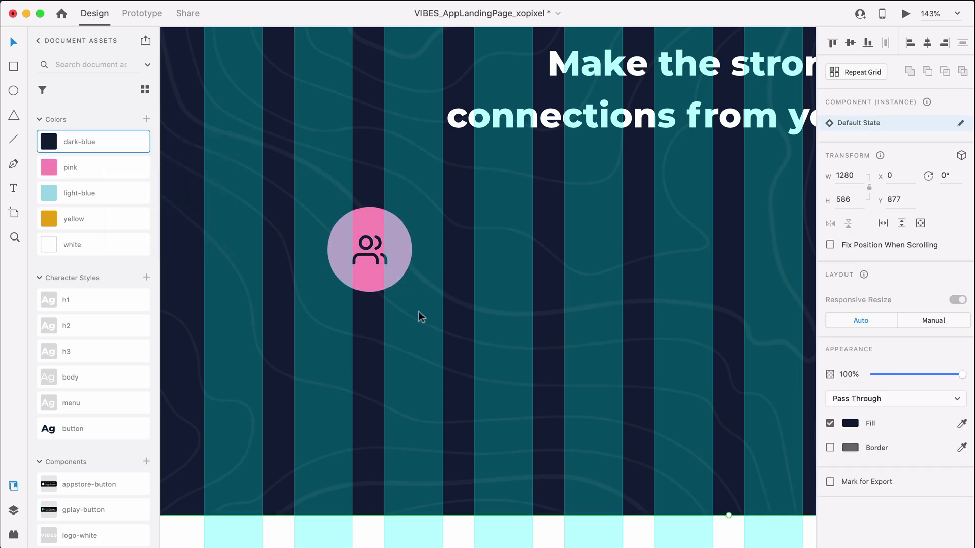
Add the title "Connect" in the h3 character style and center it beneath the pink circle.
key(t)
click(333, 353)
text(Connect)
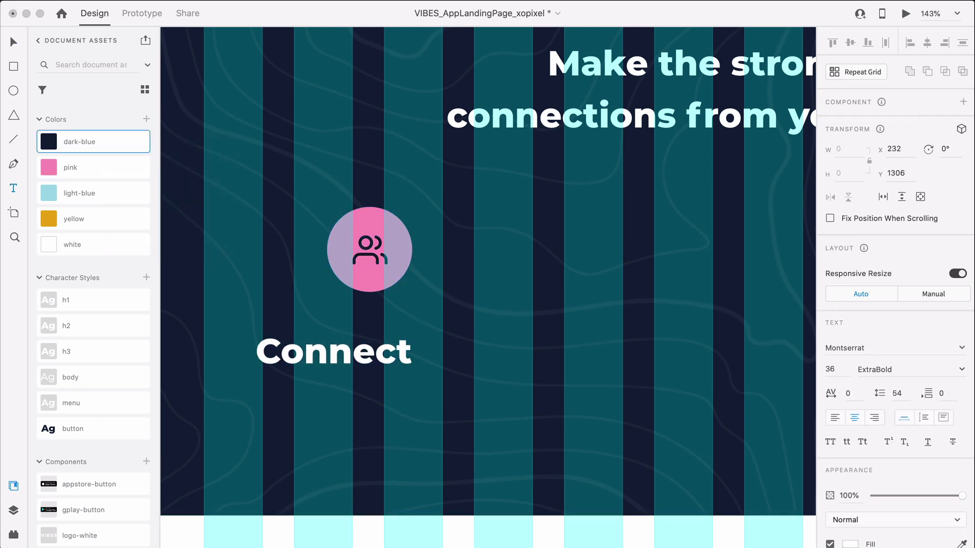
key(Escape)
click(111, 356)
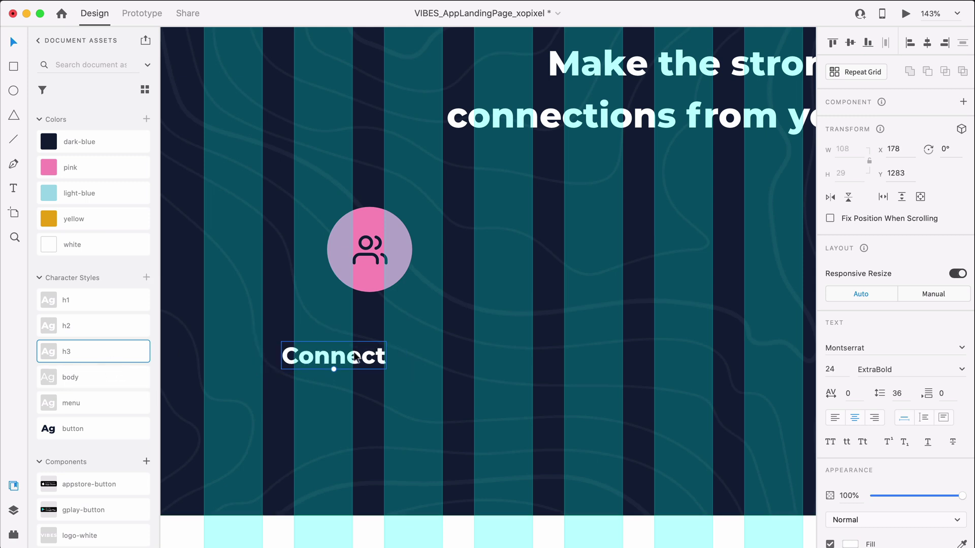
drag(357, 360, 391, 272)
click(390, 398)
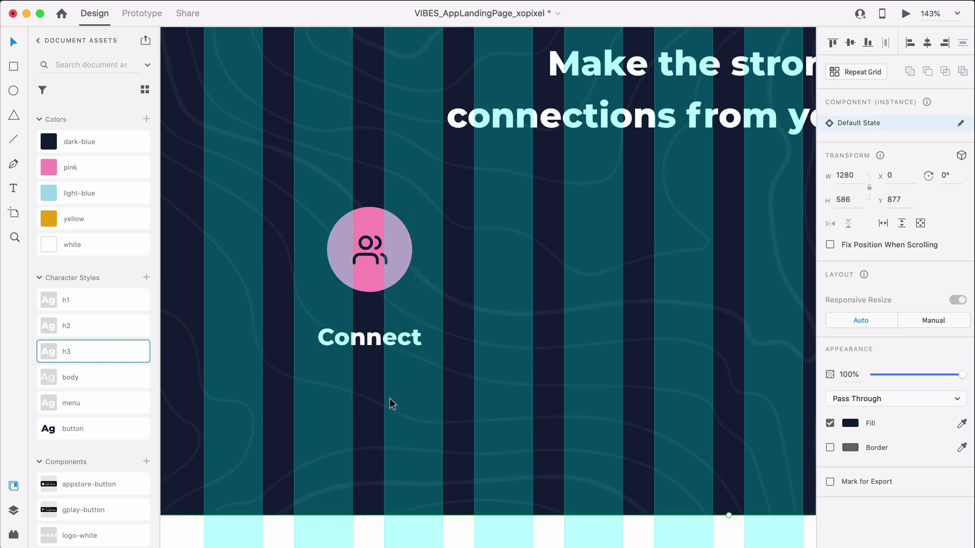
Create a text area 340 wide at X 98 below the title, paste the lorem ipsum sentence and apply the body style.
key(t)
drag(204, 404, 538, 457)
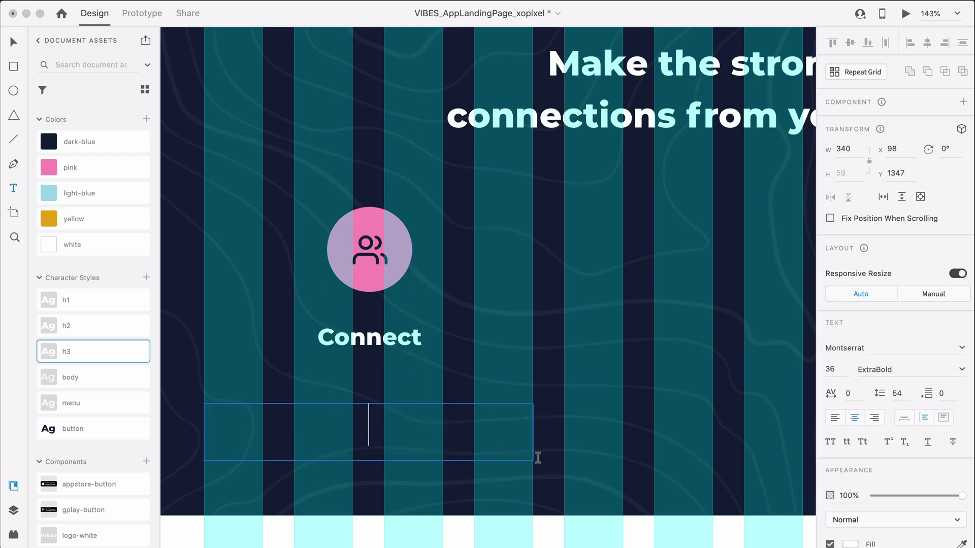
key(super+v)
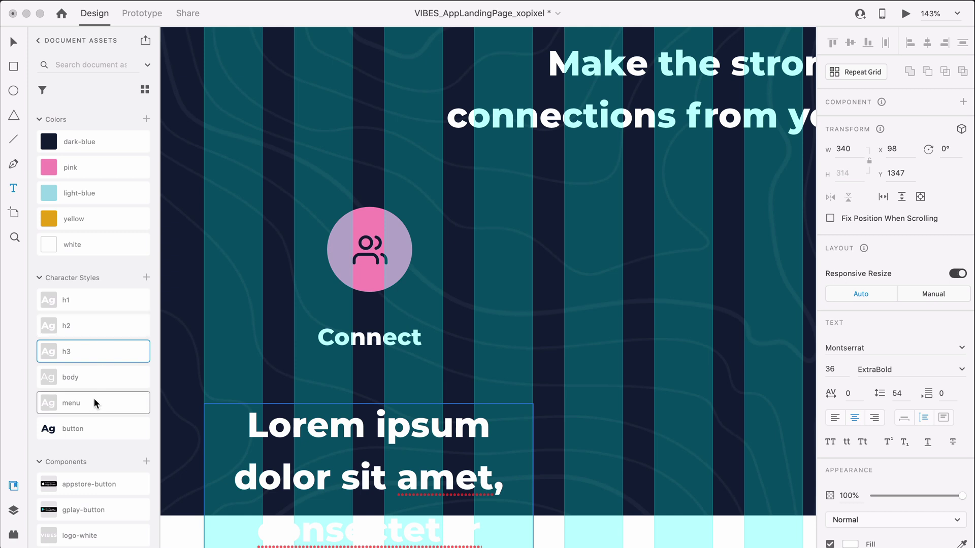
click(14, 42)
click(71, 193)
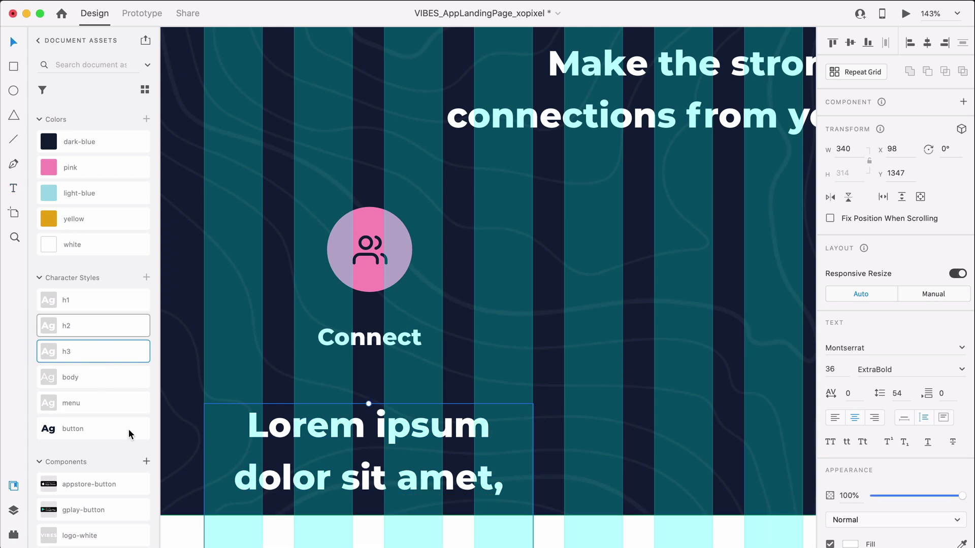
click(115, 380)
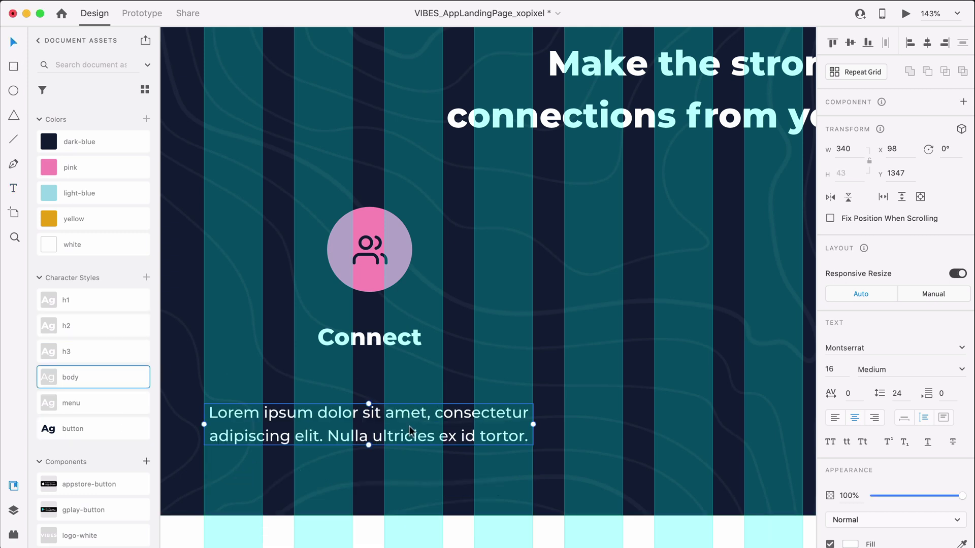
Move the lorem ipsum paragraph up beneath the "Connect" title, to Y 1325.
drag(409, 426, 410, 393)
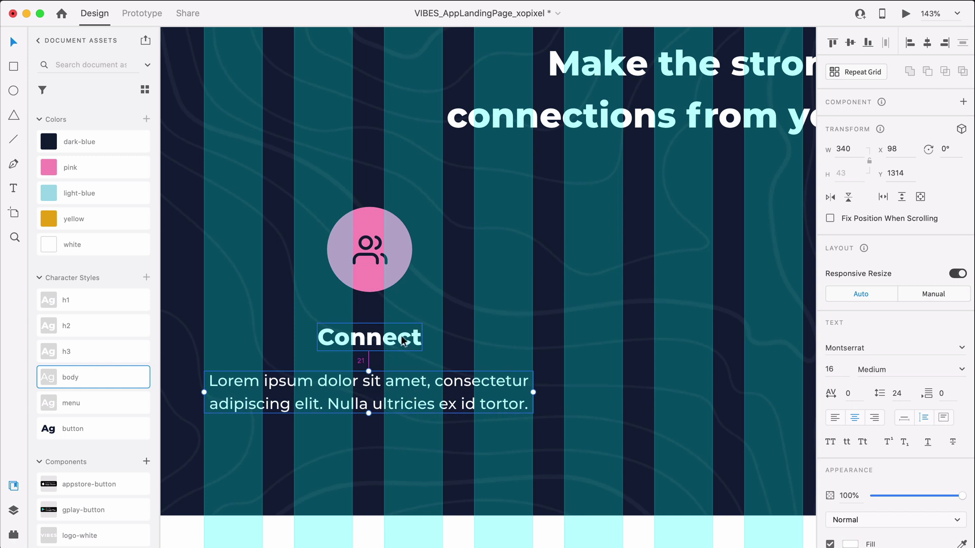
key(Down)
key(Down)
key(Down)
key(Down)
key(Down)
key(Down)
key(Down)
key(Down)
key(Down)
key(Down)
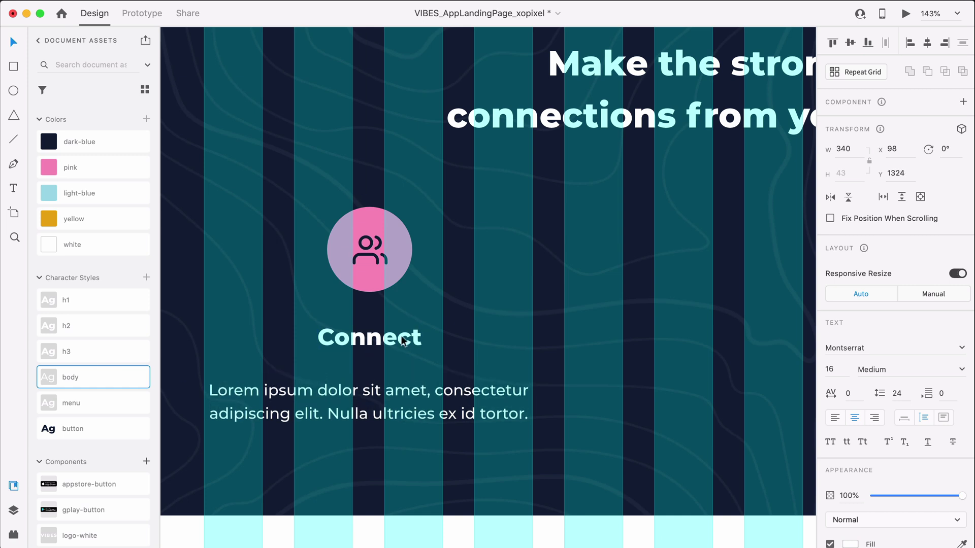
key(Down)
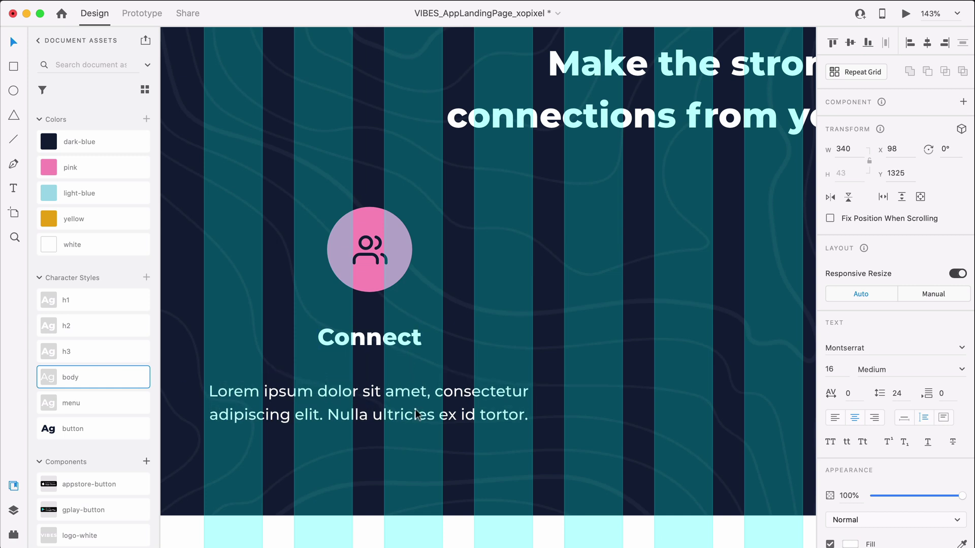
Repeat the icon, title and paragraph as a grid of three columns, widening the gaps to match the layout grid.
click(415, 410)
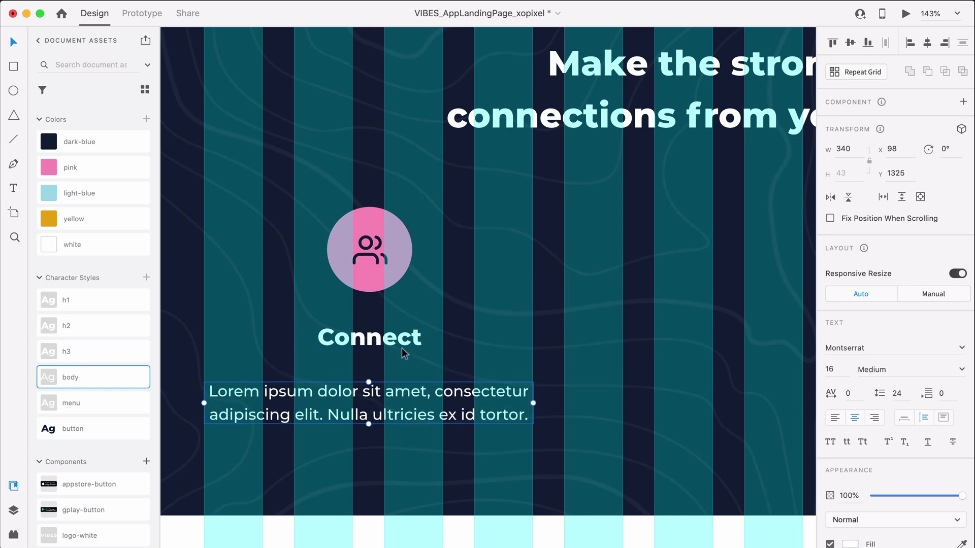
key(super+r)
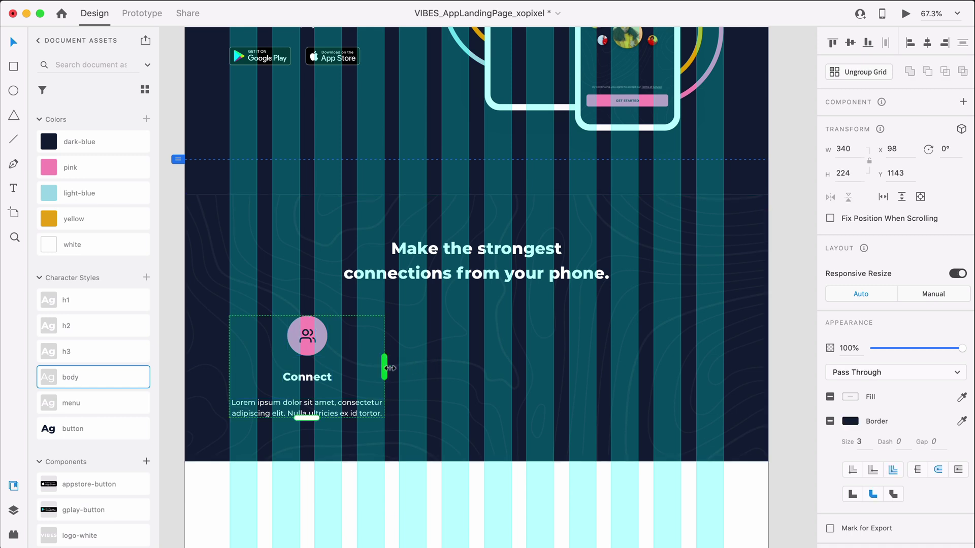
drag(385, 367, 725, 367)
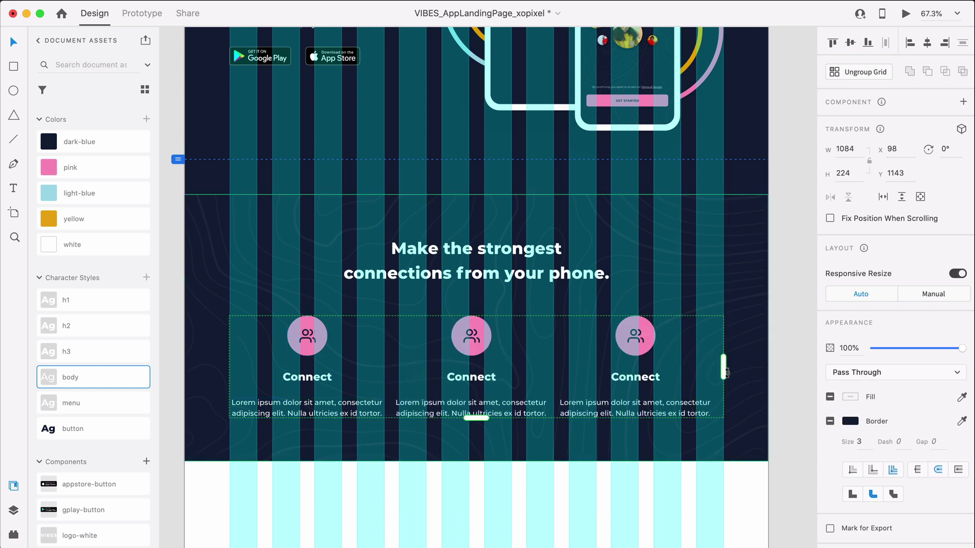
click(394, 384)
click(432, 408)
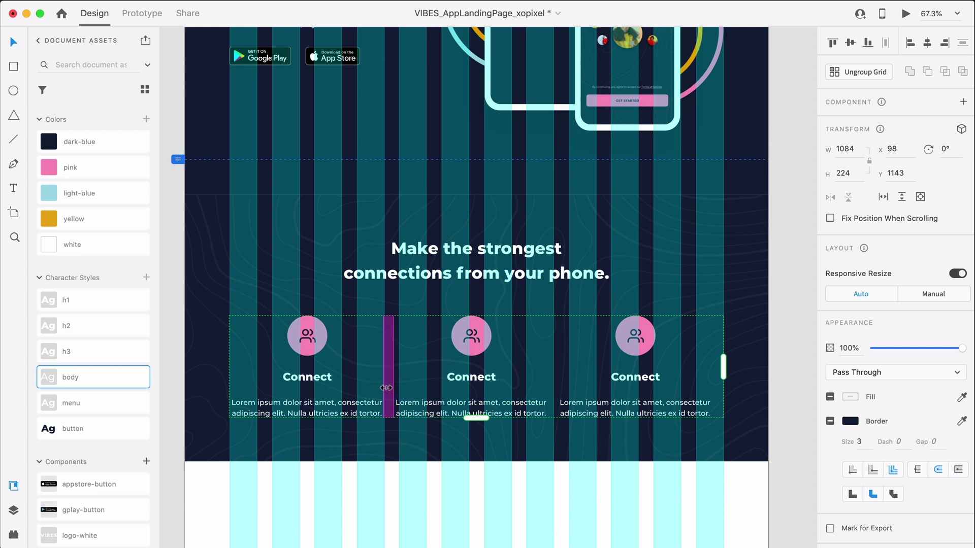
drag(389, 389, 392, 389)
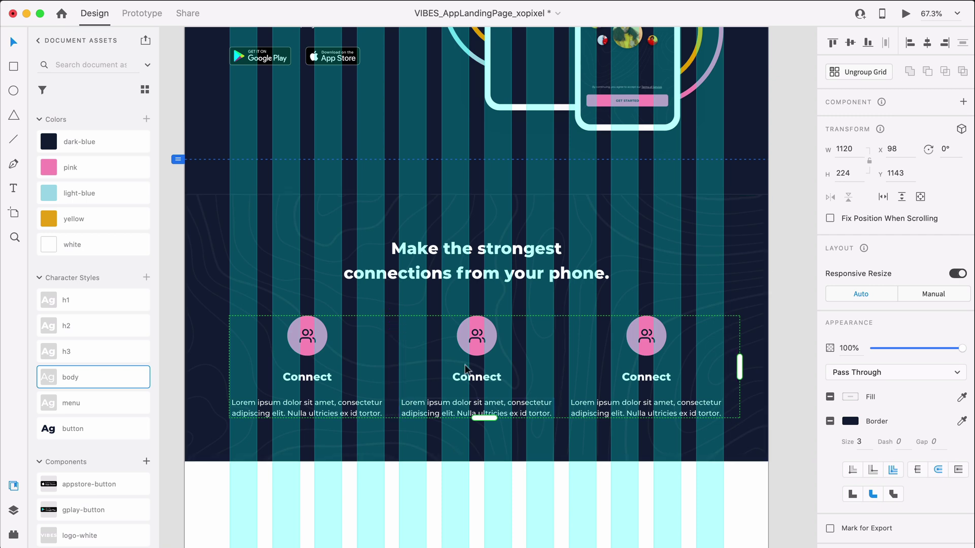
Ungroup the repeat grid into separate feature columns.
right_click(477, 341)
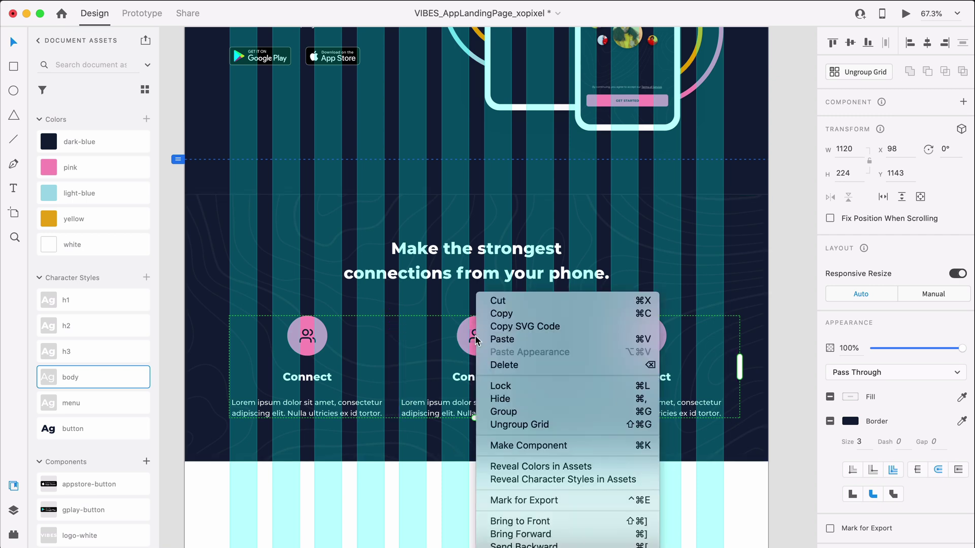
click(528, 428)
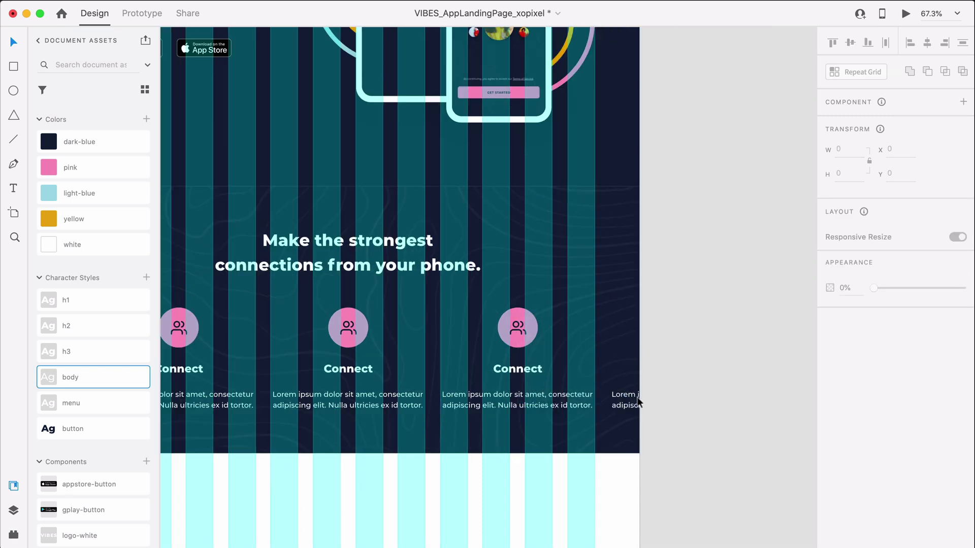
click(636, 401)
key(Delete)
scroll(634, 401, left, 5)
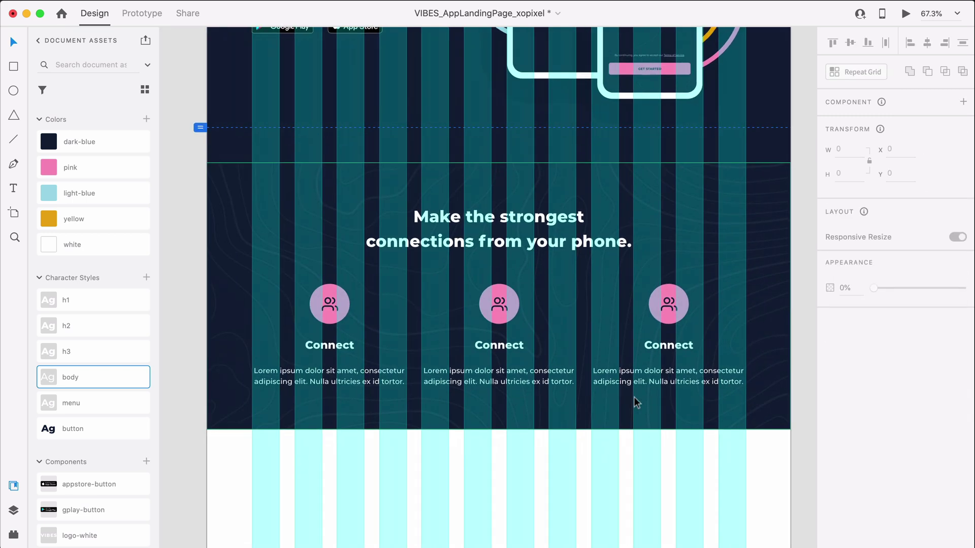
Change the middle column's title to "Watch".
double_click(487, 346)
double_click(487, 346)
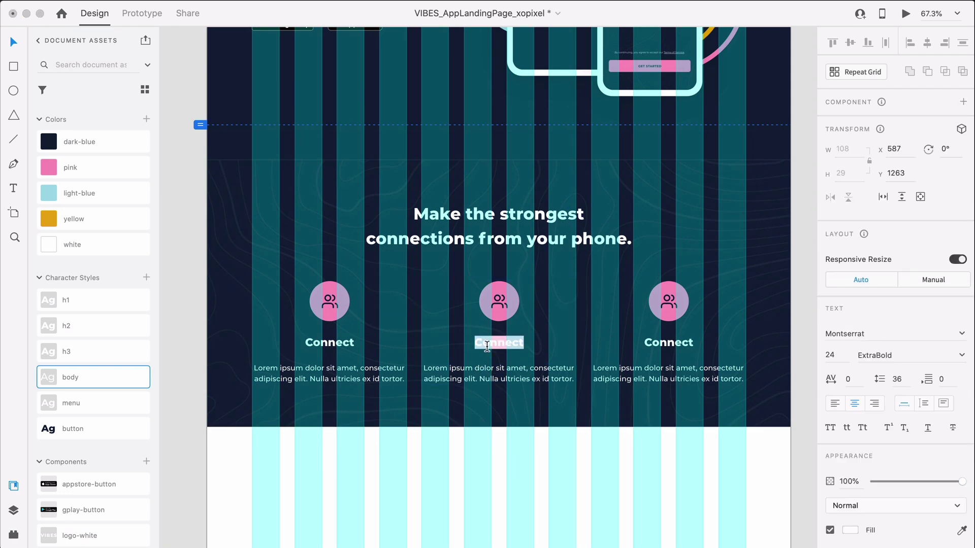
text(Watch)
key(Escape)
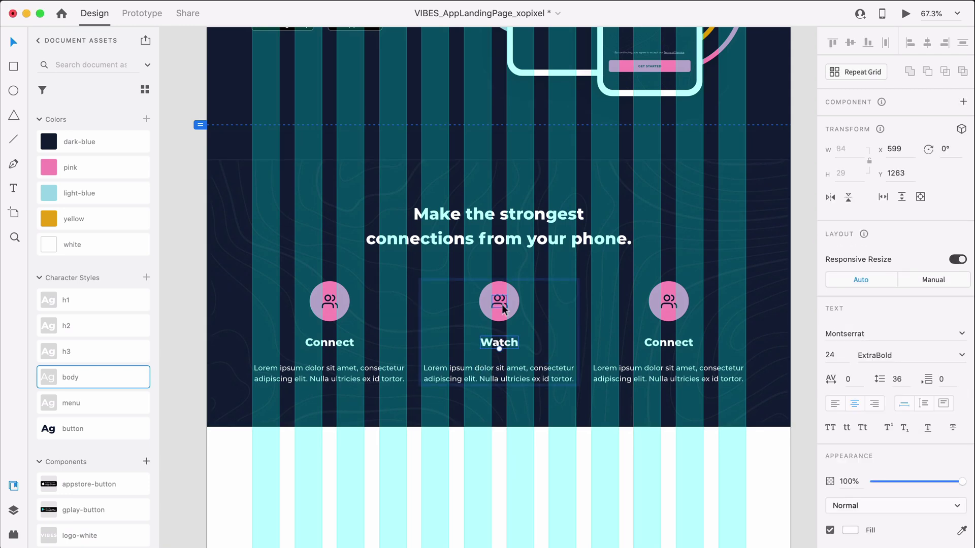
Replace the users icon in the "Watch" column with Feather's video icon from an Icons 4 Design search for "video", placed on the circle.
click(501, 304)
scroll(502, 304, up, 5)
key(Delete)
click(502, 304)
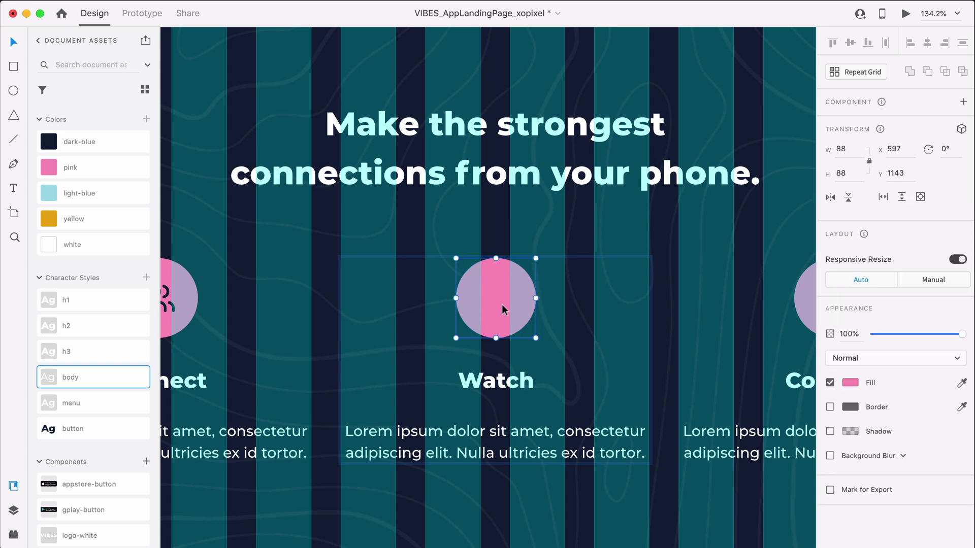
click(13, 534)
double_click(80, 105)
text(video)
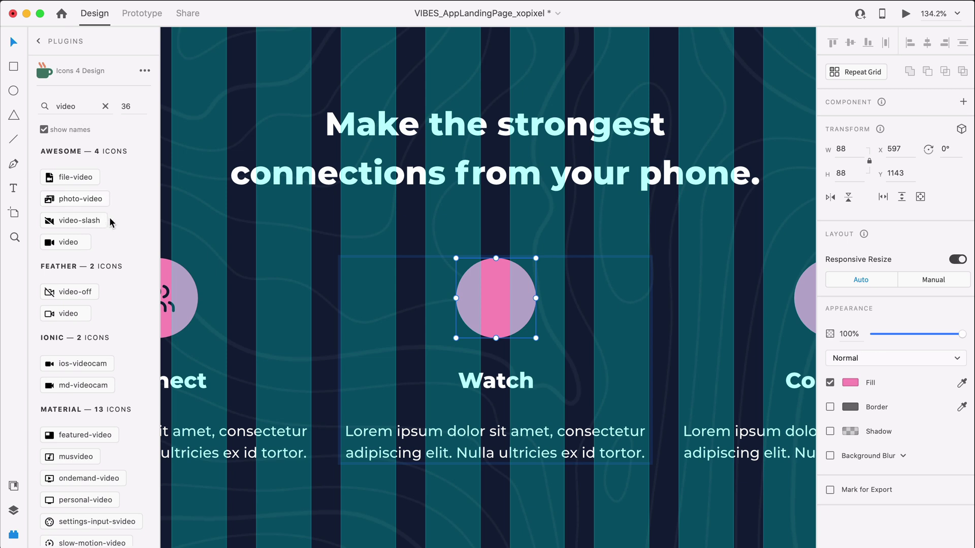
click(69, 314)
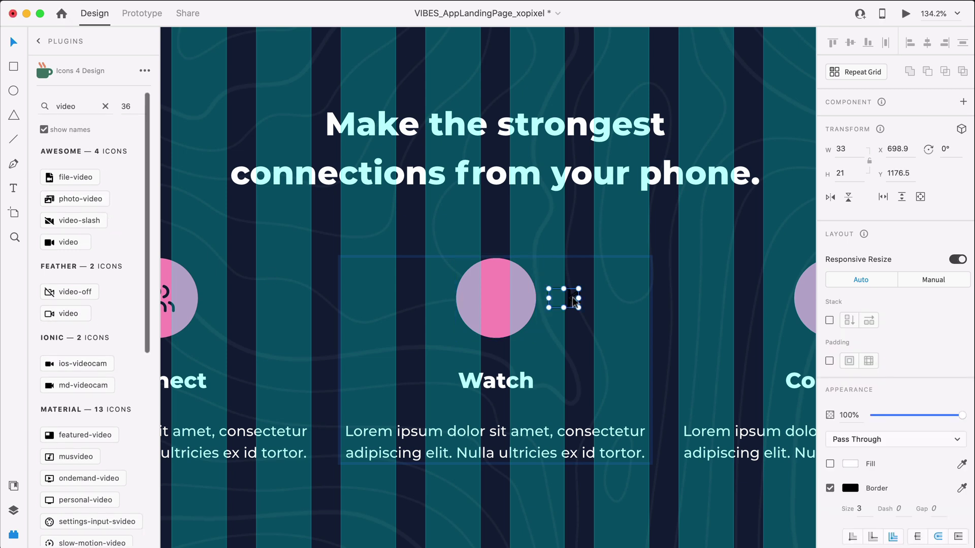
drag(566, 297, 504, 299)
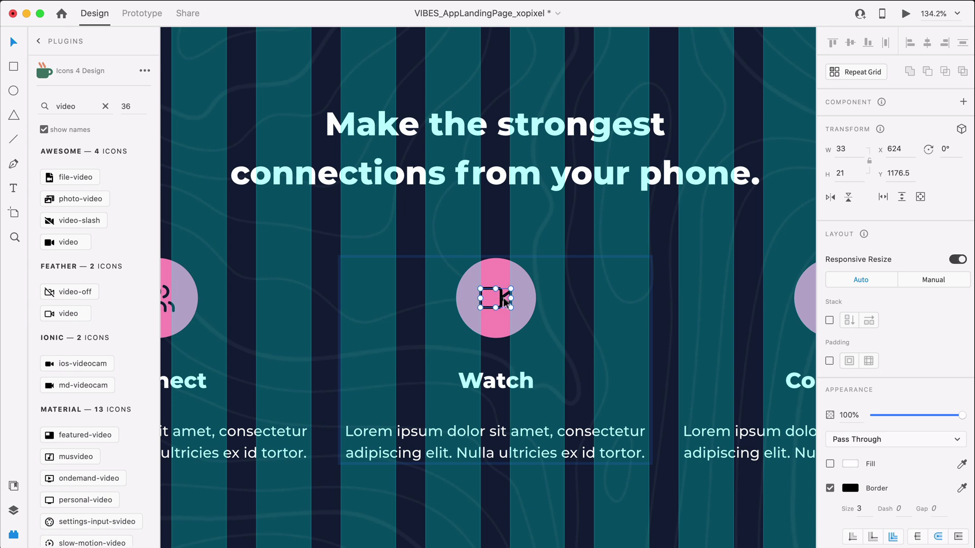
Give the video icon a dark-blue border and center it on its pink circle.
click(13, 487)
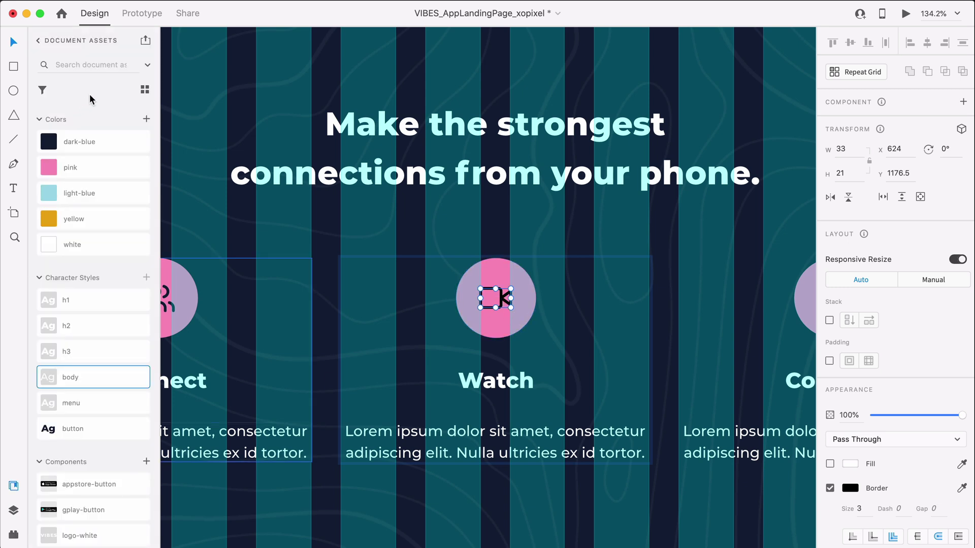
right_click(92, 148)
click(175, 167)
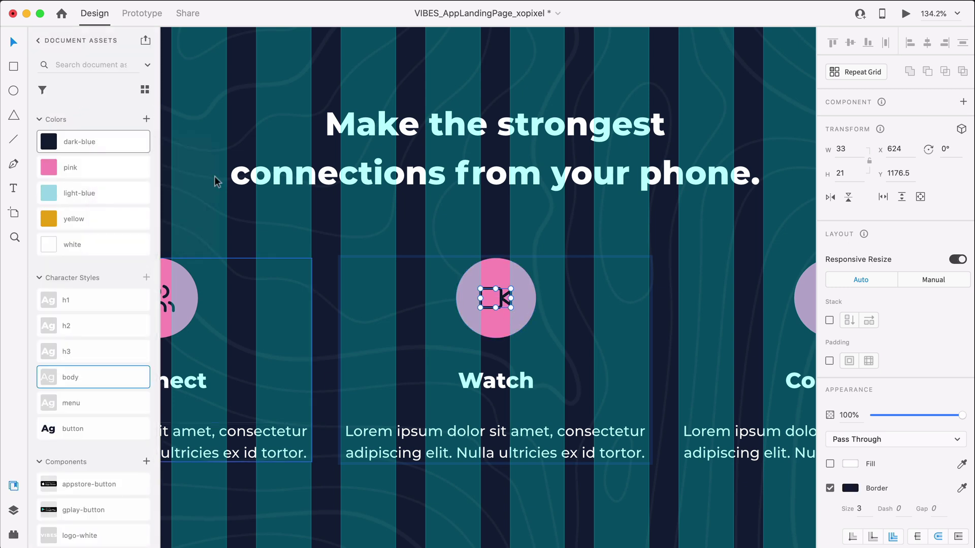
shift+click(502, 323)
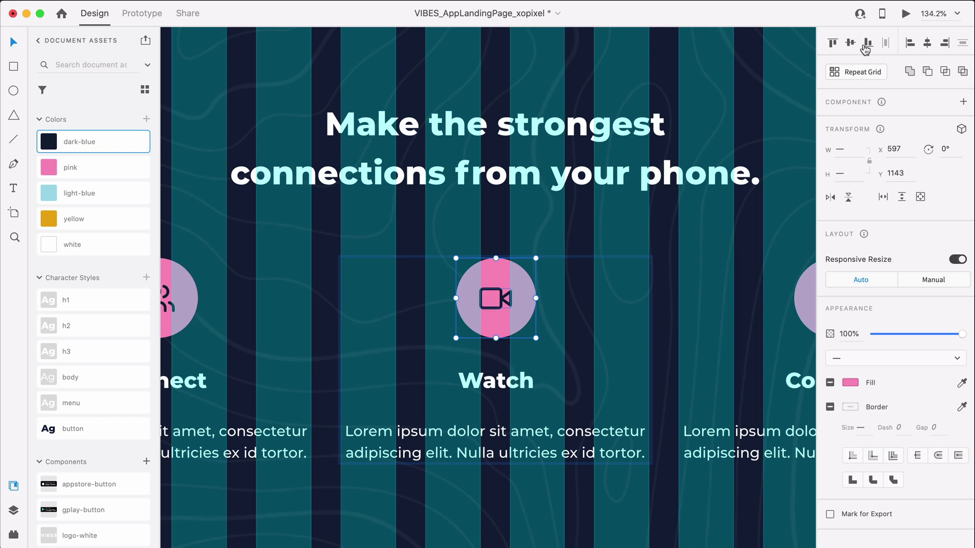
click(680, 320)
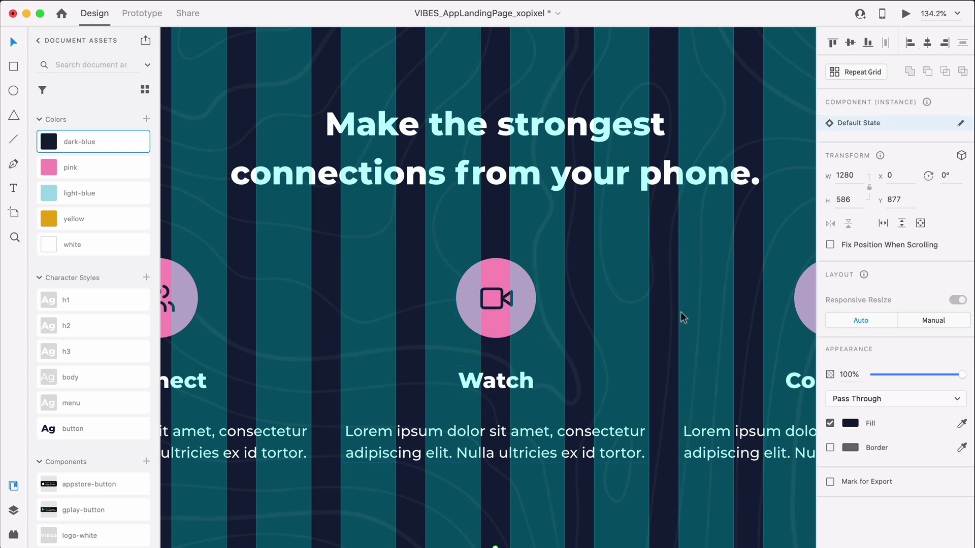
Replace the third column's users icon with Feather's share-2 icon from an Icons 4 Design search for "share", placed on the circle.
scroll(680, 312, right, 10)
click(466, 304)
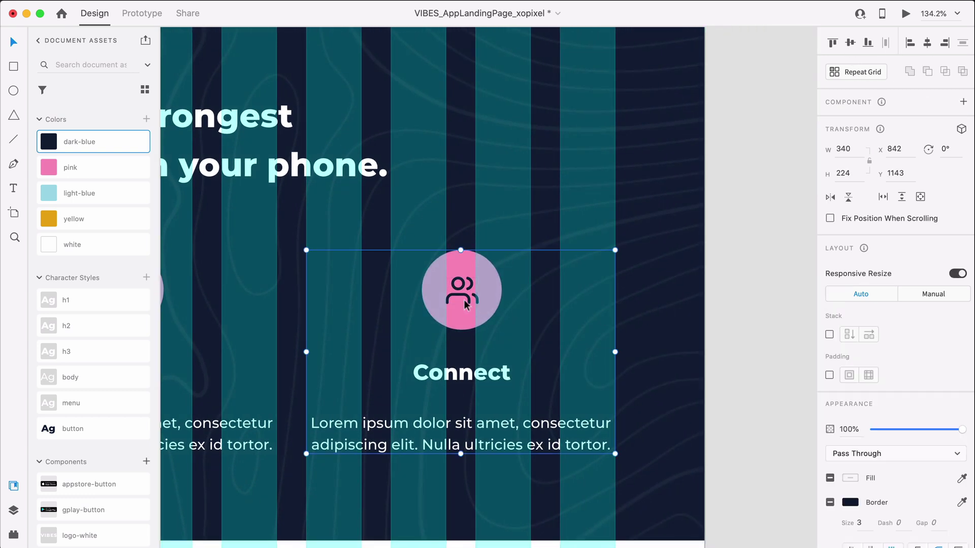
double_click(465, 297)
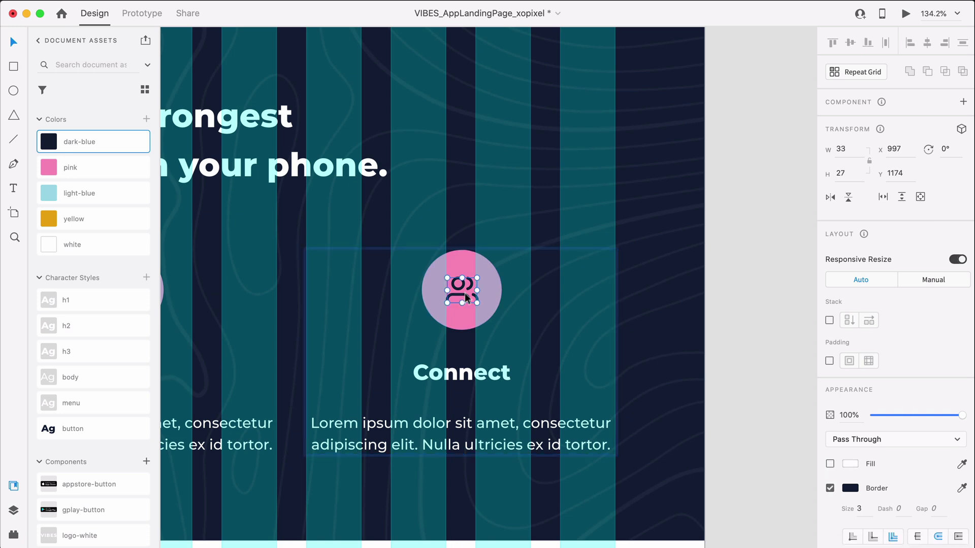
click(15, 536)
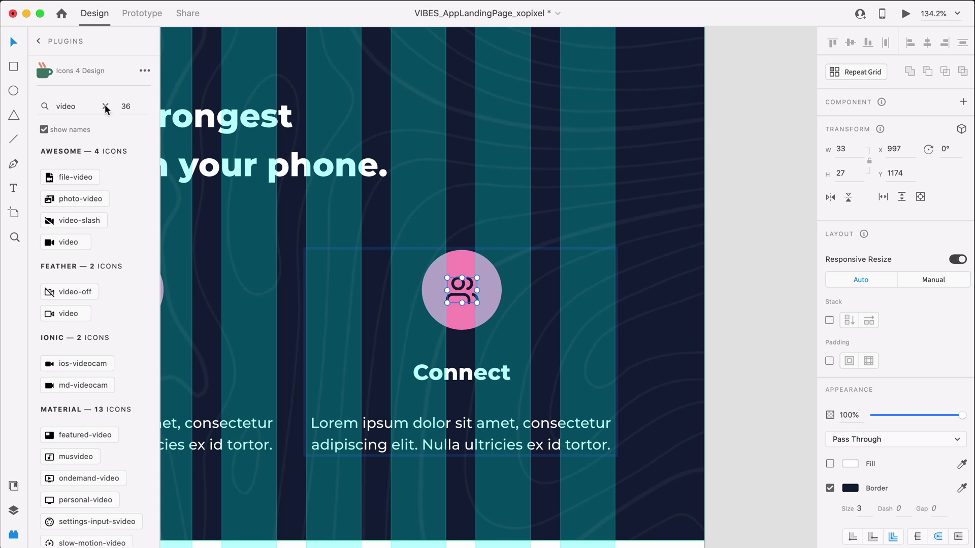
double_click(85, 108)
text(share)
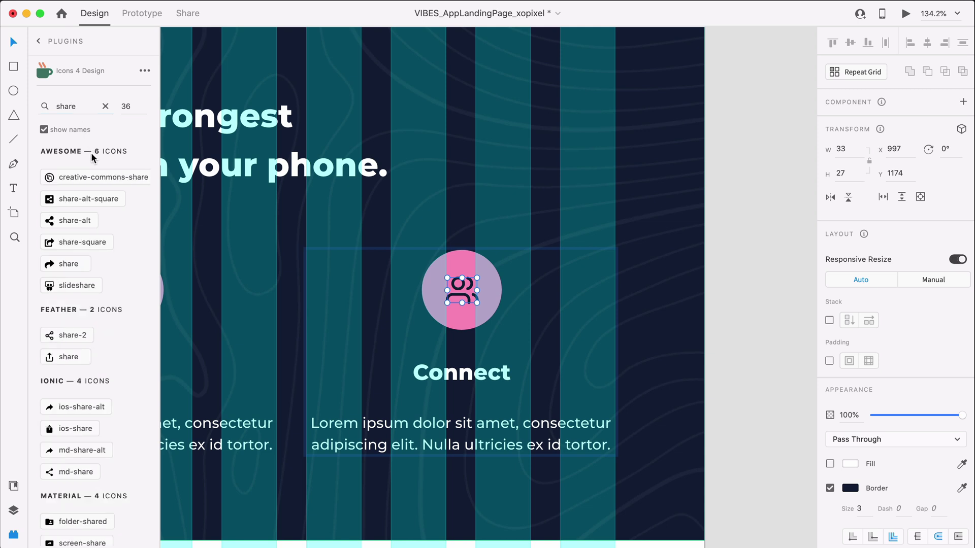
click(62, 335)
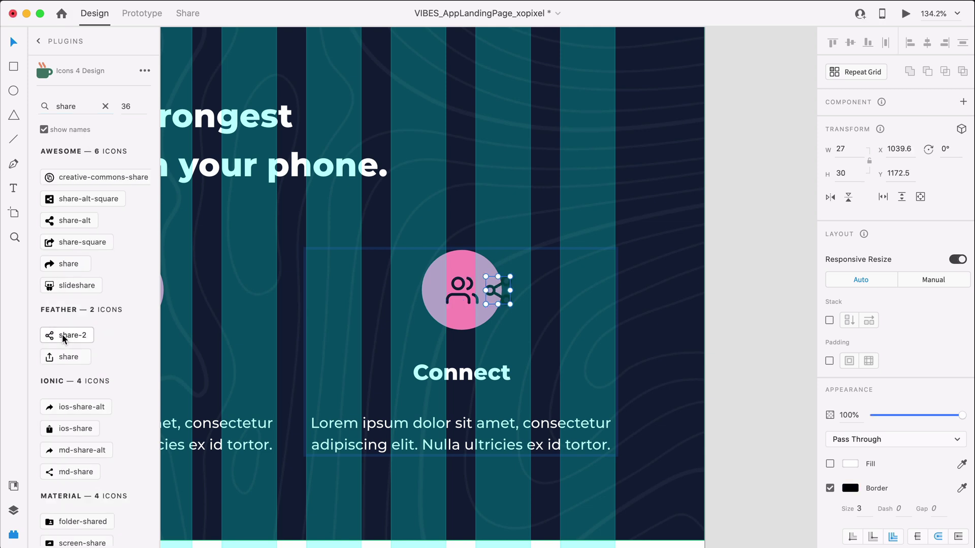
click(460, 299)
key(Delete)
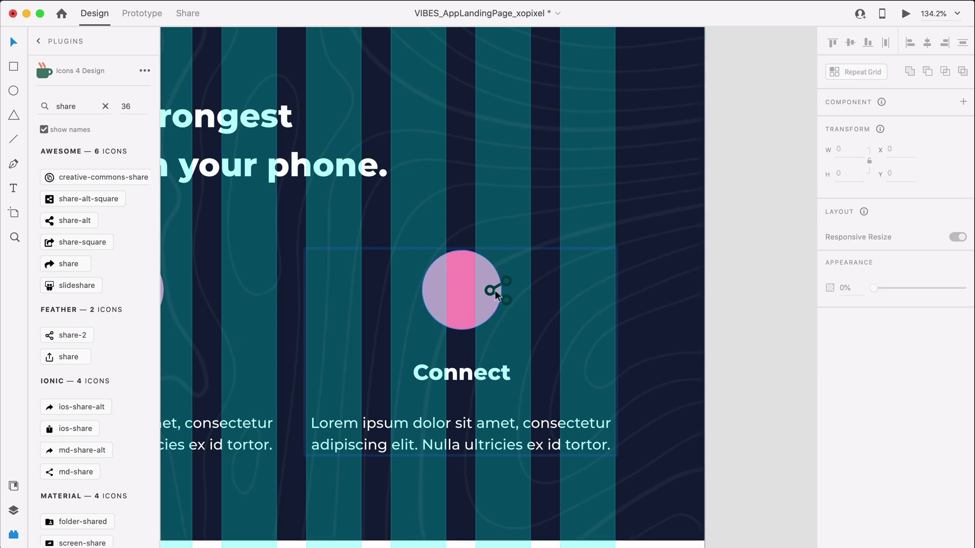
drag(495, 291, 461, 298)
Center the share icon vertically and horizontally on its pink circle.
shift+click(461, 319)
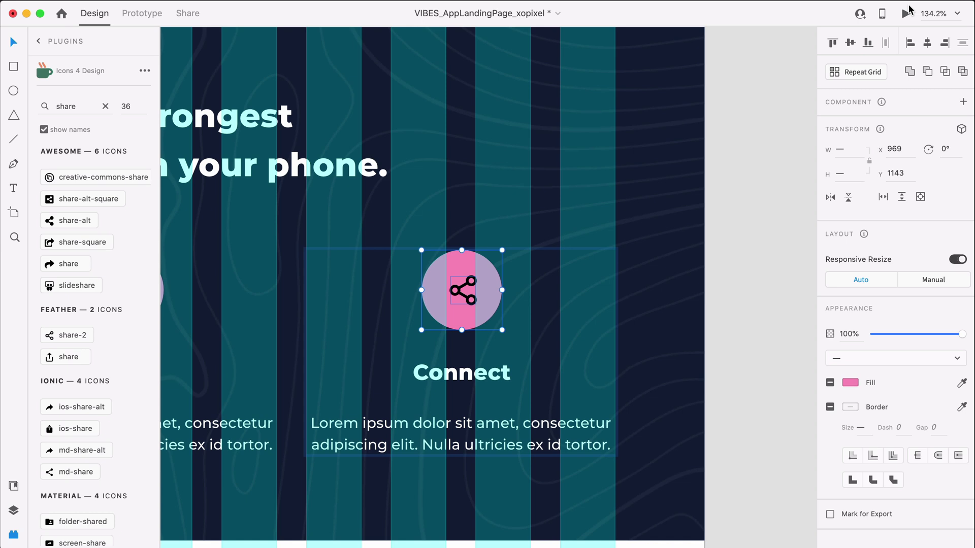
click(850, 43)
click(927, 43)
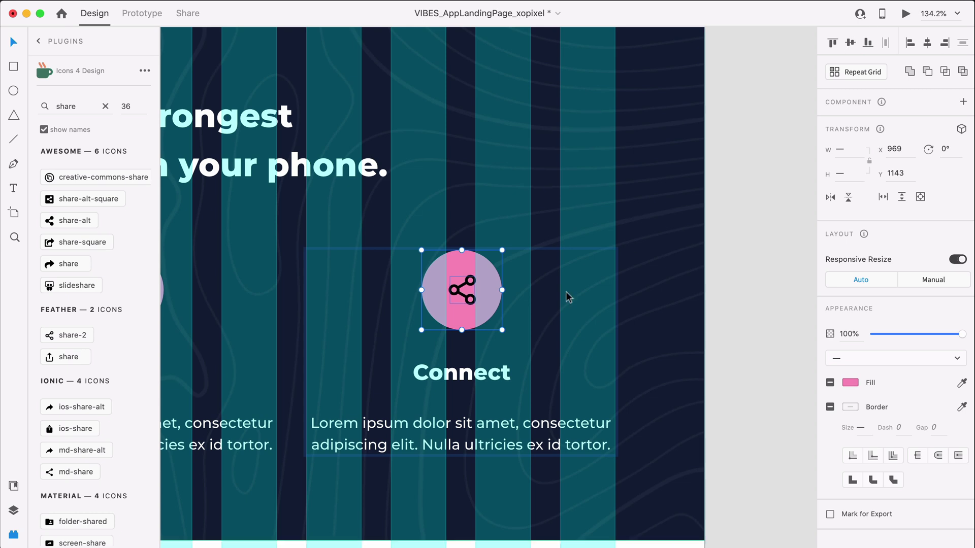
click(548, 331)
Apply the dark-blue color asset to the share icon's border.
click(454, 291)
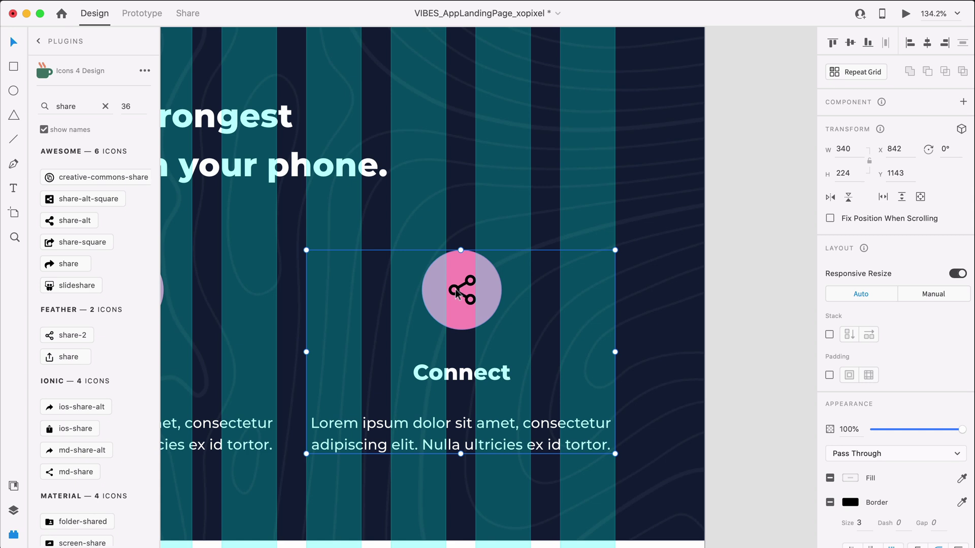
double_click(459, 293)
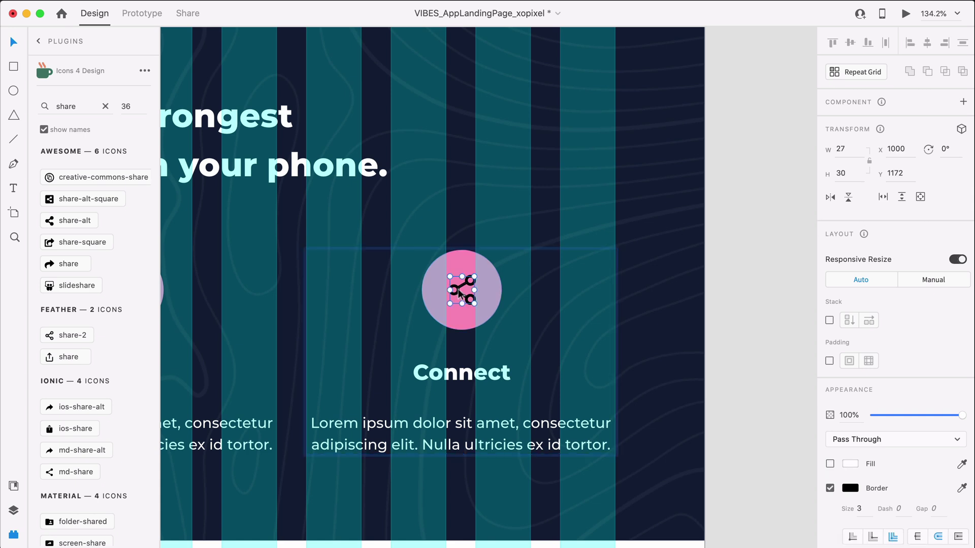
click(15, 487)
right_click(122, 142)
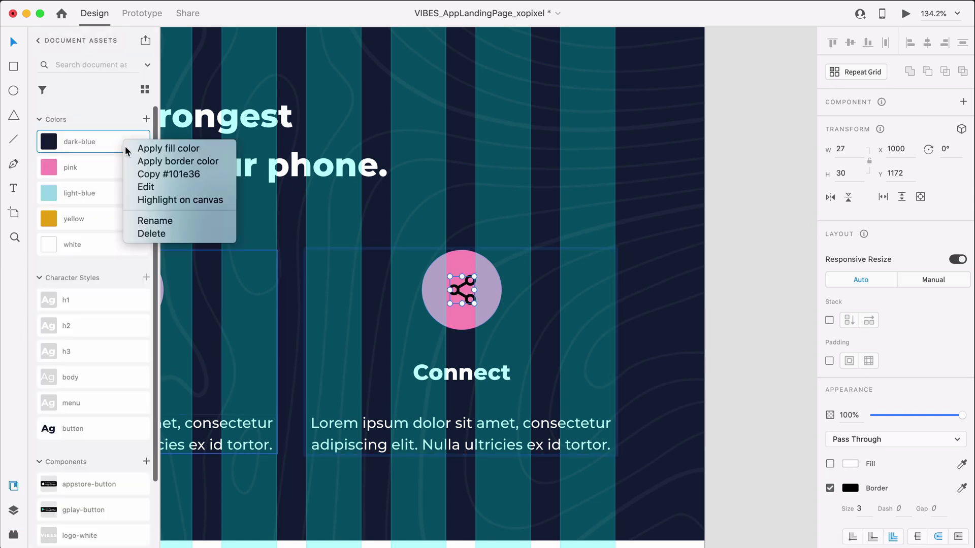
click(156, 161)
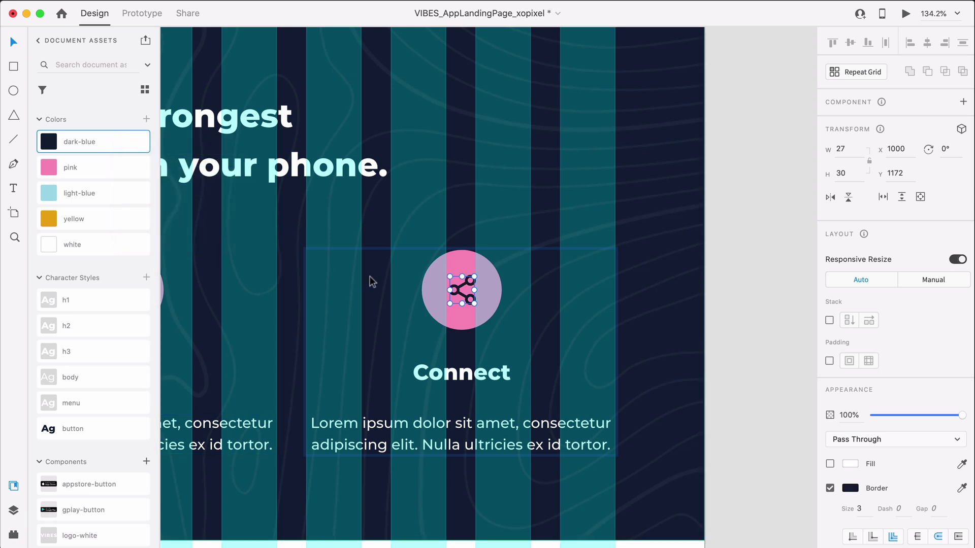
Change the third column's title to "Share".
double_click(444, 373)
text(Share)
key(Escape)
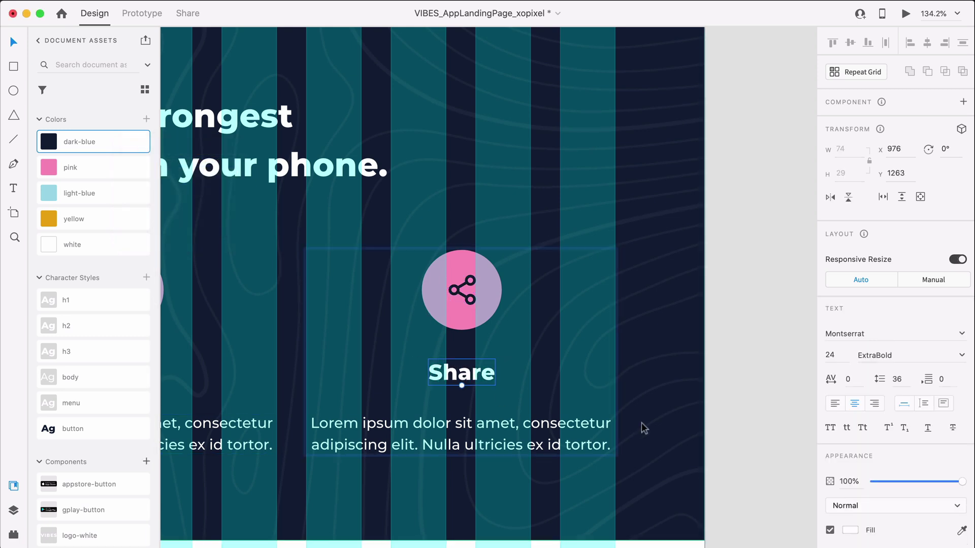
key(Escape)
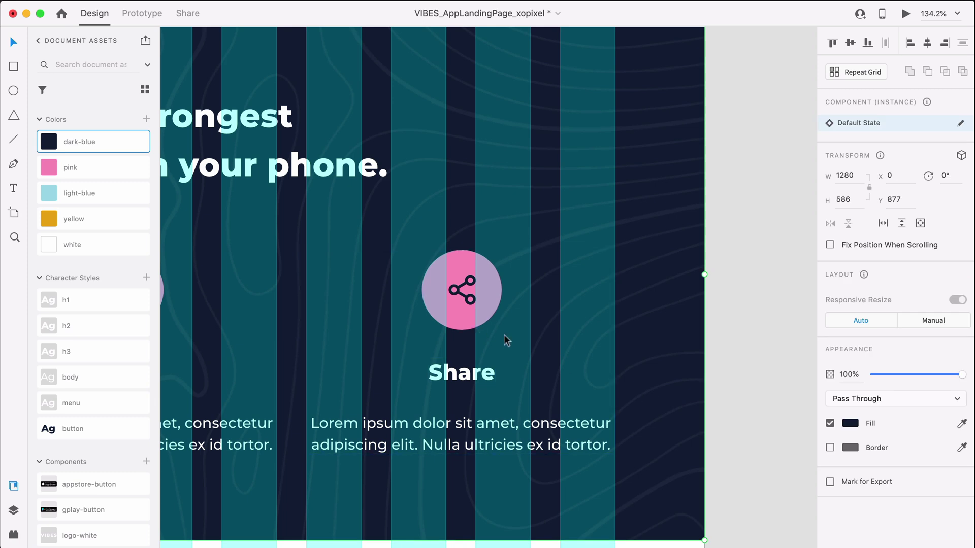
Nudge the share icon one pixel to the left, to X 999, within its circle.
click(471, 294)
double_click(471, 294)
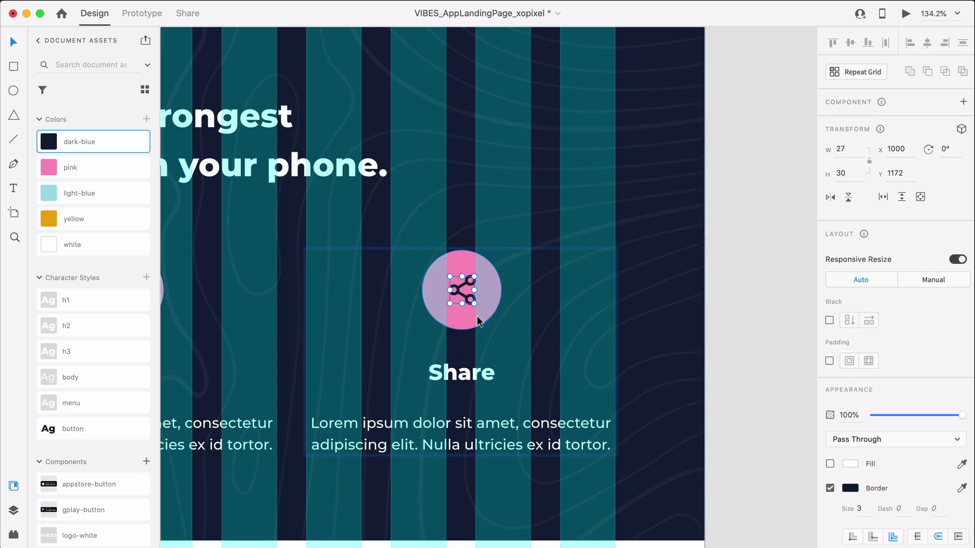
key(Left)
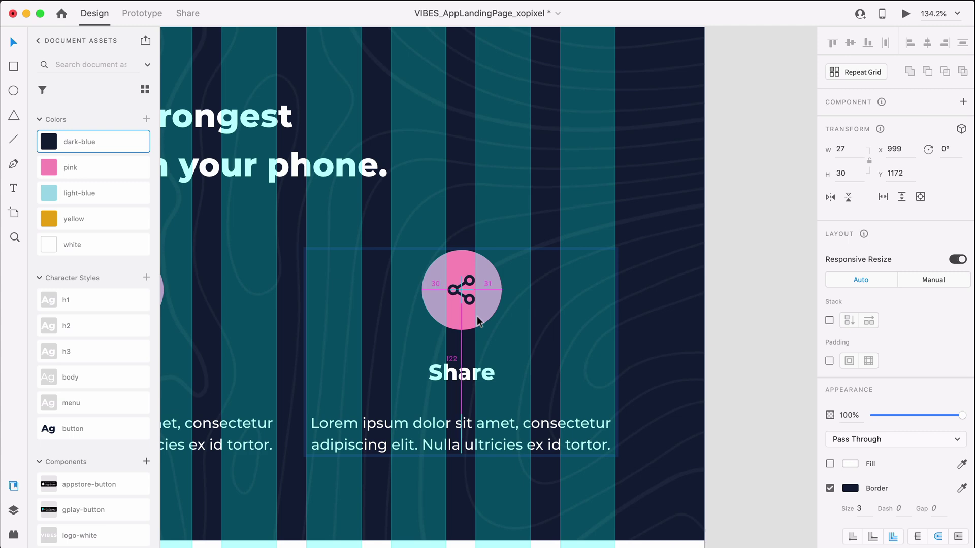
click(544, 329)
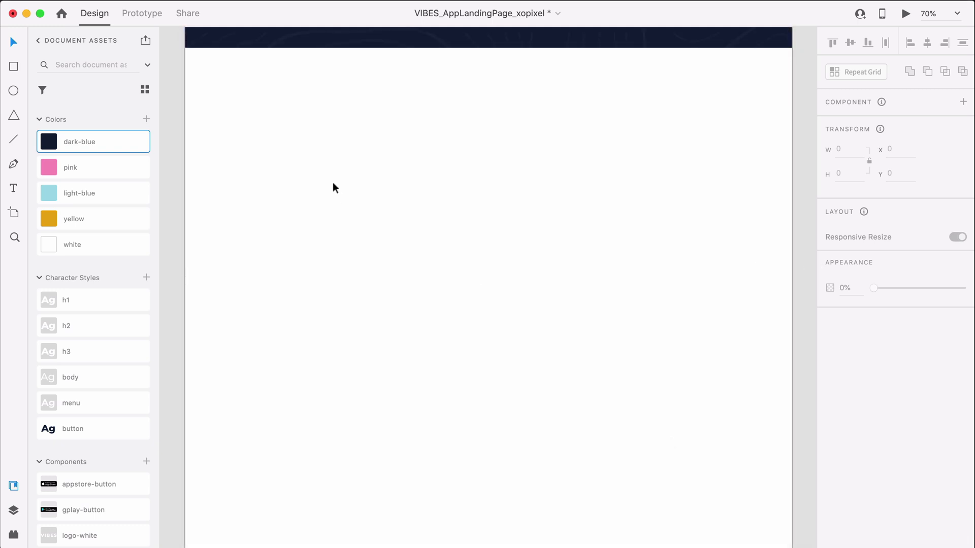
Draw a 640 × 522 rectangle directly below the features section at X 0, Y 1463, flush with the artboard's left edge.
key(r)
mouse_move(186, 48)
mouse_down()
mouse_move(246, 82)
mouse_move(396, 205)
mouse_move(500, 308)
mouse_up()
click(852, 175)
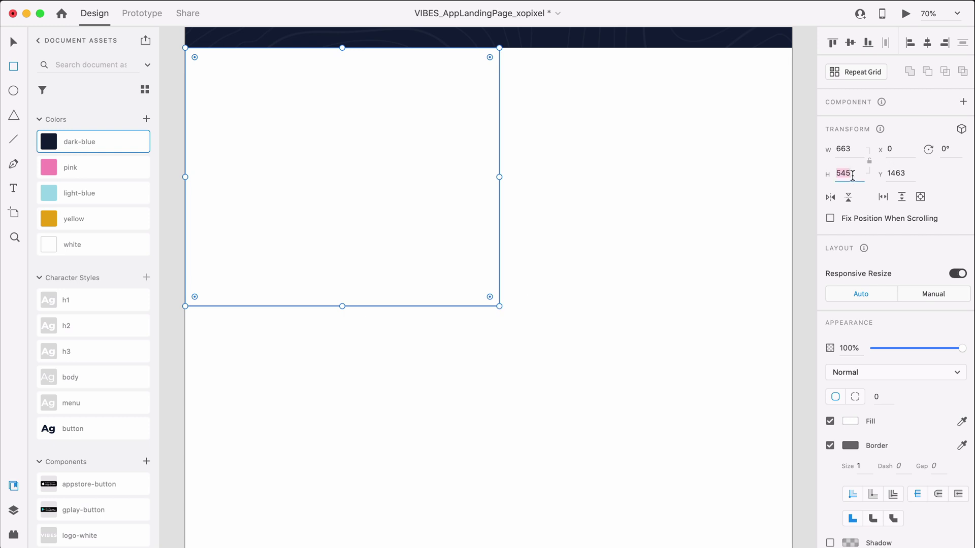
text(522)
key(Tab)
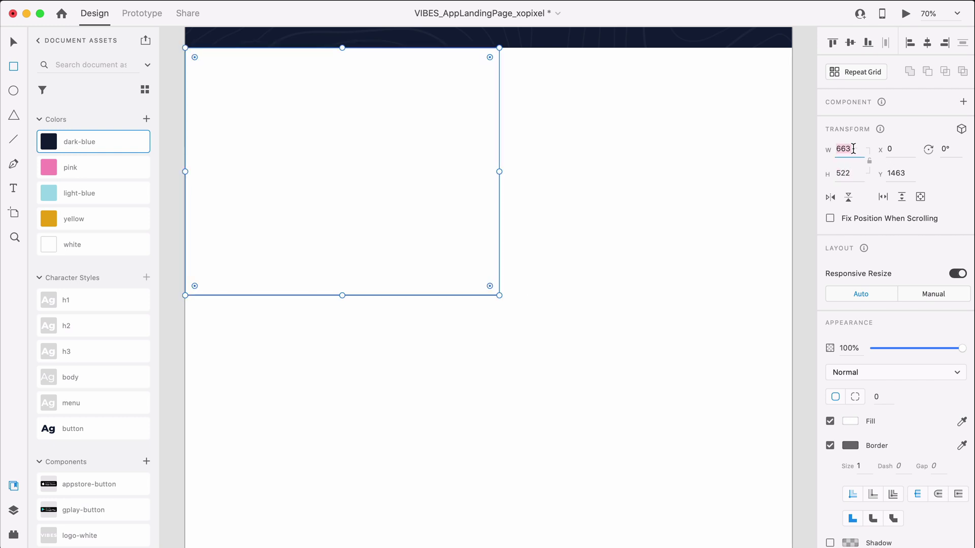
text(640)
key(Return)
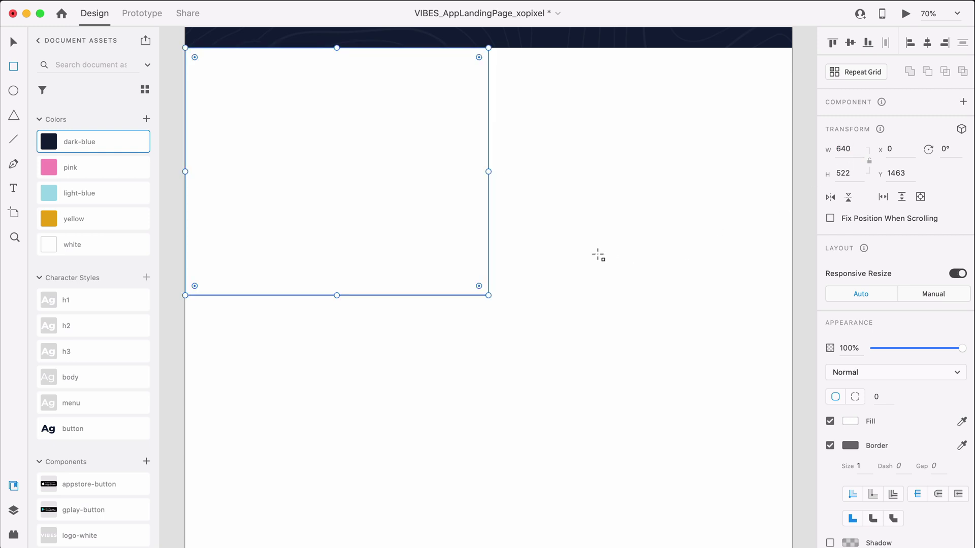
Fill the new rectangle with dark-blue and remove its border.
key(v)
click(113, 132)
click(830, 445)
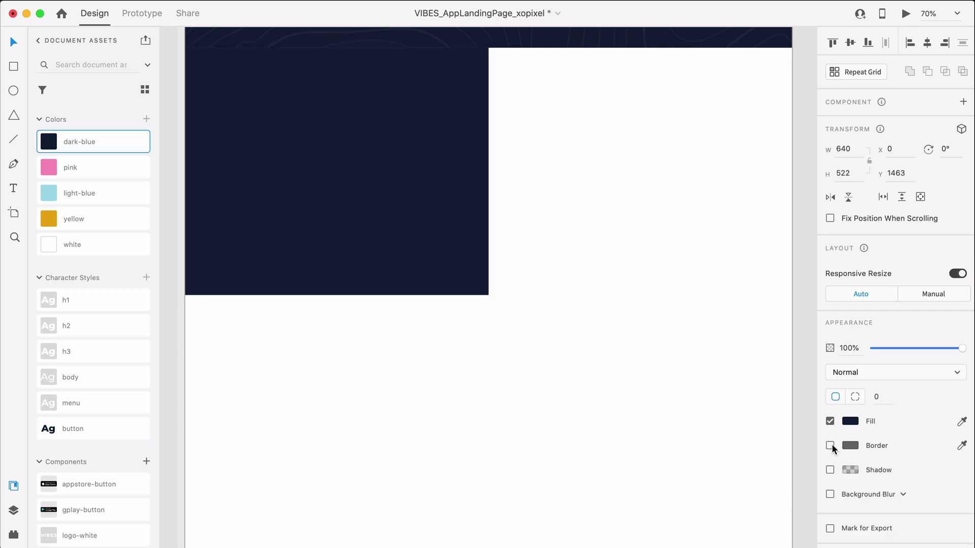
click(550, 292)
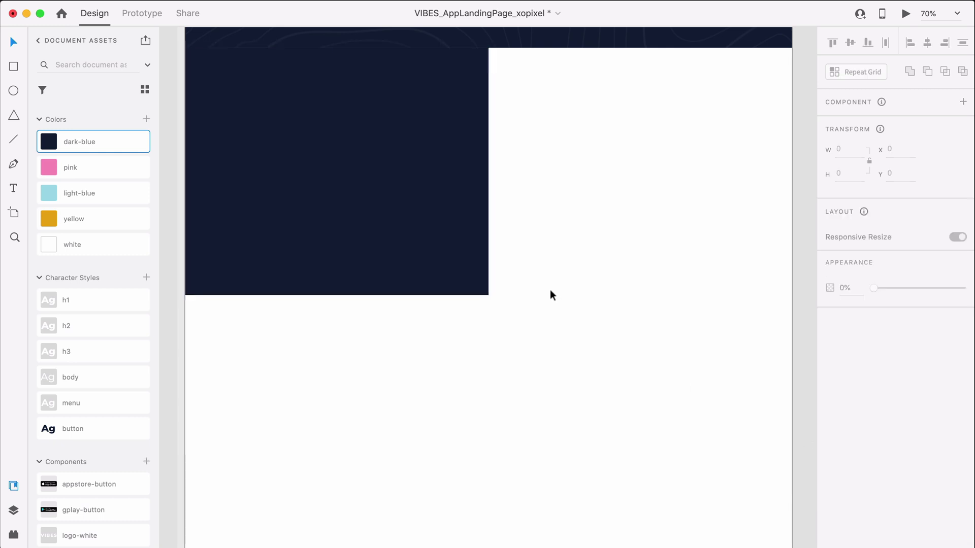
Duplicate the dark-blue rectangle into the artboard's right half at X 640 and fill the copy with light-blue.
click(409, 252)
drag(409, 252, 686, 257)
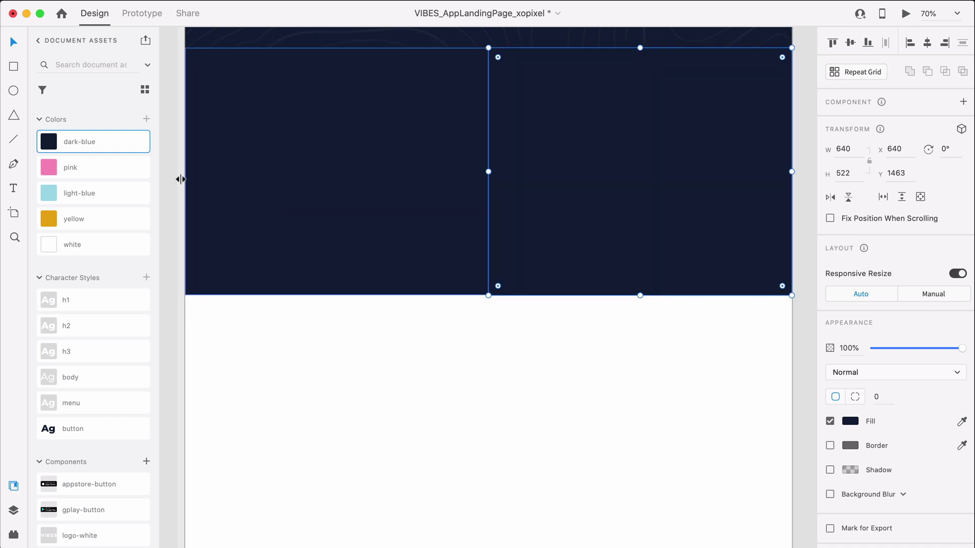
click(147, 192)
click(419, 404)
Show the layout grid and add the heading text "Make new friends" on the dark-blue rectangle.
key(shift+super+apostrophe)
key(t)
click(232, 122)
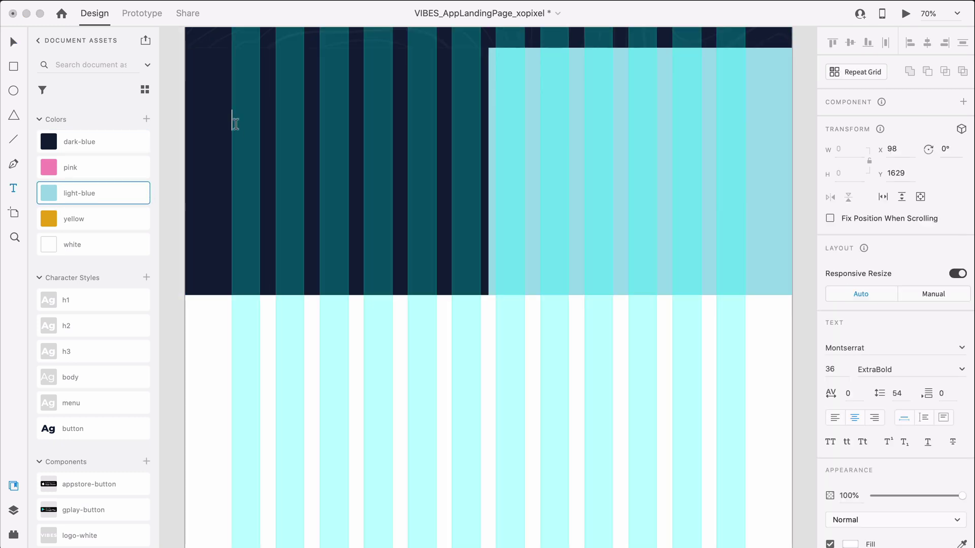
text(Make new friends)
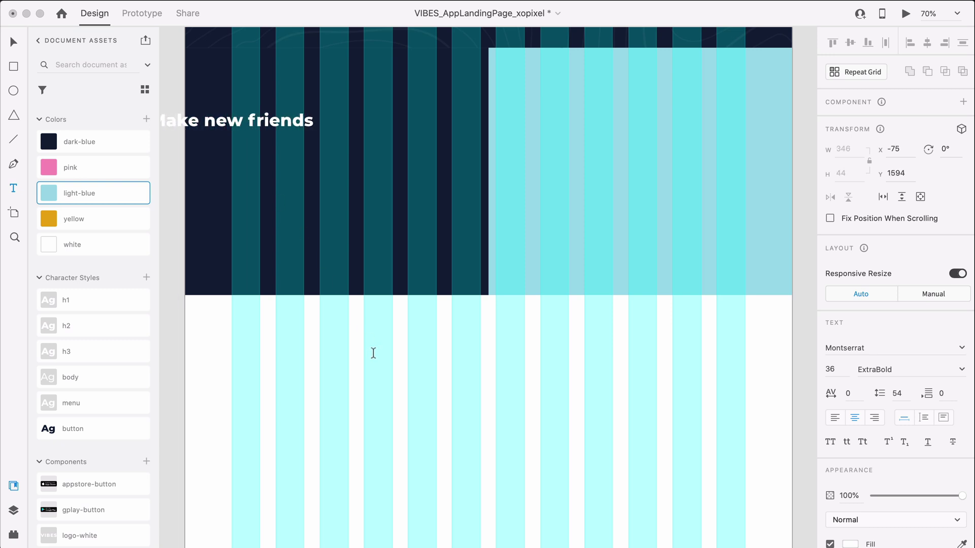
click(14, 44)
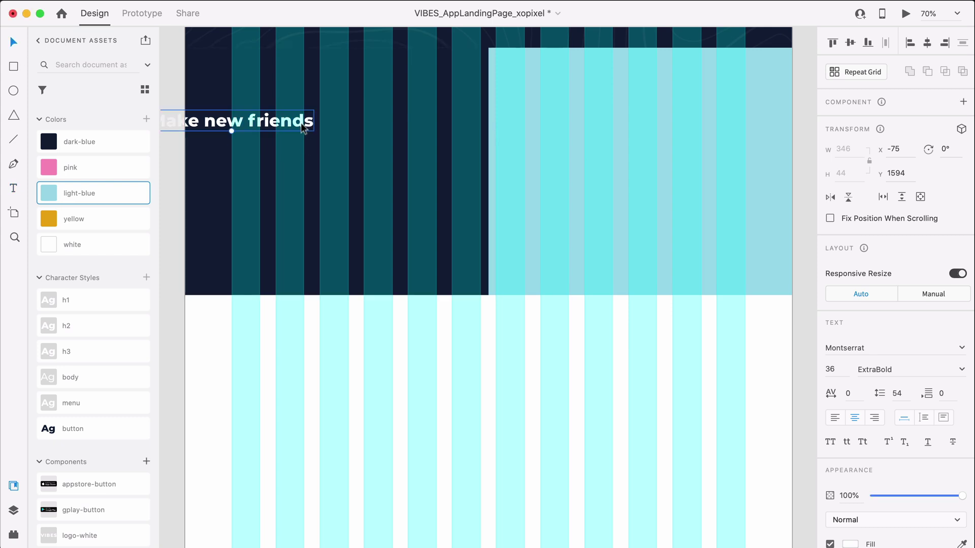
Apply the h3 character style to the "Make new friends" heading and position it at about X 128, Y 1636.
drag(302, 124, 388, 137)
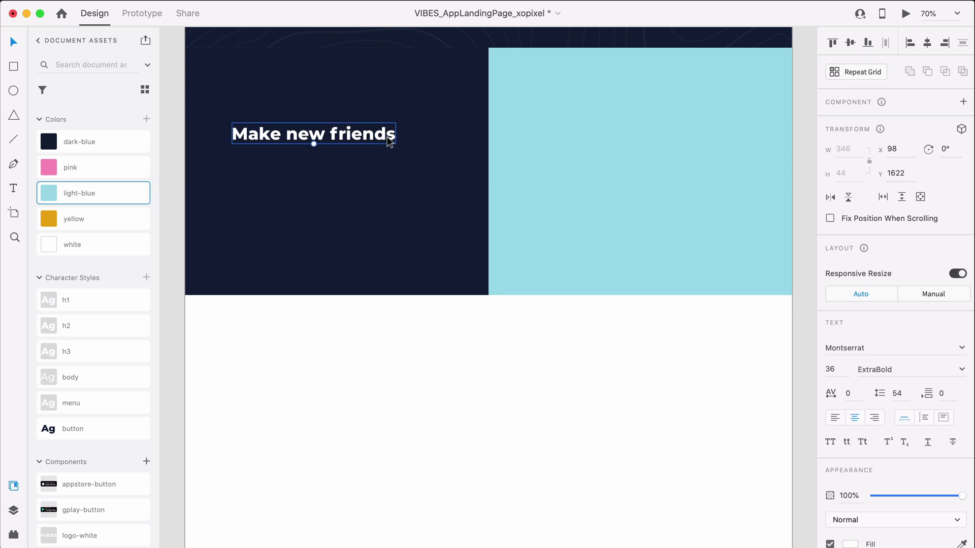
click(136, 359)
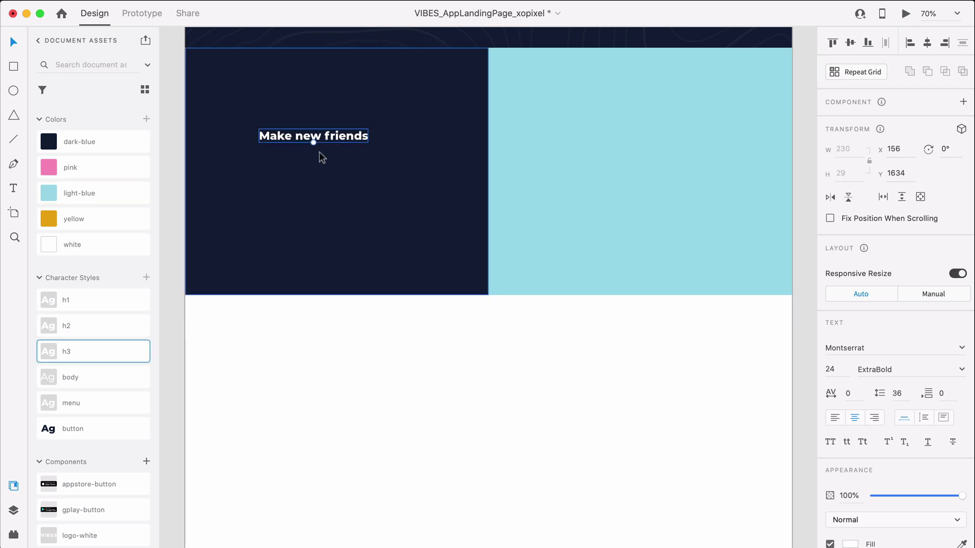
drag(313, 139, 300, 141)
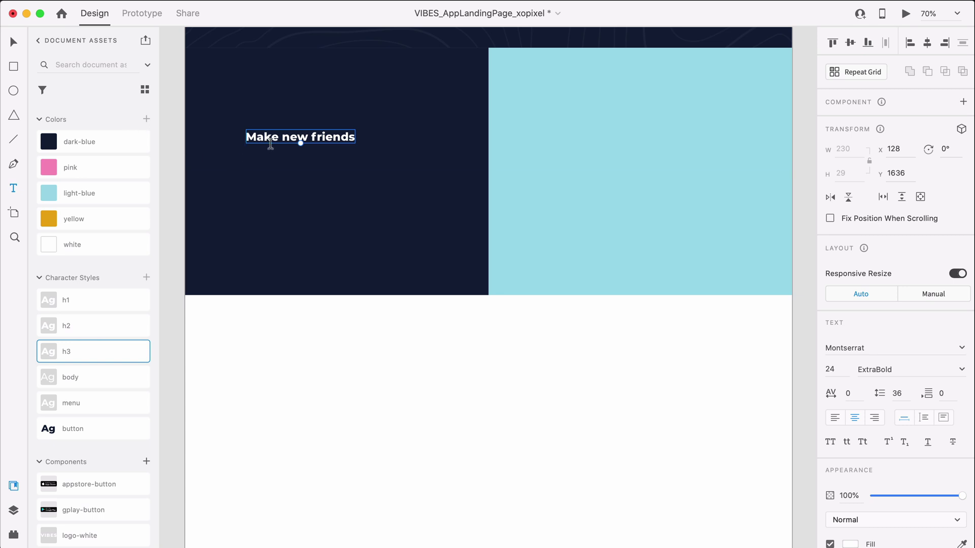
Add a text area about 433 wide below the heading on the layout grid, paste the lorem ipsum paragraph and apply the body style.
key(super+shift+apostrophe)
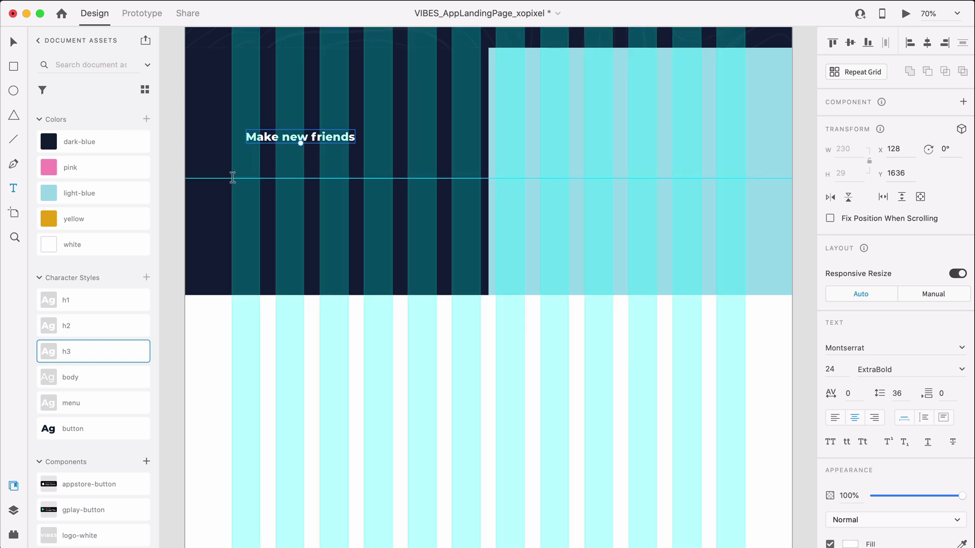
drag(233, 177, 438, 206)
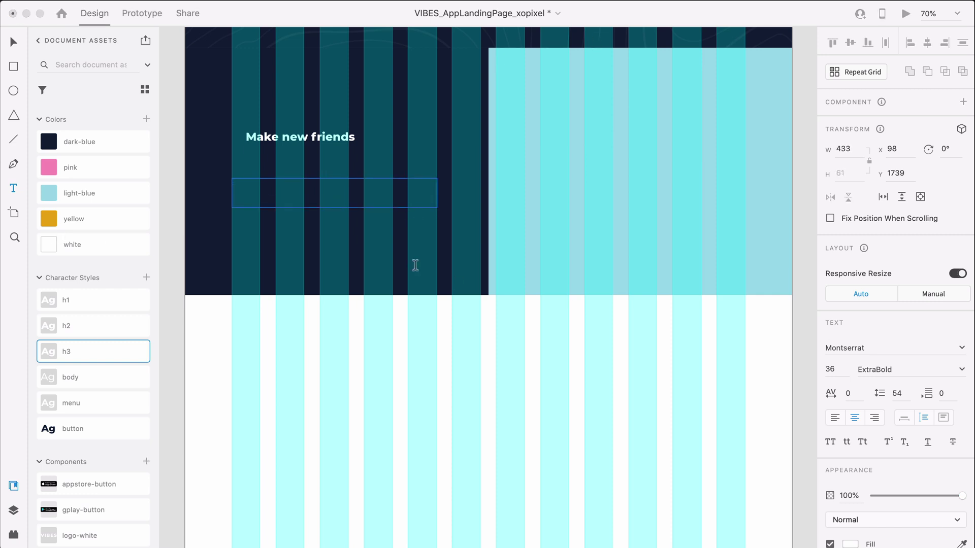
key(super+v)
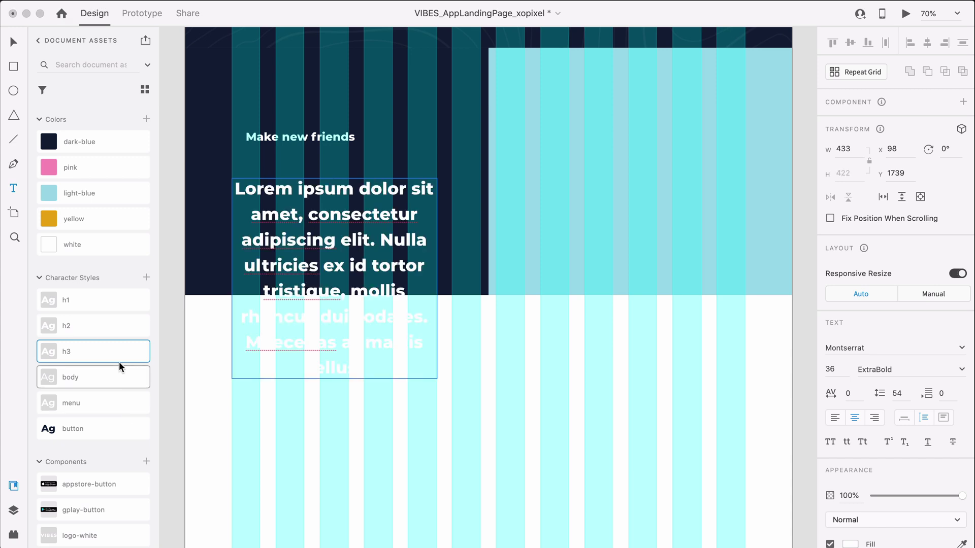
key(Escape)
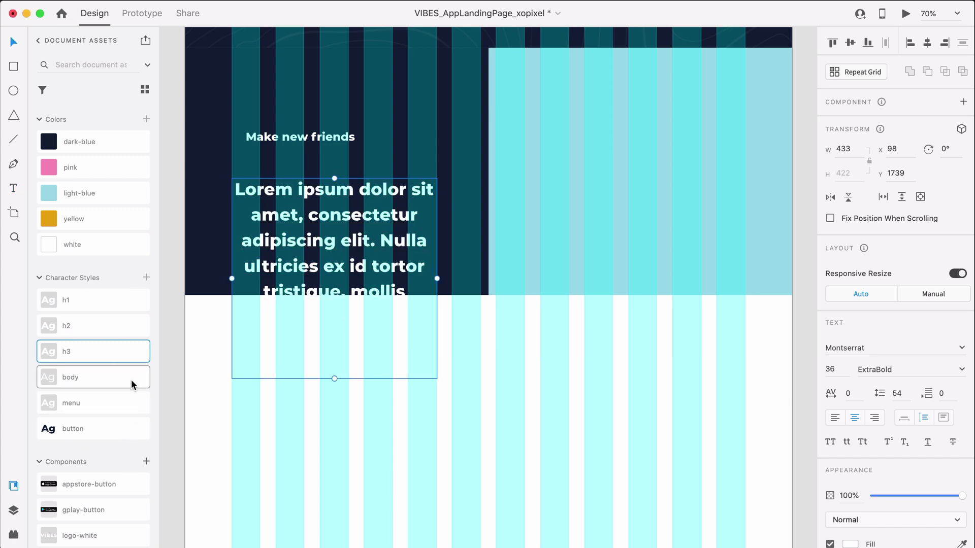
click(134, 381)
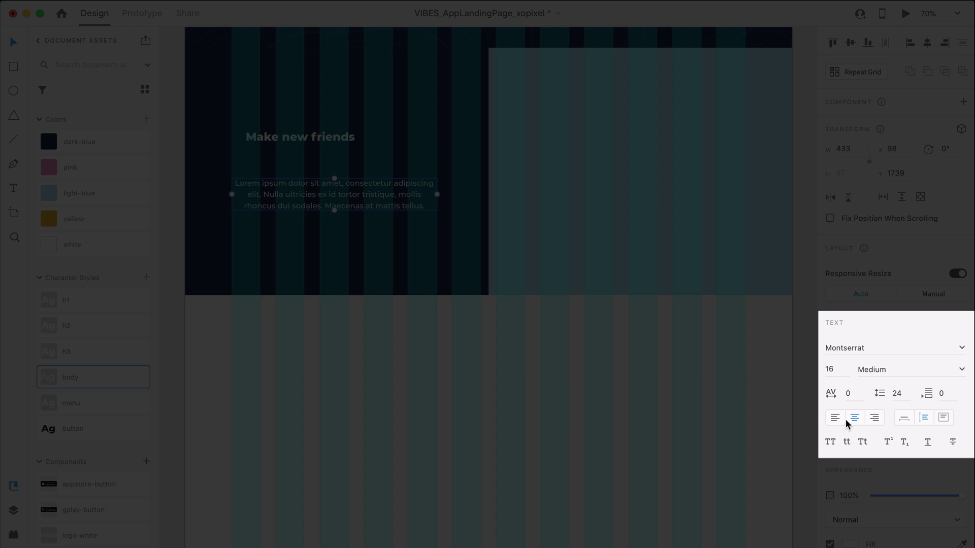
Left-align the lorem ipsum paragraph, move it closer to the "Make new friends" heading, and align the heading with its edge at X 98.
click(837, 418)
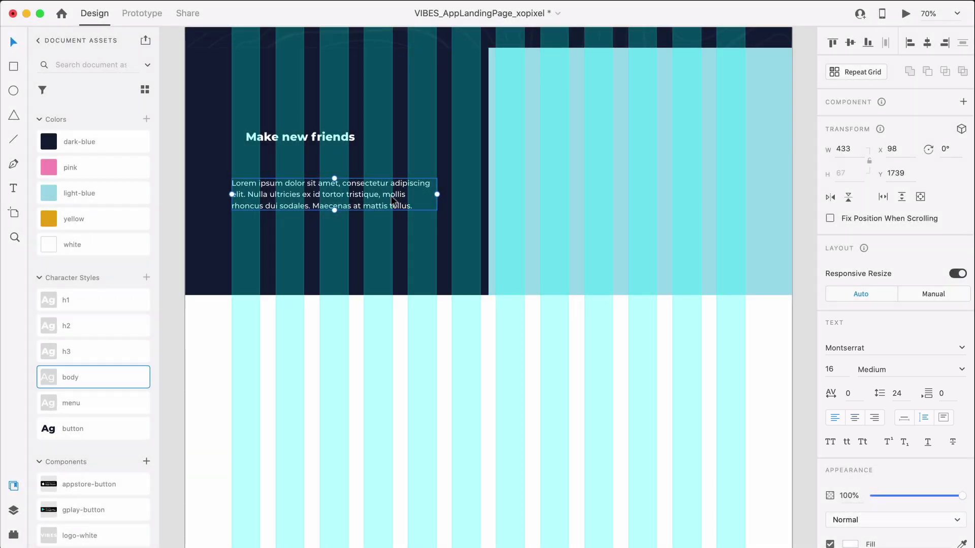
drag(391, 196, 392, 177)
click(346, 136)
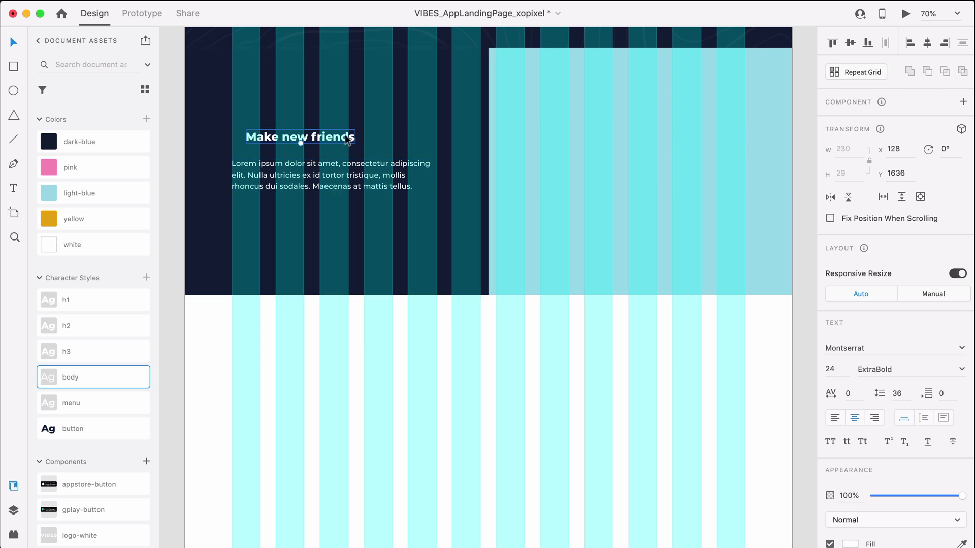
drag(345, 134, 335, 140)
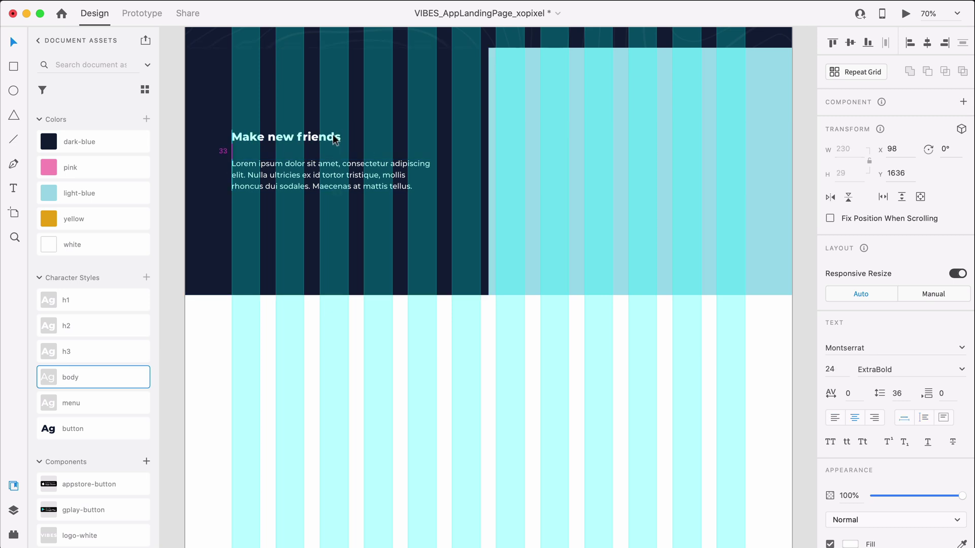
drag(334, 137, 333, 135)
Move the "Make new friends" heading and its paragraph together down to Y 1660 on the dark-blue rectangle.
scroll(332, 136, up, 5)
shift+click(328, 216)
drag(328, 217, 328, 237)
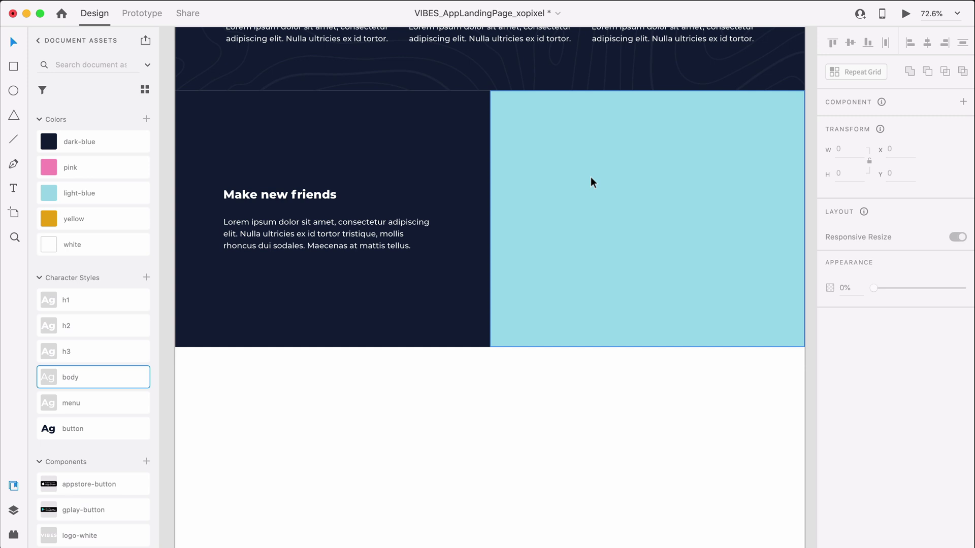
Draw a circle on the light-blue rectangle and set its size to 296 by 296.
key(e)
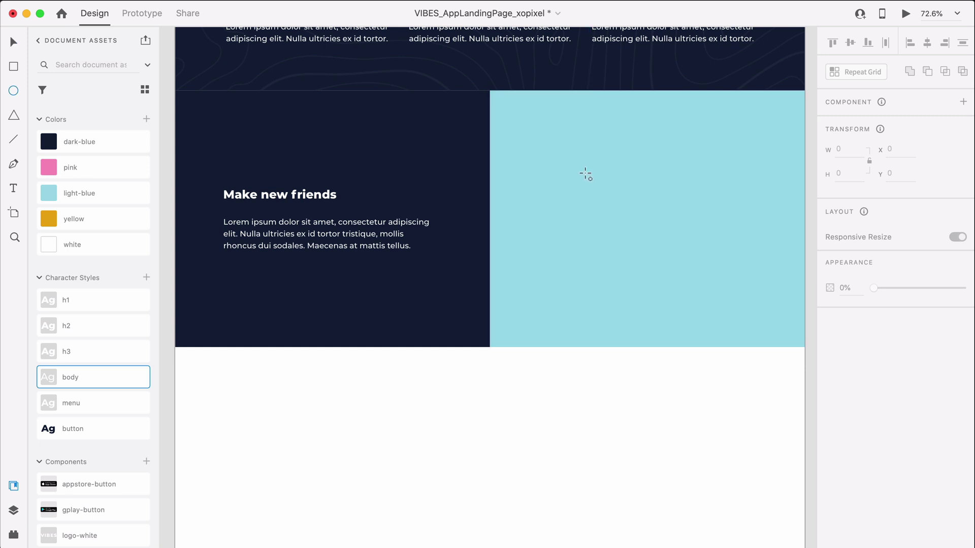
mouse_move(584, 172)
mouse_down()
mouse_move(661, 222)
mouse_move(664, 291)
mouse_move(731, 331)
mouse_up()
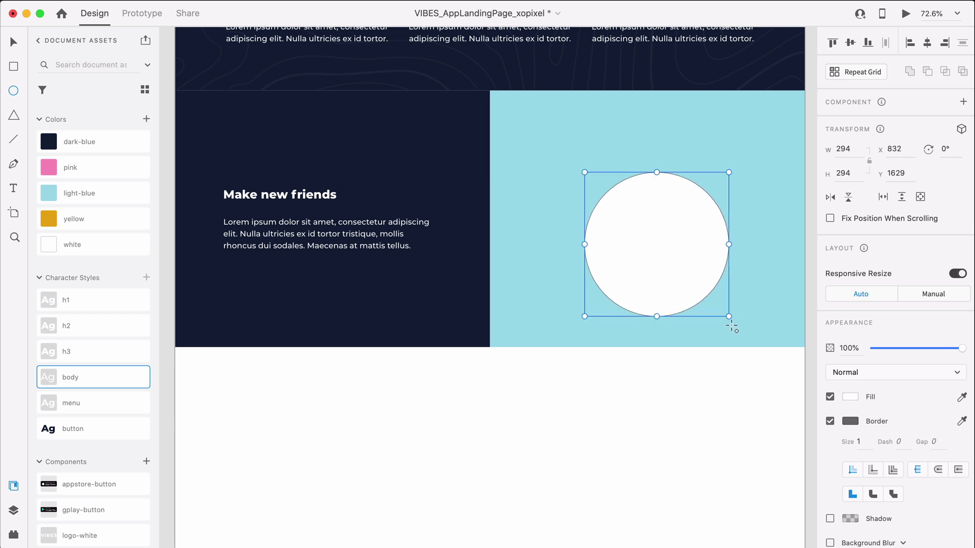
click(859, 149)
text(296)
key(Return)
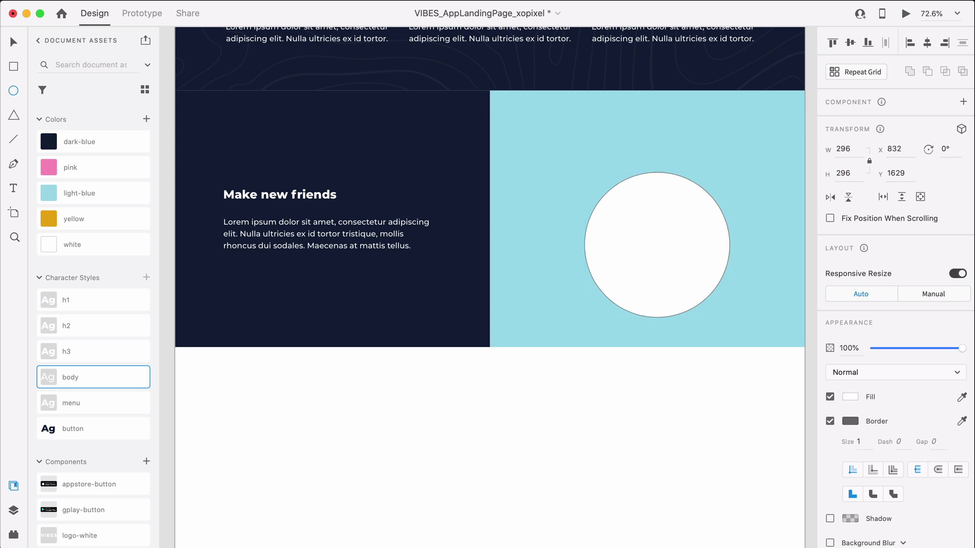
Centre the circle in the light-blue rectangle at X 812, Y 1576 and remove its border.
click(666, 258)
drag(656, 264, 647, 234)
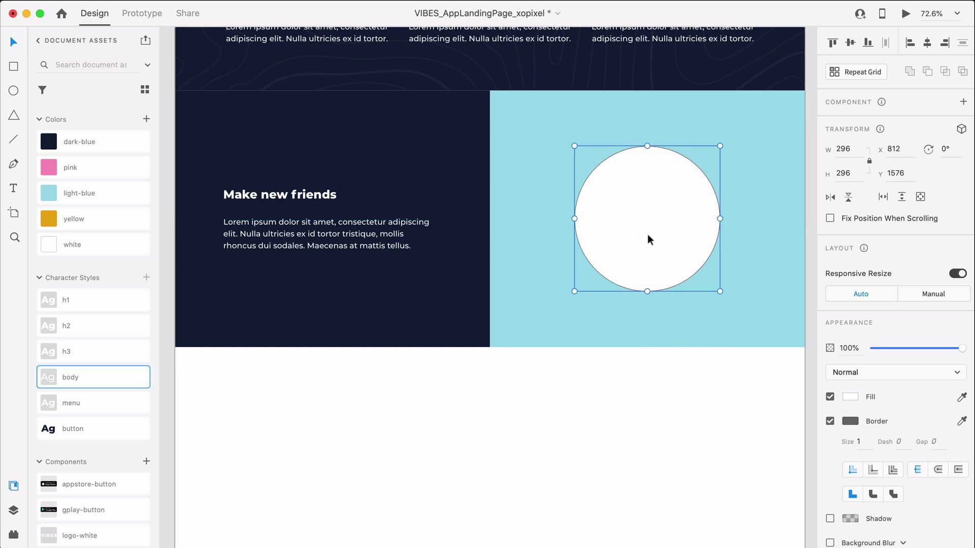
click(830, 422)
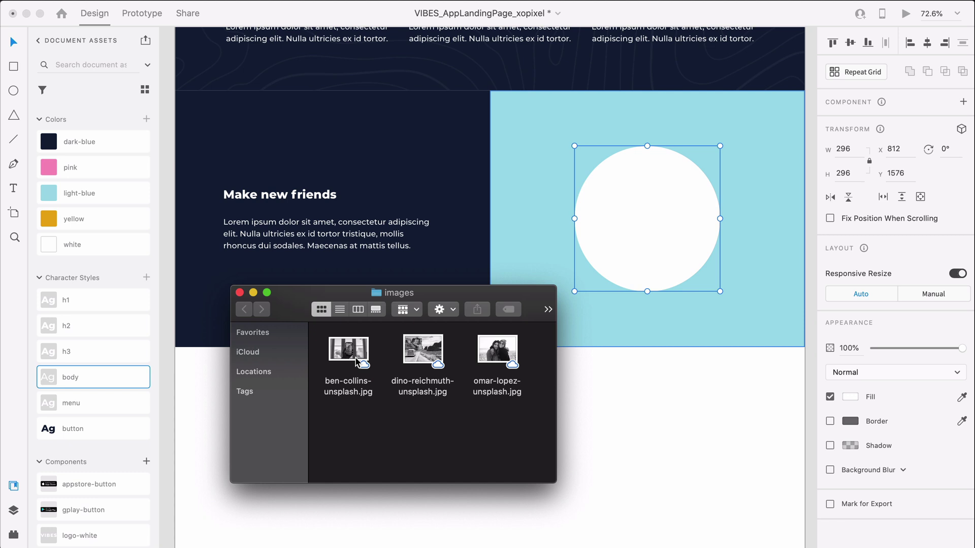
Fill the circle with ben-collins-unsplash.jpg and tint it with a light-blue circle on top using the Soft Light blend mode.
drag(357, 363, 628, 224)
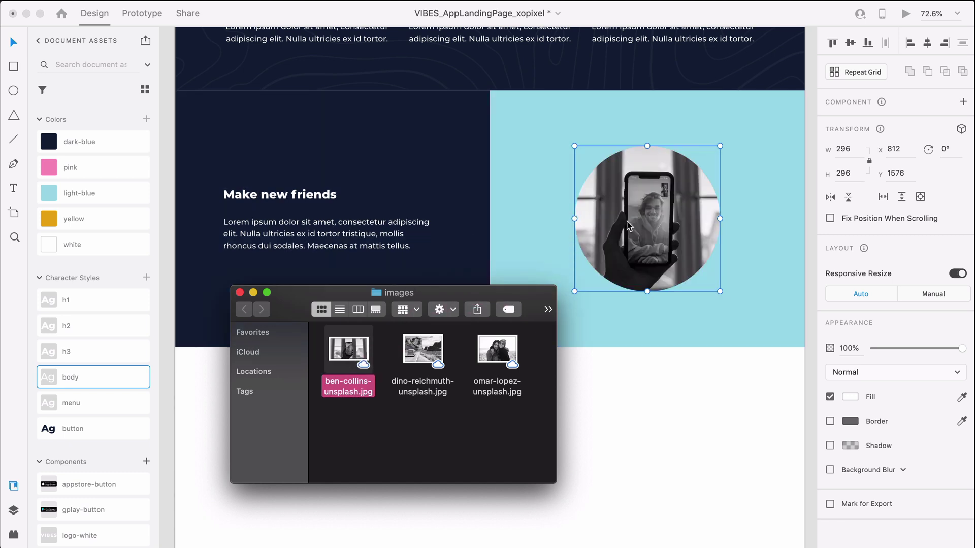
click(254, 293)
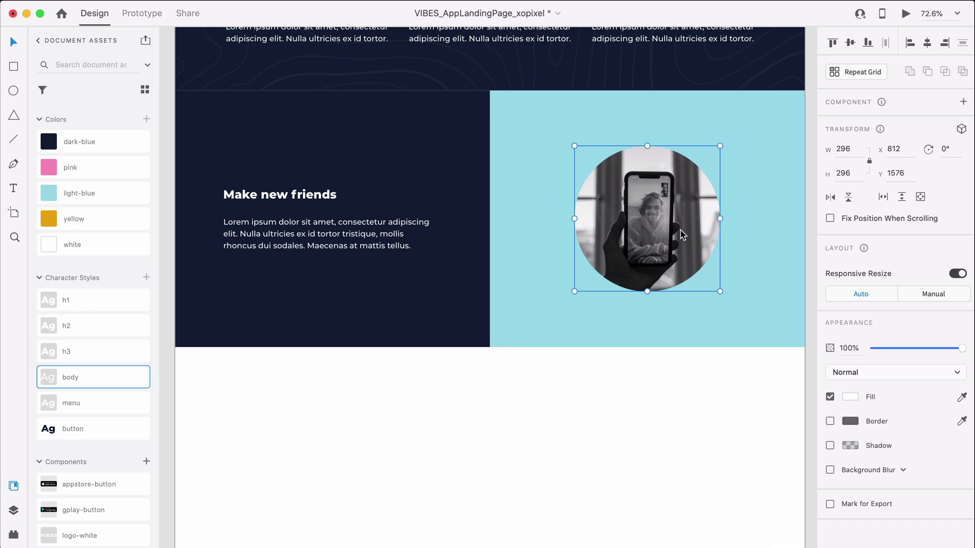
click(144, 194)
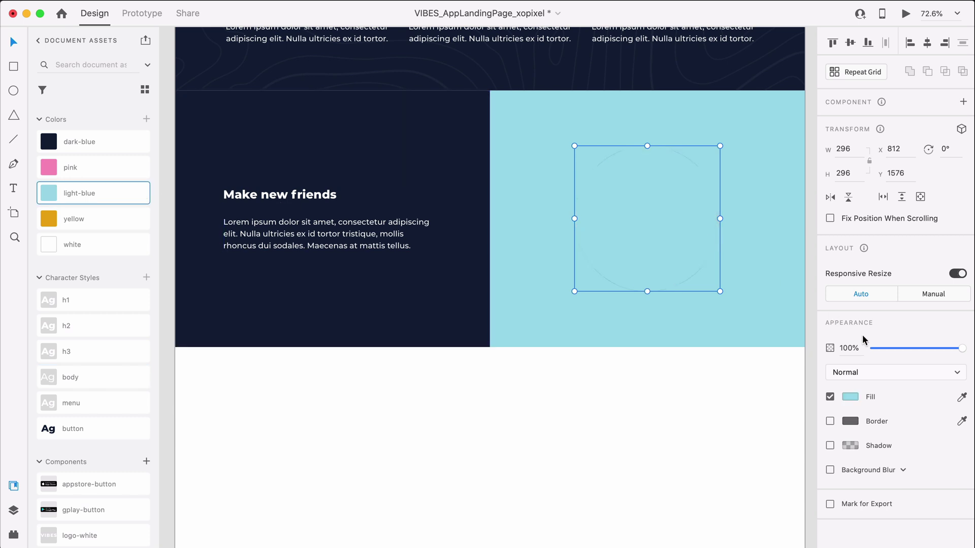
click(883, 372)
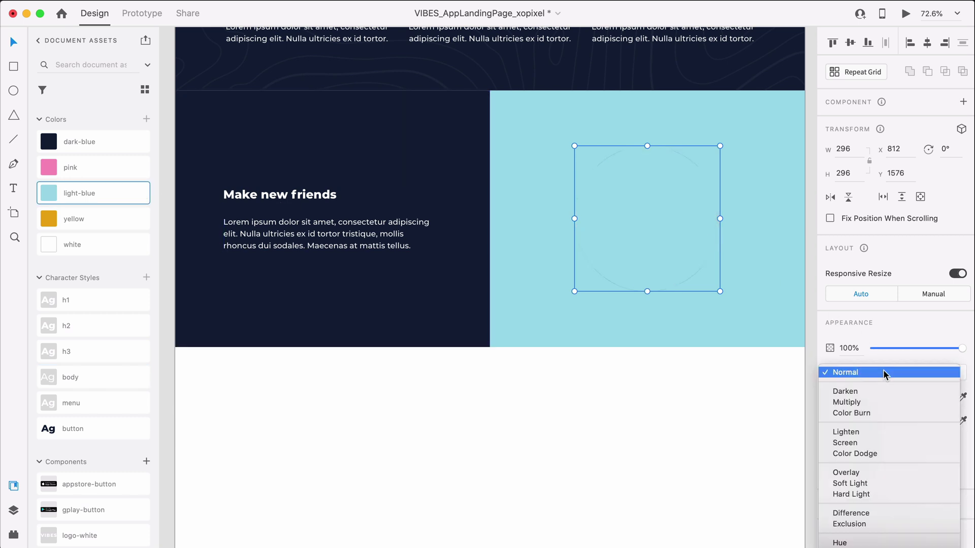
click(874, 483)
click(720, 427)
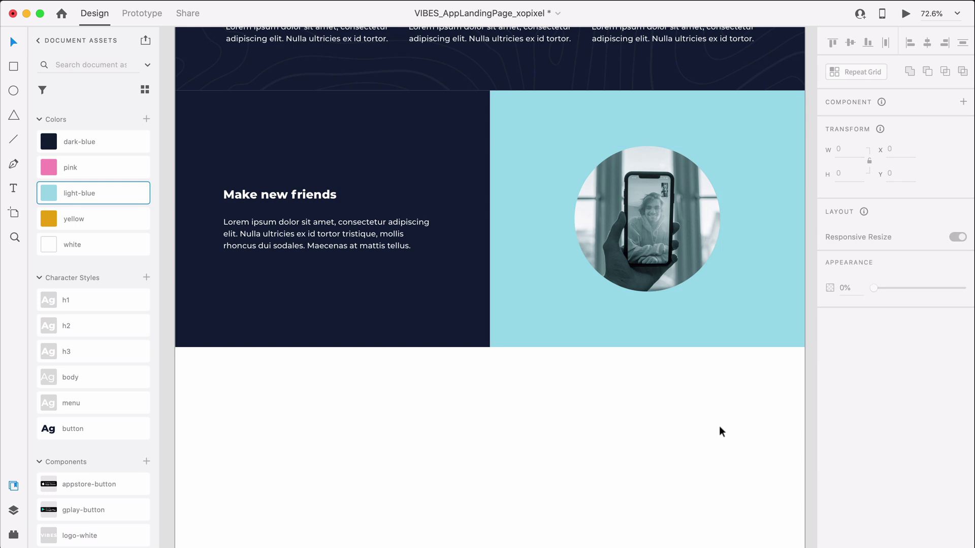
Duplicate the whole "Make new friends" row and place the copy directly below the original.
drag(755, 333, 256, 65)
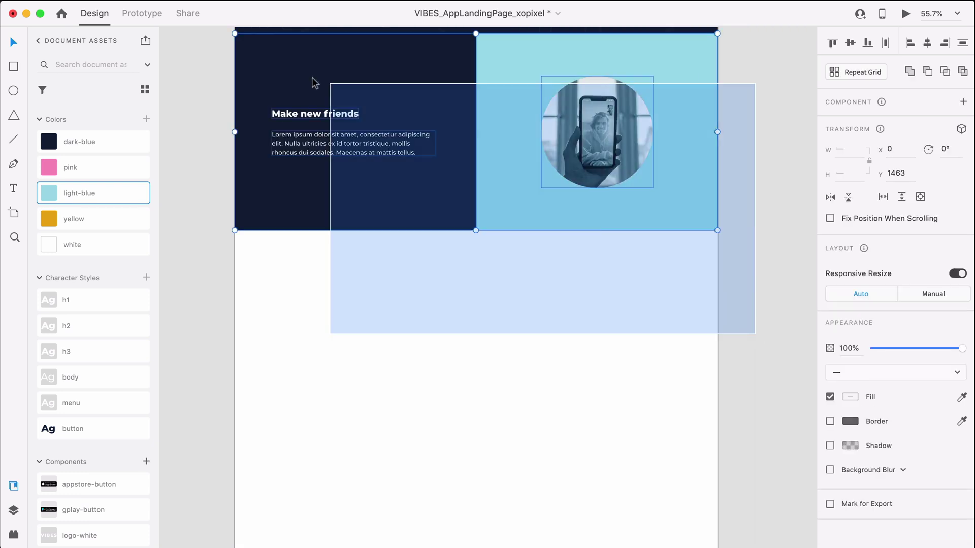
drag(383, 62, 348, 259)
click(488, 461)
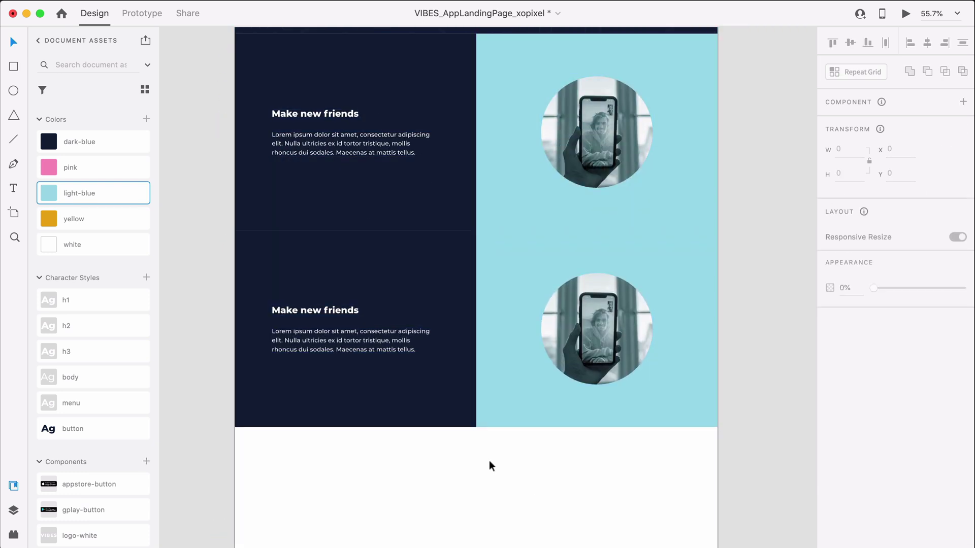
Swap the two halves of the copied row, placing the light-blue photo block at X 0 and the dark-blue text block beside it.
drag(489, 461, 357, 424)
drag(337, 282, 538, 428)
click(570, 307)
drag(571, 312, 330, 311)
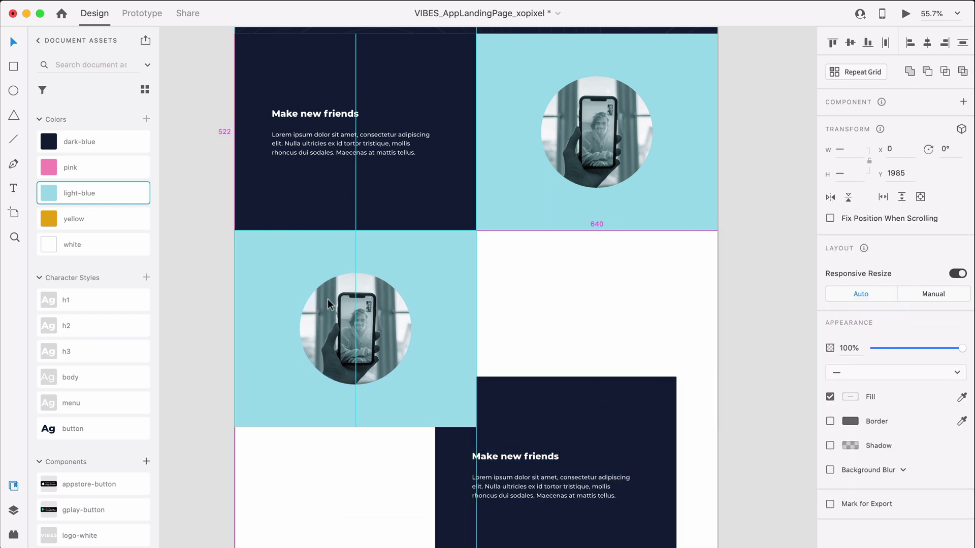
click(537, 515)
drag(537, 516, 577, 369)
click(526, 489)
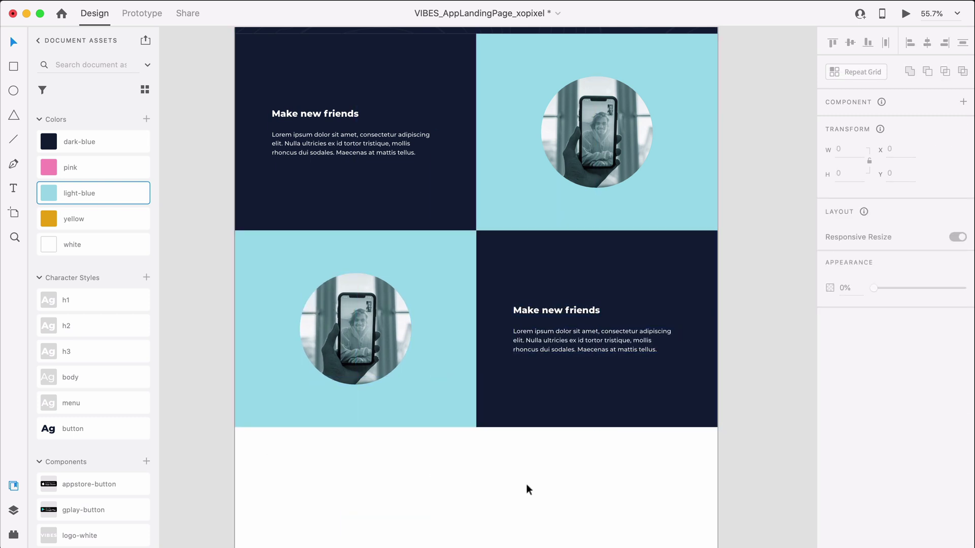
Change the heading of the second row's dark-blue block to "Any location".
scroll(526, 483, down, 2)
double_click(540, 279)
text(Any Location)
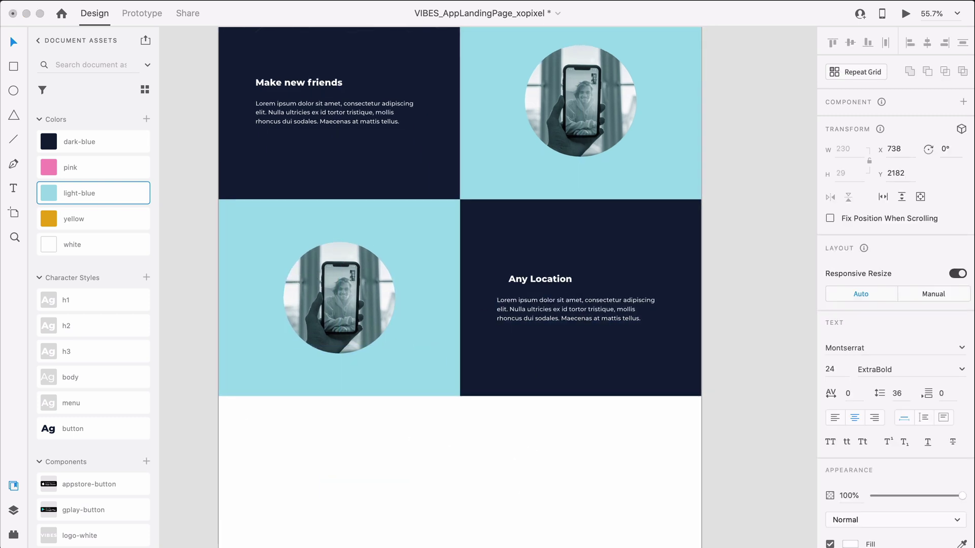
key(Escape)
click(547, 449)
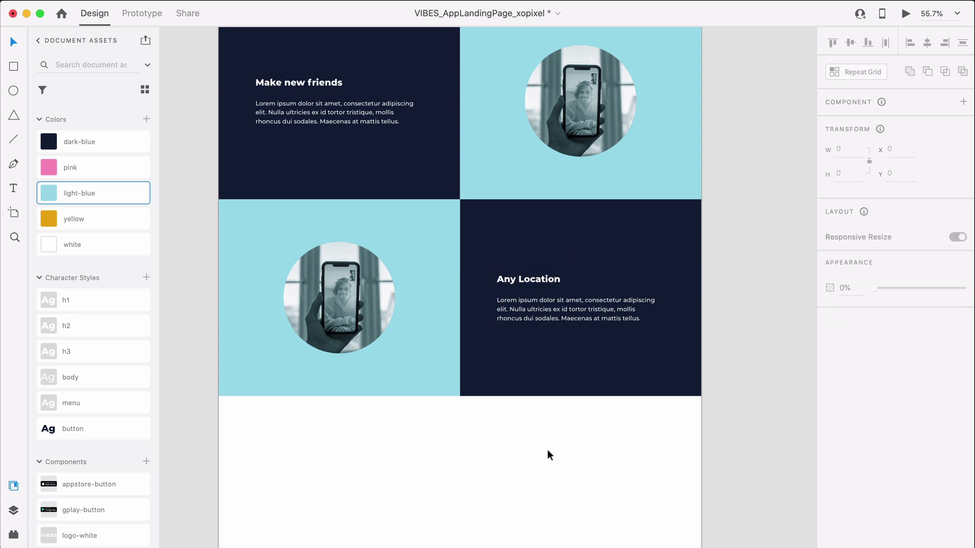
double_click(536, 279)
click(525, 279)
key(BackSpace)
text(l)
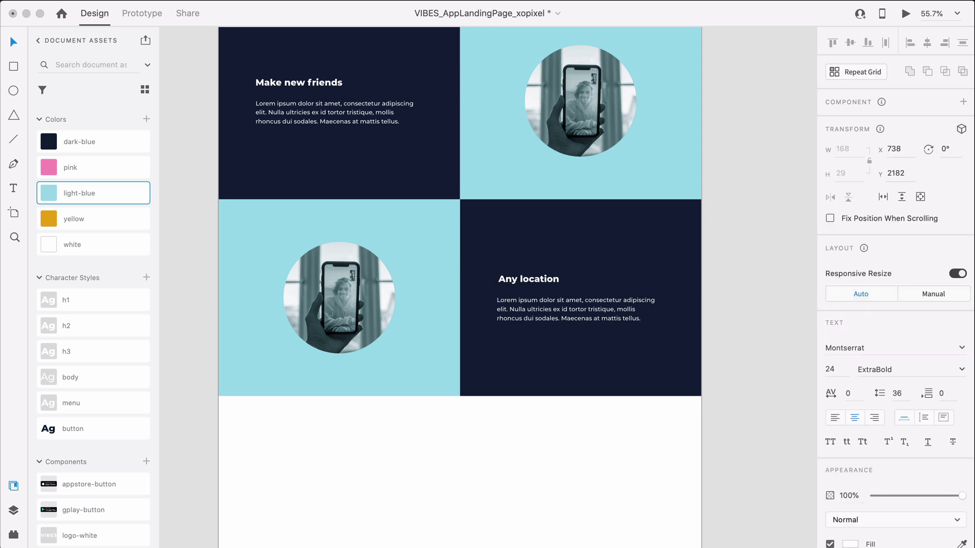
double_click(599, 466)
Fill the second row's light-blue rectangle with the yellow document color.
scroll(254, 233, up, 2)
click(254, 233)
click(94, 219)
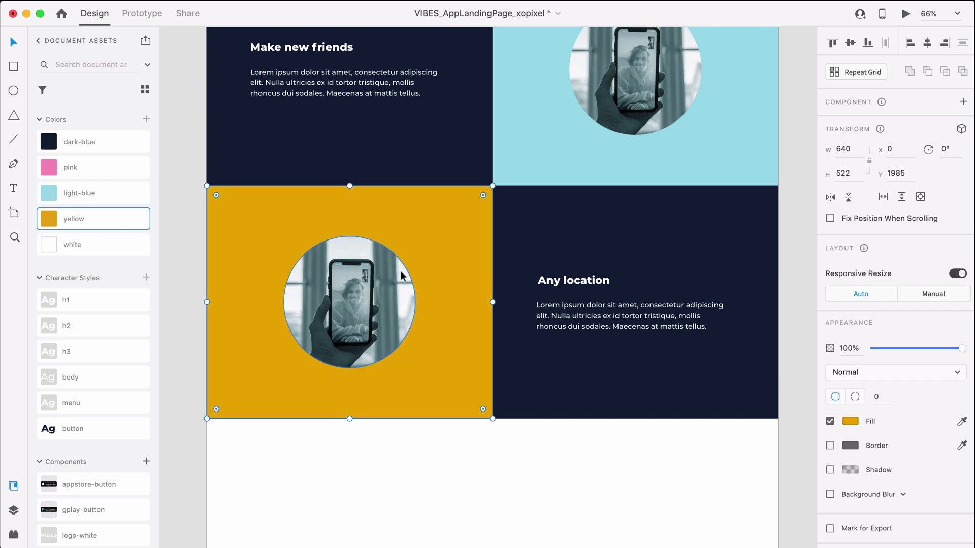
Replace the second row's circle photo with dino-reichmuth-unsplash.jpg and recolor its Soft Light overlay circle yellow.
click(404, 277)
drag(348, 287, 376, 379)
click(828, 547)
drag(426, 438, 317, 308)
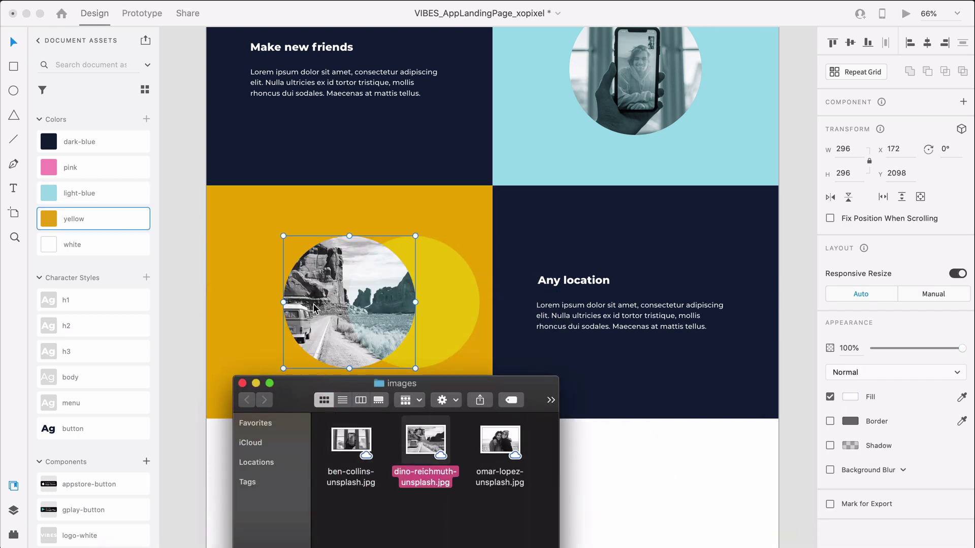
click(445, 303)
click(445, 304)
click(128, 219)
drag(459, 289, 395, 289)
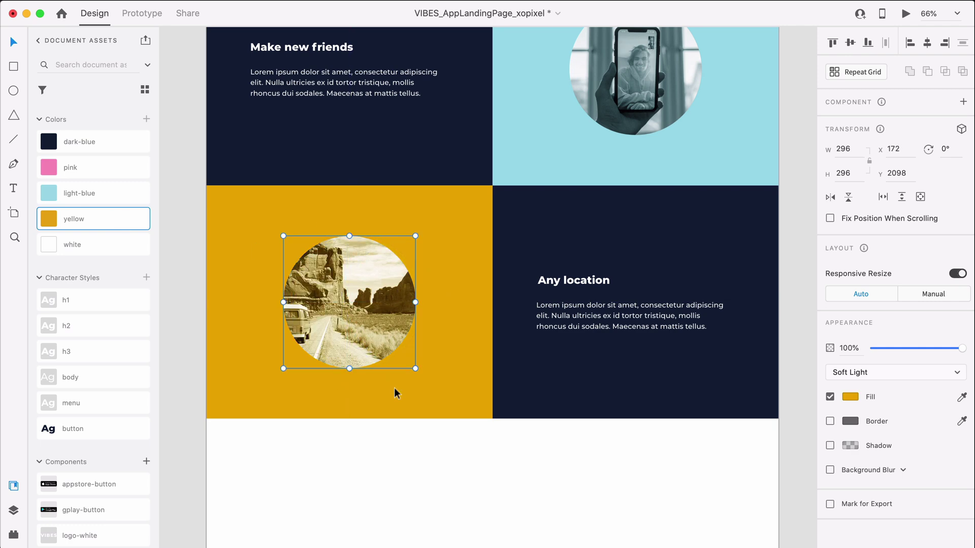
Duplicate the "Make new friends" row and place the copy directly below the yellow row.
click(393, 511)
scroll(393, 511, down, 3)
scroll(393, 511, down, 3)
drag(699, 181, 342, 65)
drag(486, 97, 440, 429)
scroll(439, 429, down, 3)
click(409, 452)
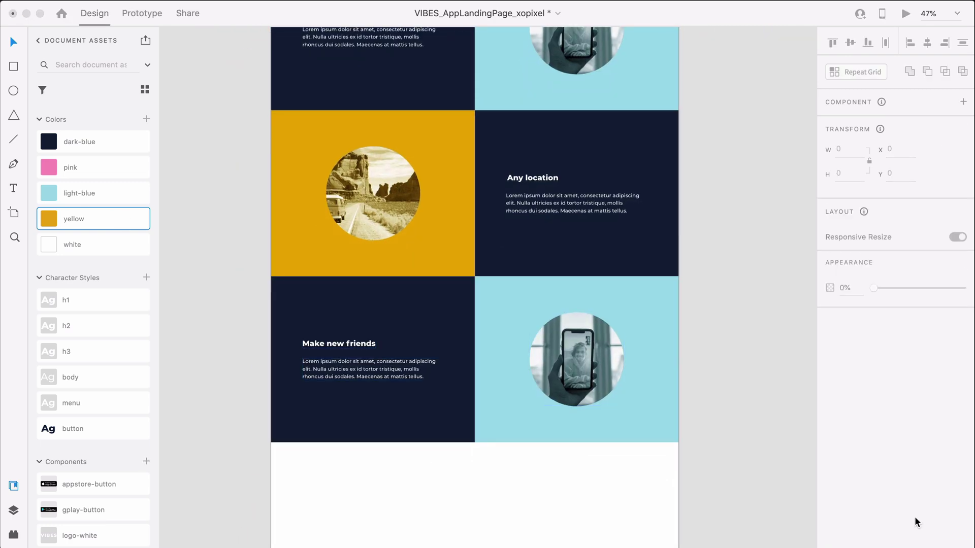
Change the third row's heading to "Good vibes only" and align it with the paragraph below.
click(372, 337)
double_click(371, 343)
text(COOL)
key(BackSpace)
key(BackSpace)
key(BackSpace)
key(BackSpace)
text(Good )
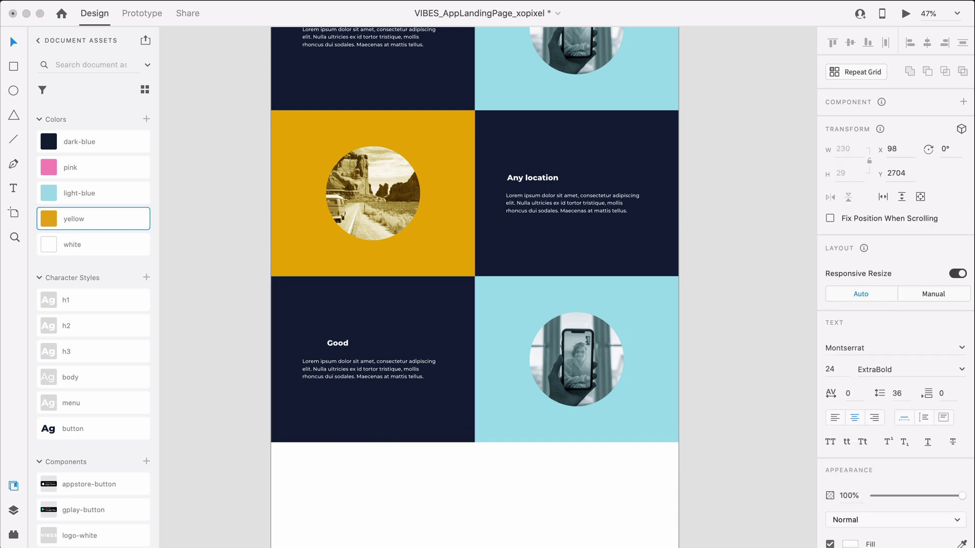
text(Vib)
key(BackSpace)
key(BackSpace)
key(BackSpace)
key(BackSpace)
key(BackSpace)
key(BackSpace)
key(BackSpace)
key(BackSpace)
text(Good vibes only)
key(Escape)
drag(362, 343, 358, 345)
click(468, 460)
Recolor the third row's light-blue rectangle and circle overlay pink, and replace the circle photo with omar-lopez-unsplash.jpg.
click(500, 418)
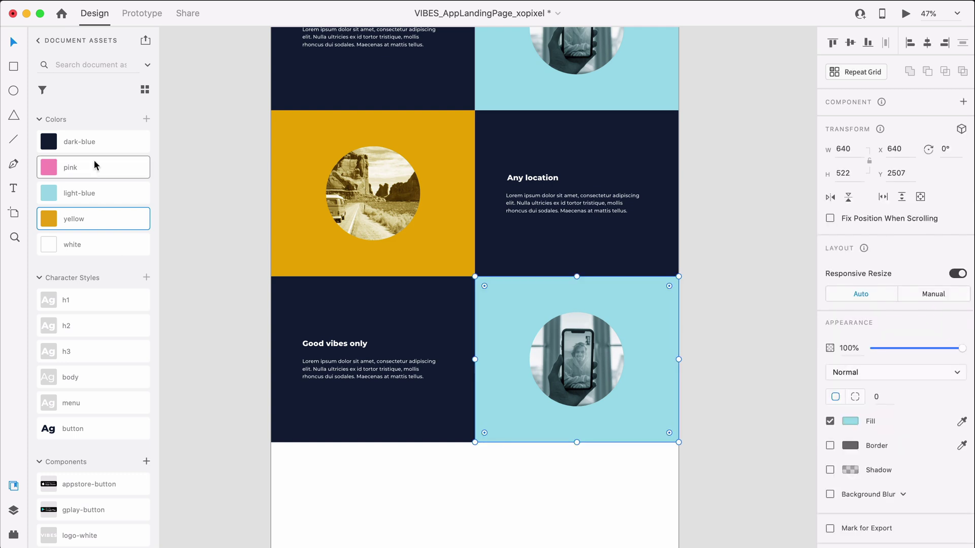
click(95, 167)
drag(576, 359, 624, 359)
key(super+Tab)
drag(433, 388, 349, 309)
drag(411, 365, 553, 358)
click(610, 391)
click(610, 389)
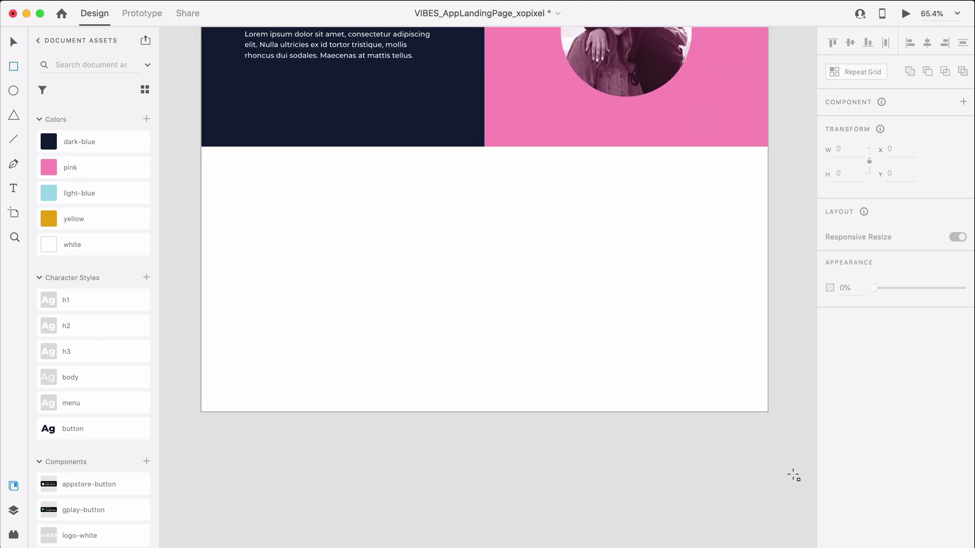
Draw a 1280 by 400 rectangle directly below the third row at Y 3029, fill it dark-blue and remove its border.
mouse_move(207, 150)
mouse_down()
mouse_move(461, 257)
mouse_move(761, 290)
mouse_move(768, 323)
mouse_up()
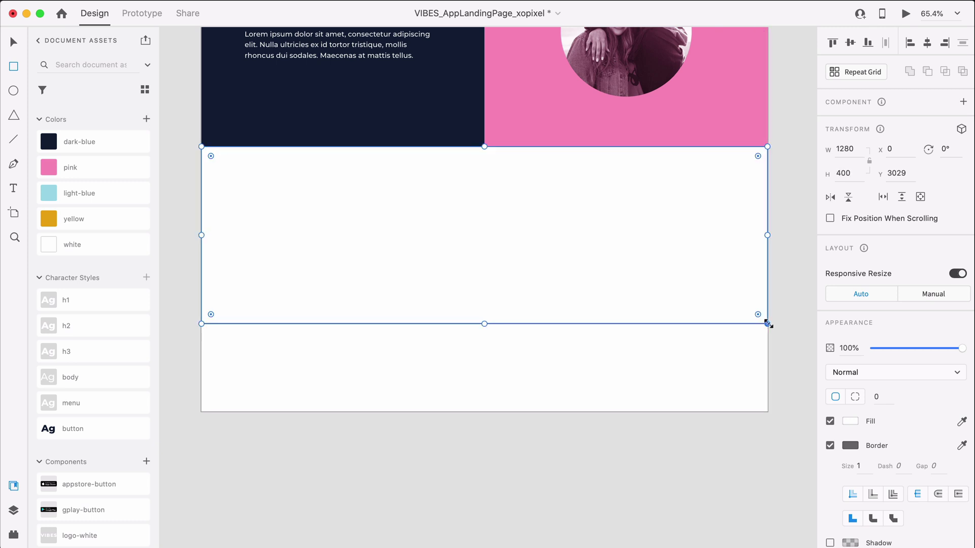
click(105, 139)
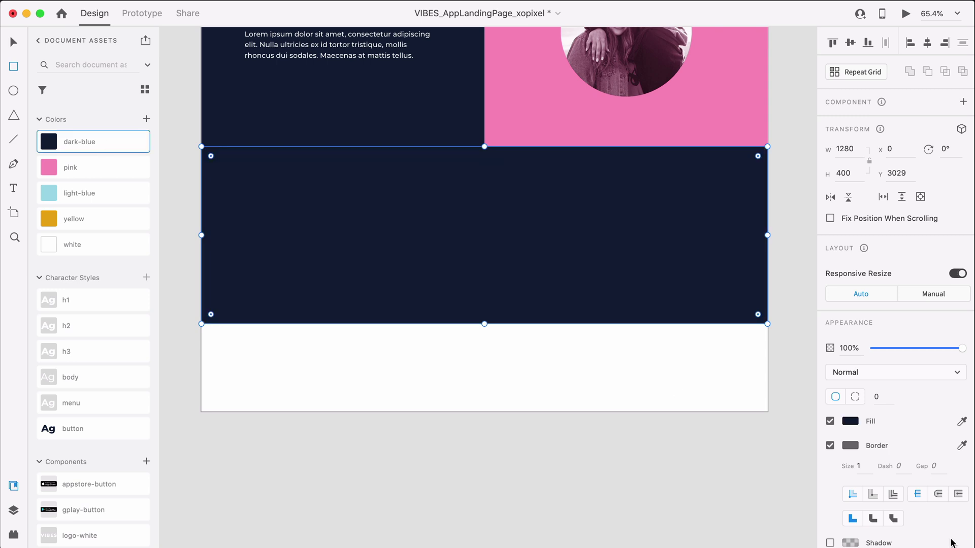
click(829, 446)
key(v)
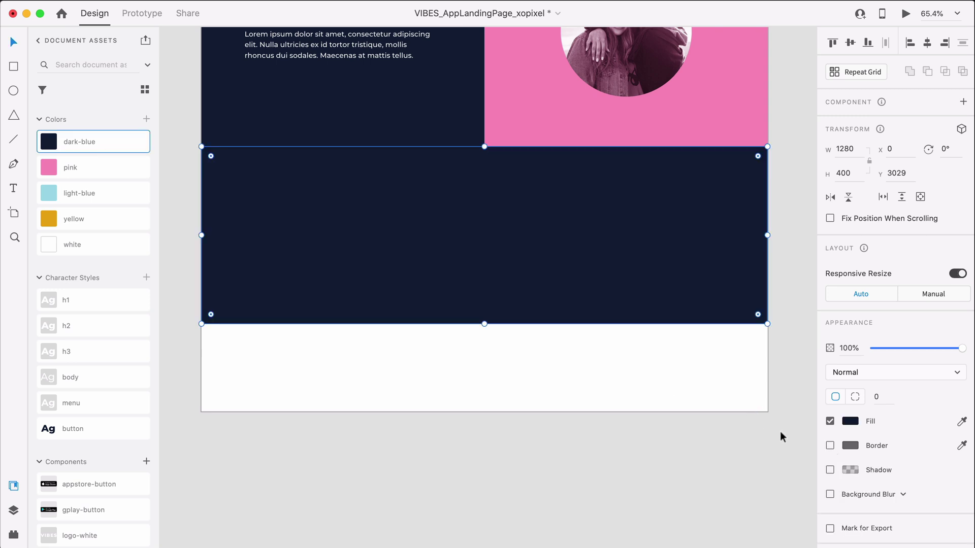
click(781, 432)
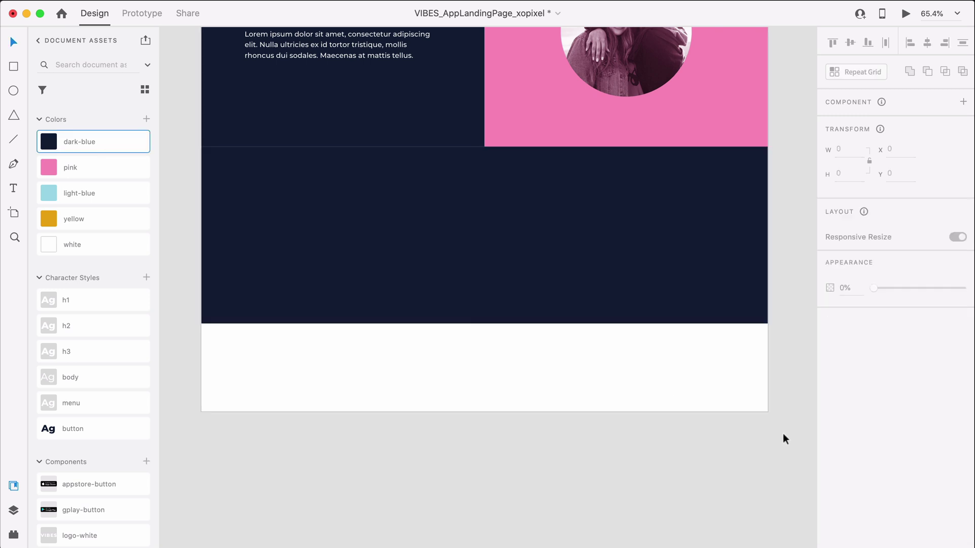
Add the heading text "Join the Community." on the new dark-blue rectangle and apply the h2 character style.
click(432, 216)
text(Join)
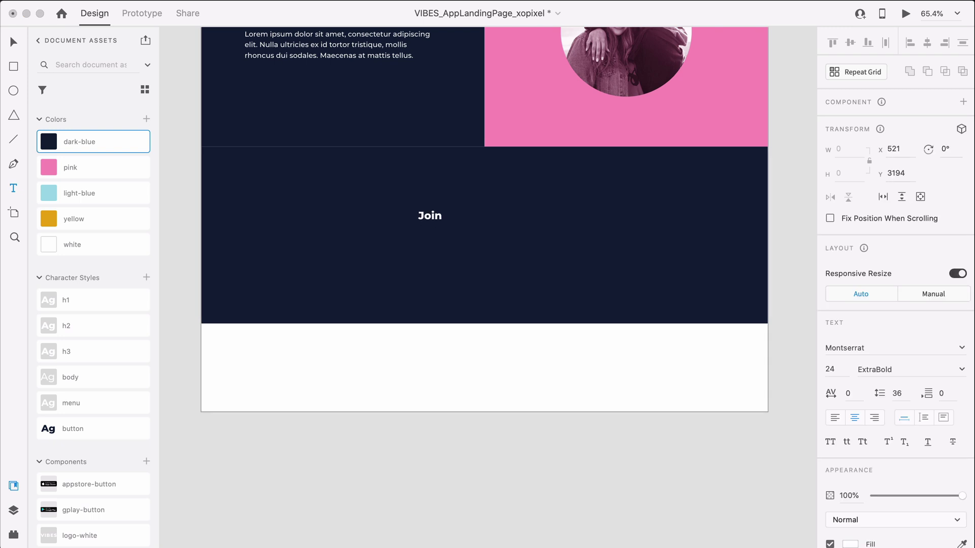
text( the Community.)
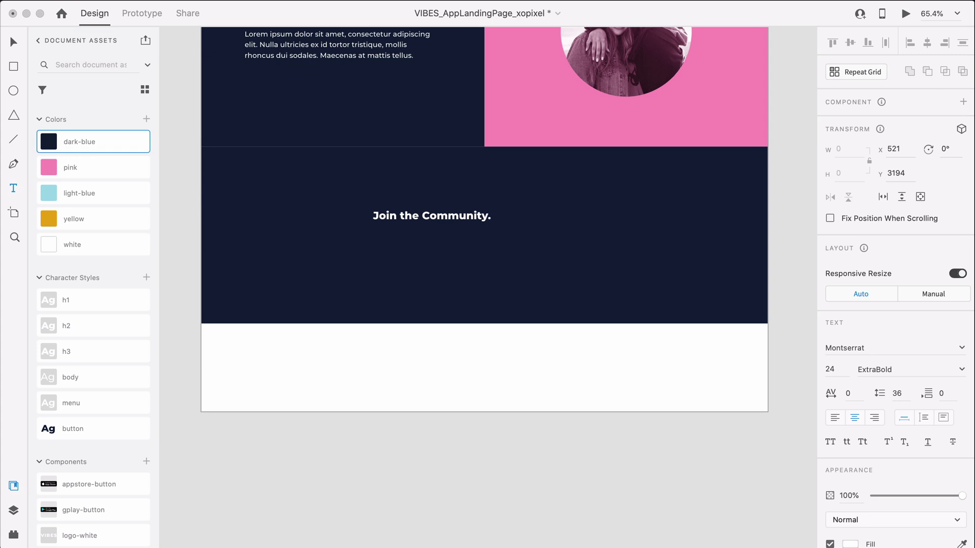
key(Escape)
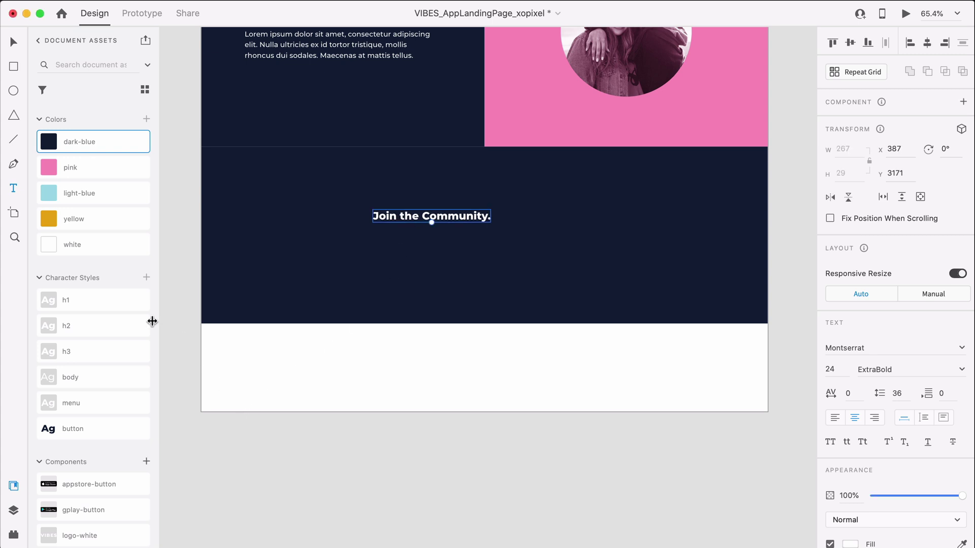
click(121, 325)
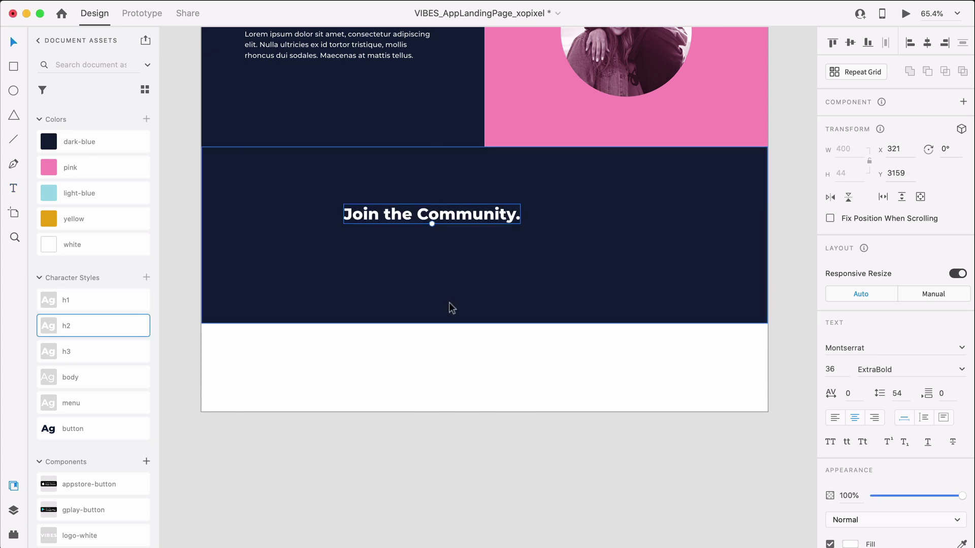
Show the layout grid and center the "Join the Community." heading horizontally on the dark-blue rectangle at Y 3129.
key(super+shift+apostrophe)
drag(495, 221, 546, 206)
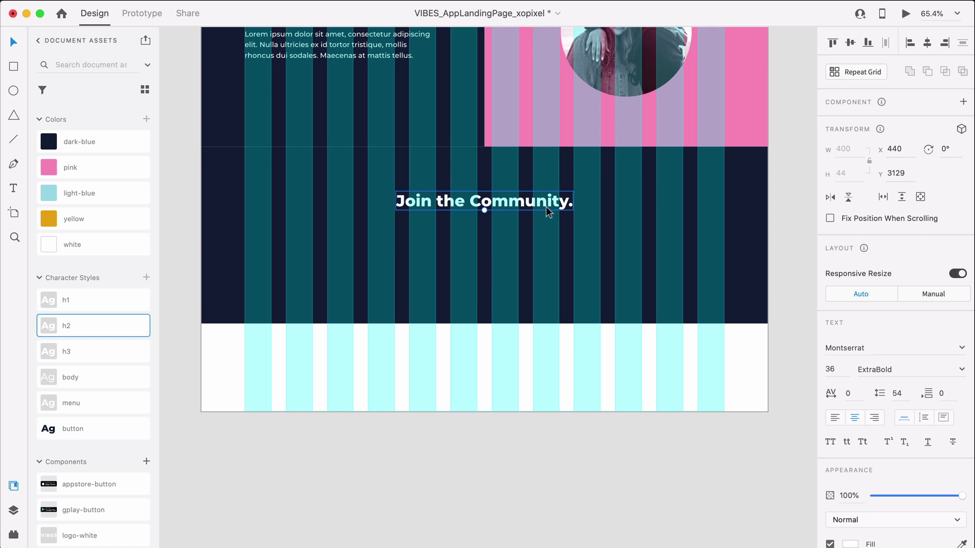
key(t)
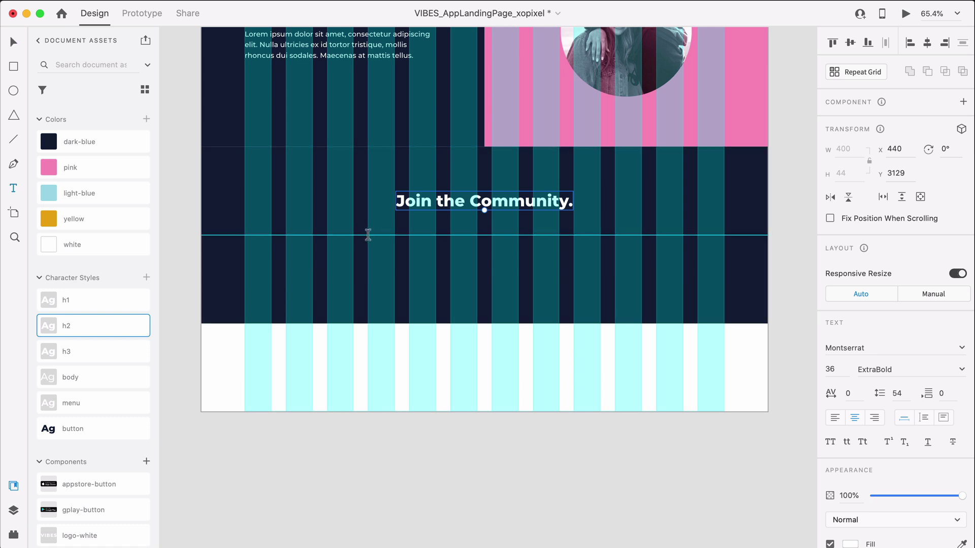
drag(368, 235, 600, 266)
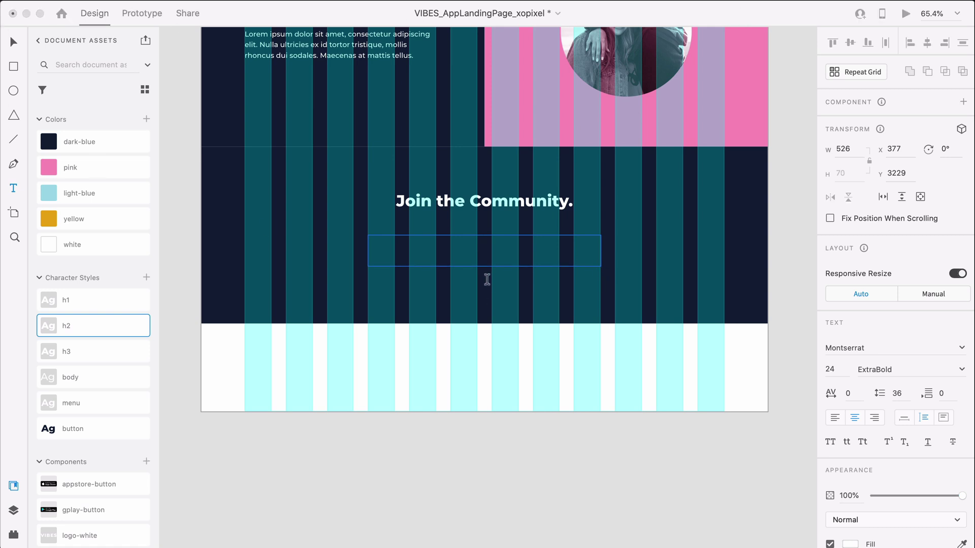
click(496, 254)
click(496, 253)
click(496, 254)
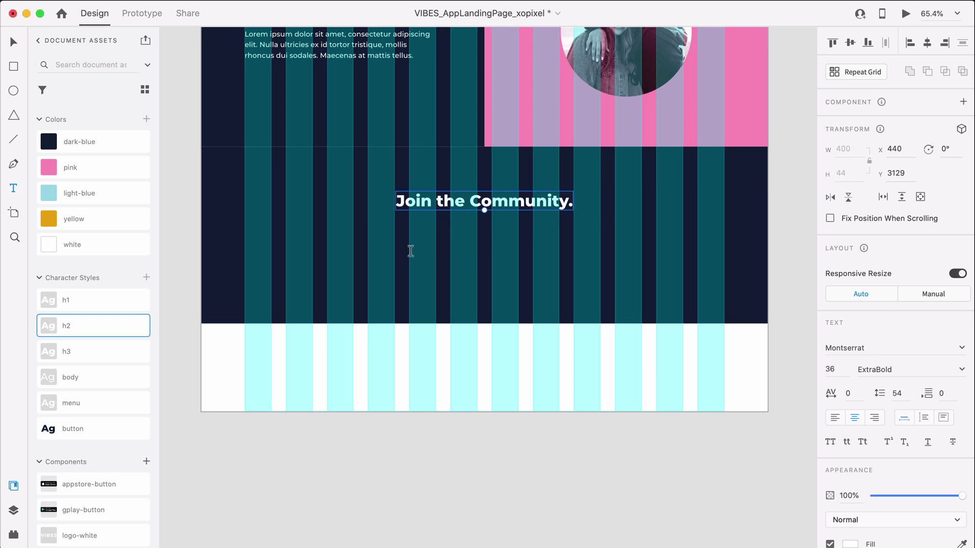
Draw a 526 wide text area at Y 3253 below the heading, paste the lorem ipsum paragraph and apply the body character style.
drag(367, 245, 600, 282)
text(Lorem ipsum dolor sit amet, consectetur adipiscing elit. Nulla ultricies ex id tortor tristique.)
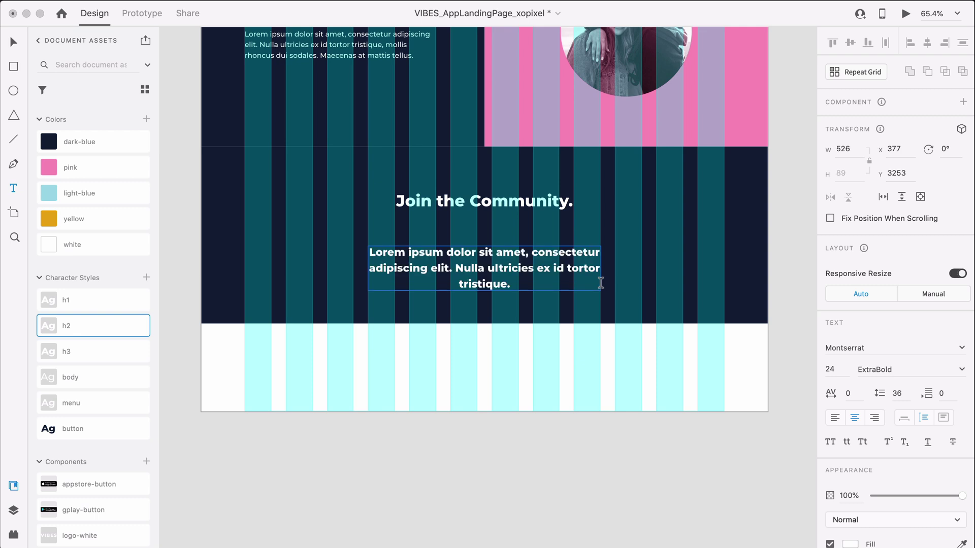
click(82, 370)
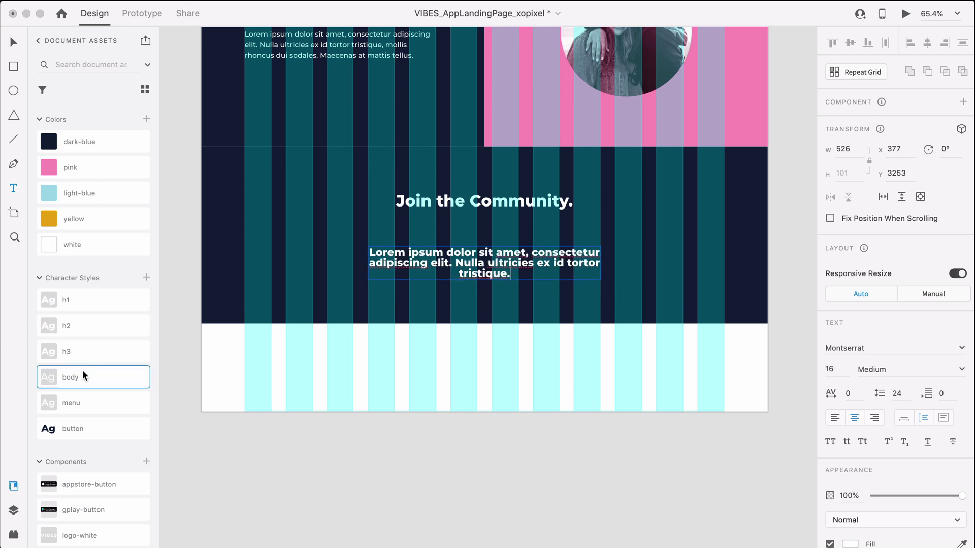
key(Escape)
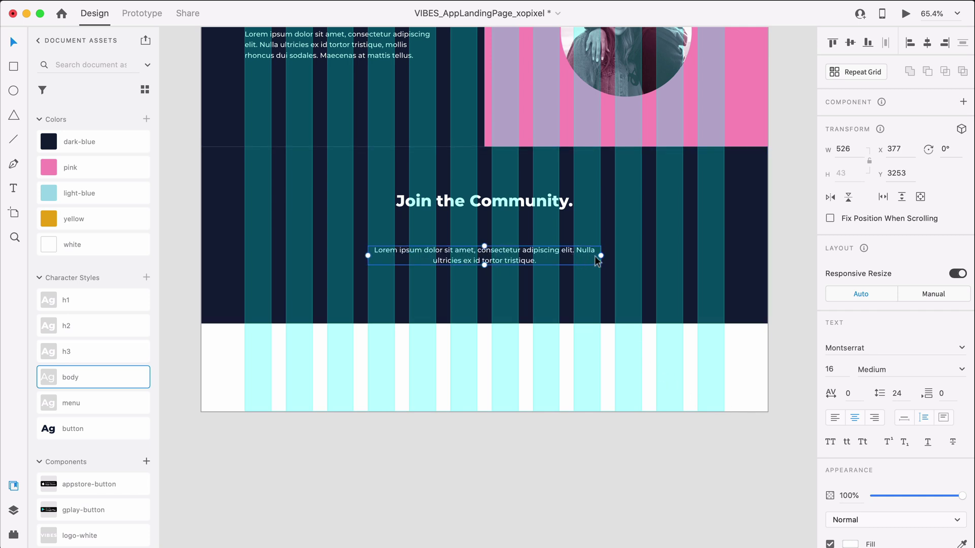
Fit the paragraph's width to the grid columns, move it closer beneath the heading and place both texts at Y 3125.
drag(601, 256, 560, 255)
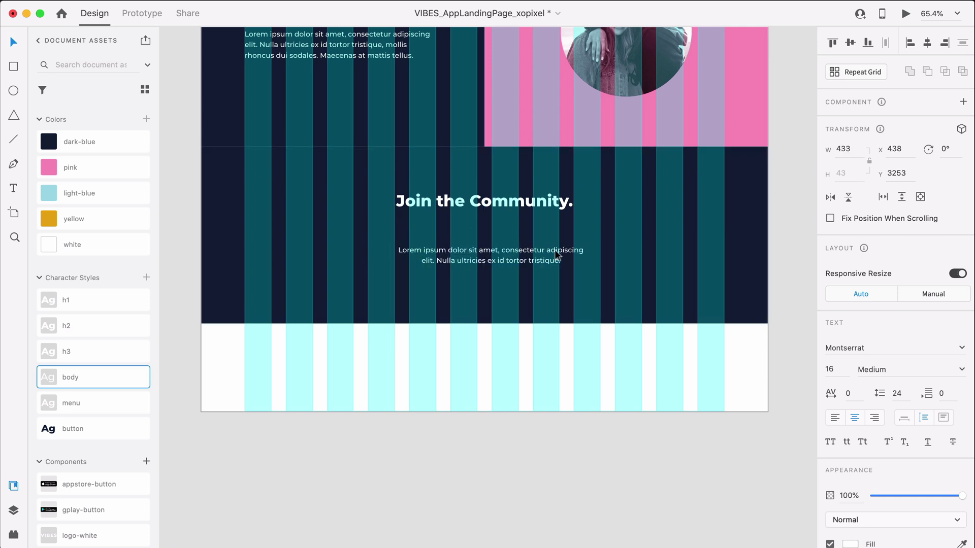
key(shift+c)
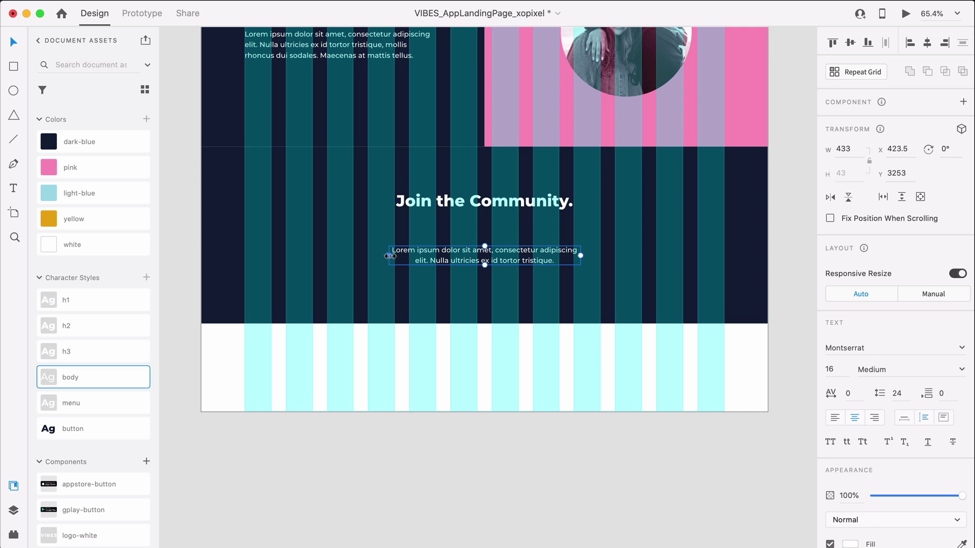
drag(389, 256, 372, 257)
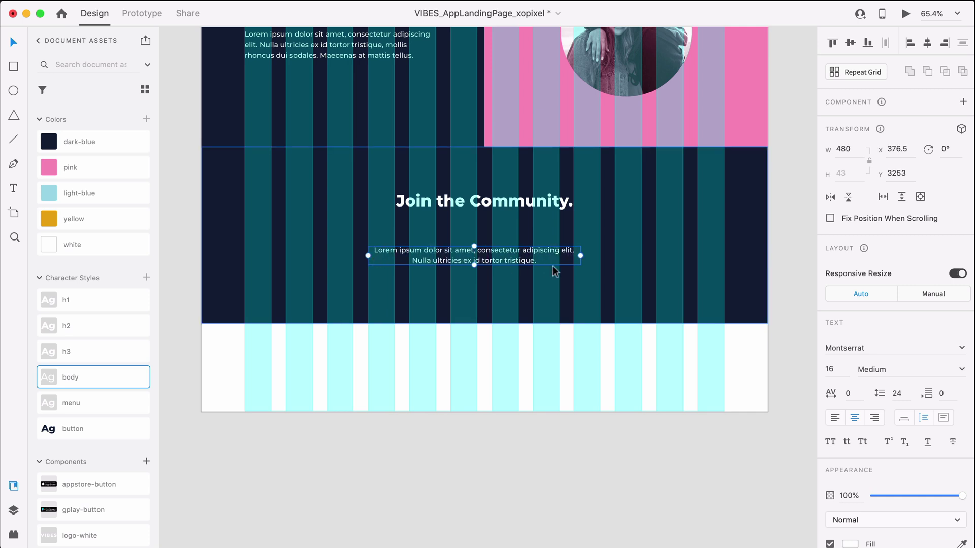
drag(580, 255, 564, 215)
shift+click(516, 200)
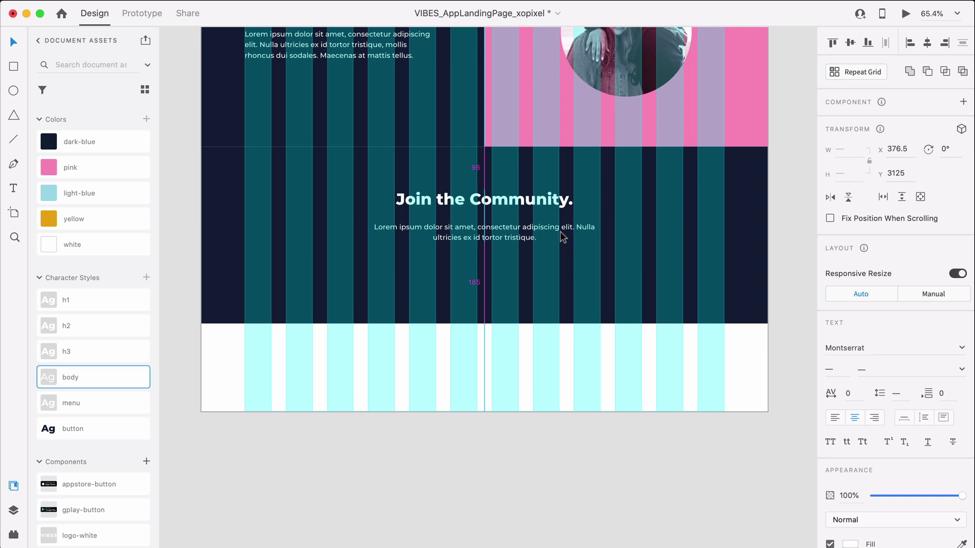
Draw a white 433 by 60 rectangle at X 377, Y 3296 below the paragraph and remove its border.
key(r)
scroll(415, 256, up, 2)
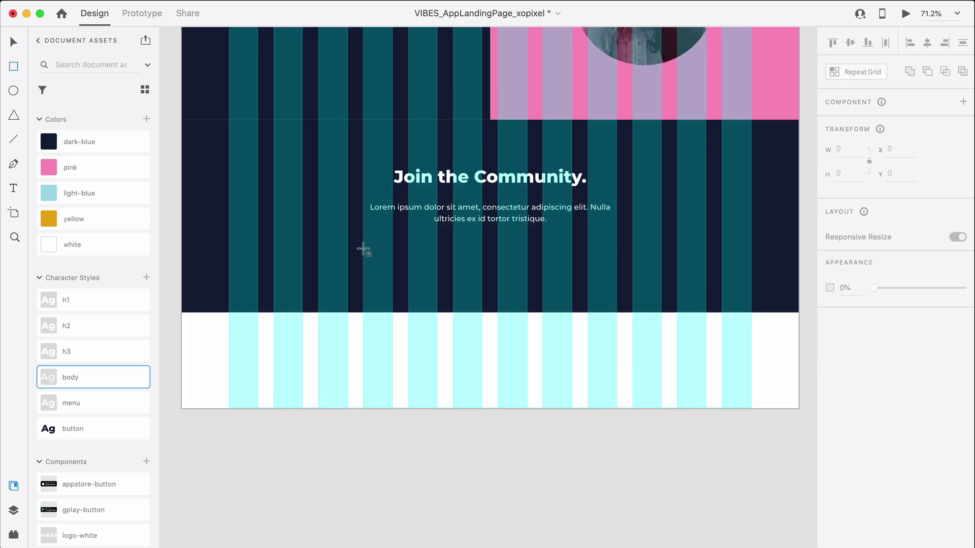
mouse_move(364, 250)
mouse_down()
mouse_move(514, 285)
mouse_move(525, 275)
mouse_move(573, 280)
mouse_up()
click(850, 175)
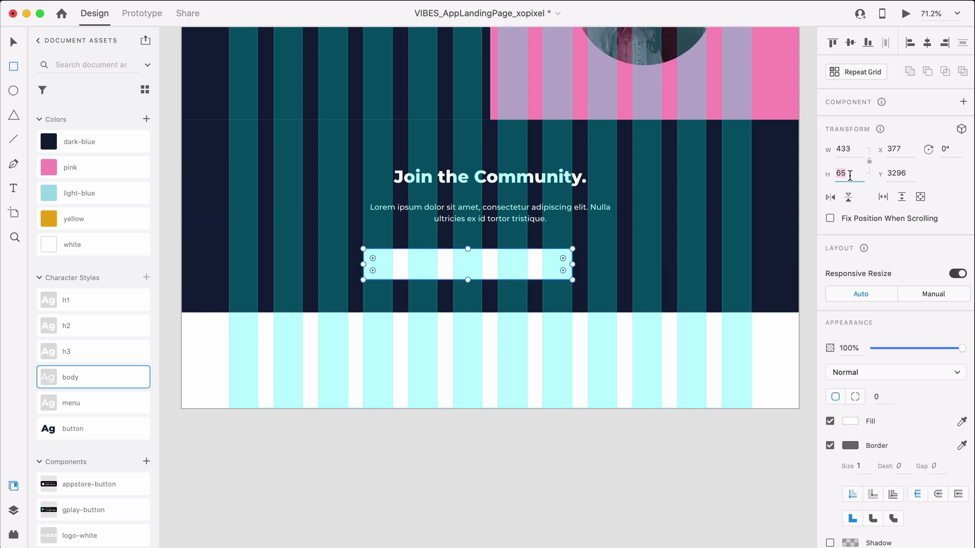
text(60)
key(Return)
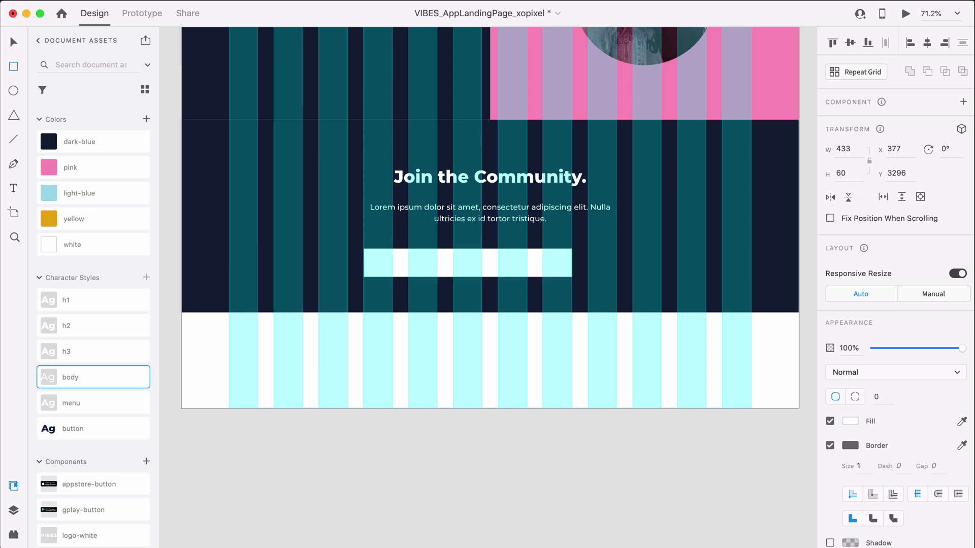
key(v)
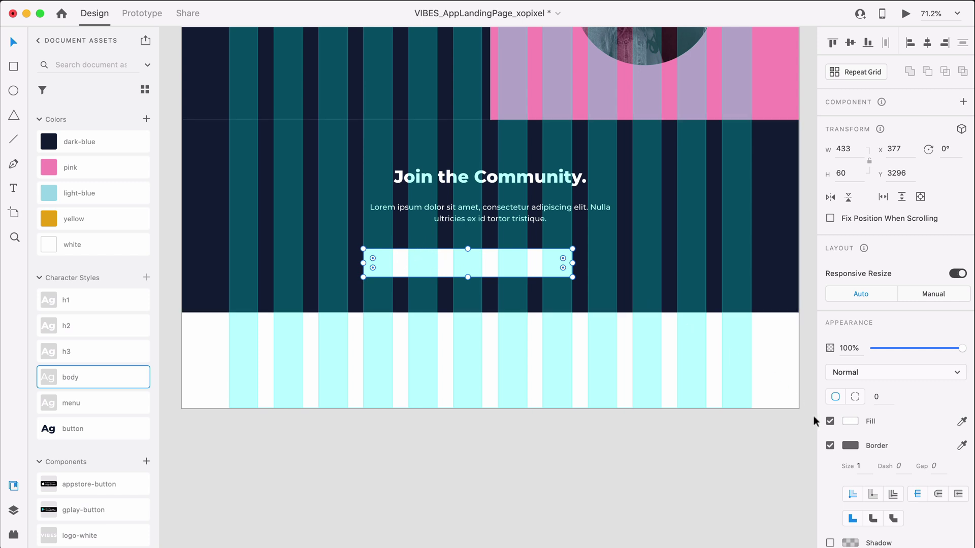
click(835, 447)
Round only the two left corners of the white rectangle with a radius of 8.
scroll(416, 175, up, 3)
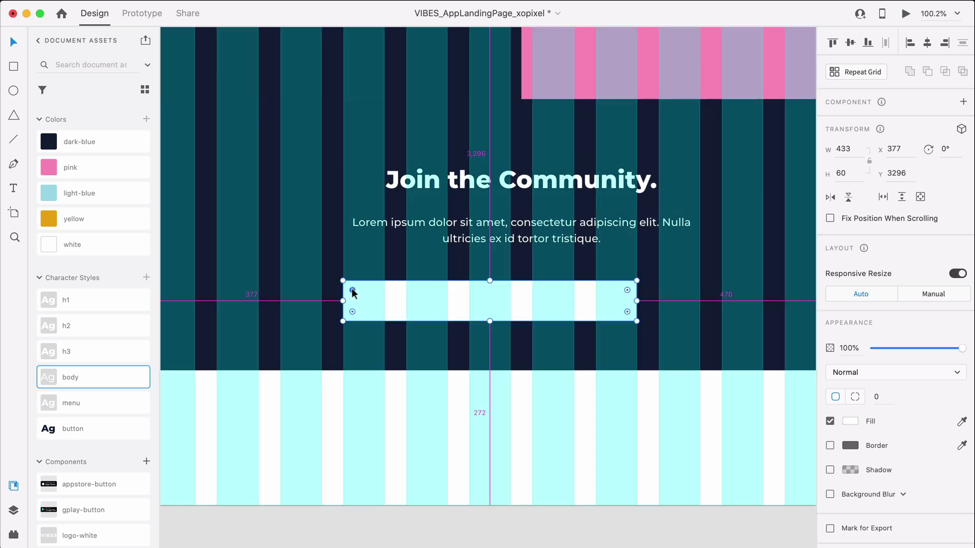
drag(353, 290, 361, 303)
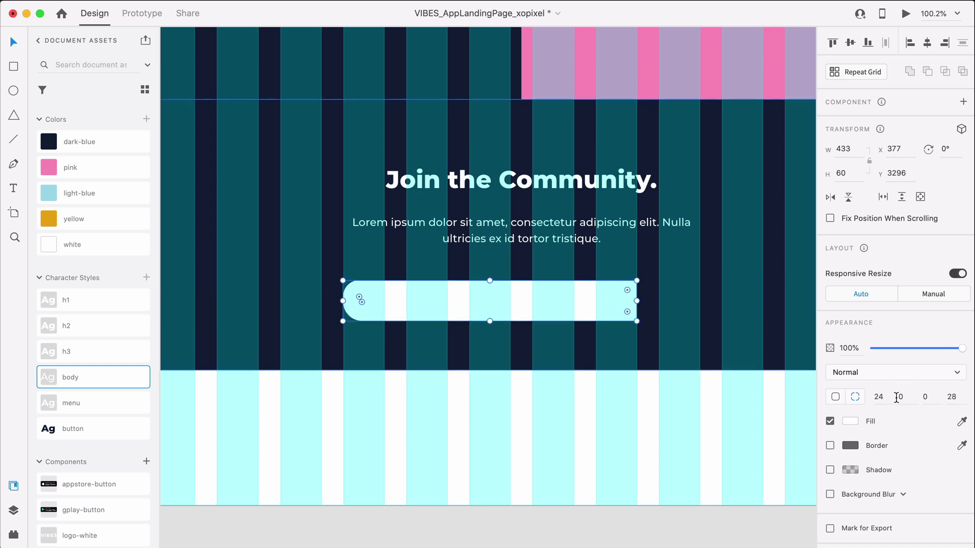
text(8)
key(Return)
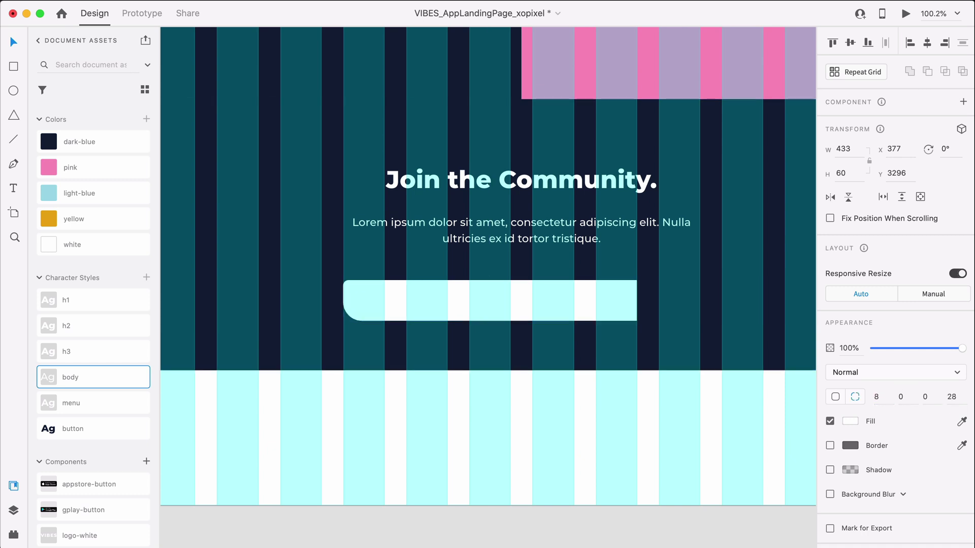
click(951, 397)
text(8)
key(Return)
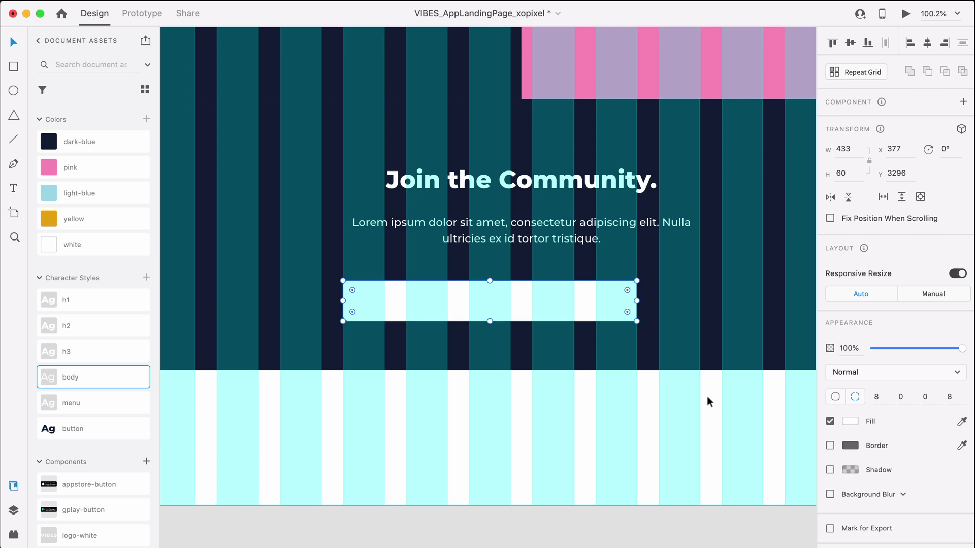
Draw a 186 by 60 rectangle adjoining the white field's right end, round its right corners to 8 and remove its border.
click(598, 303)
scroll(598, 301, right, 2)
click(597, 303)
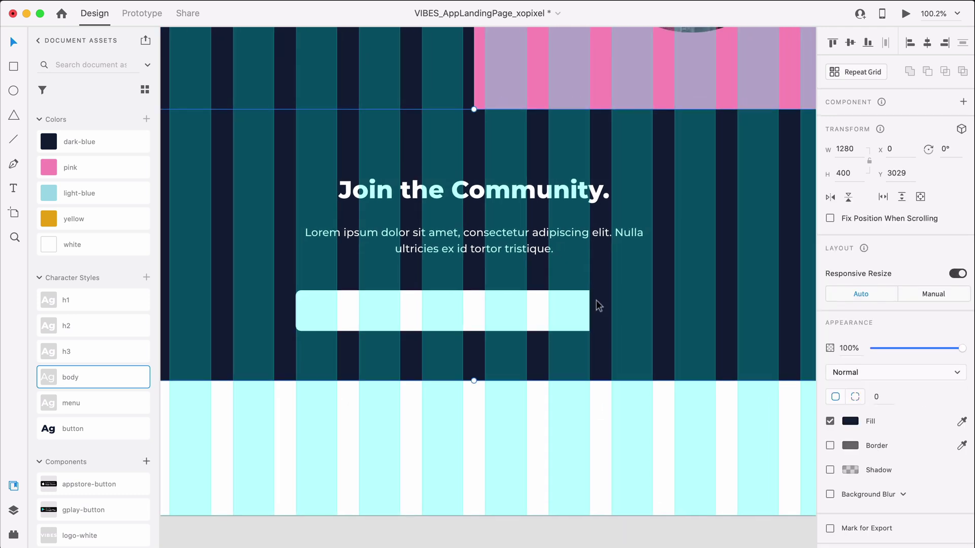
key(r)
drag(589, 291, 716, 331)
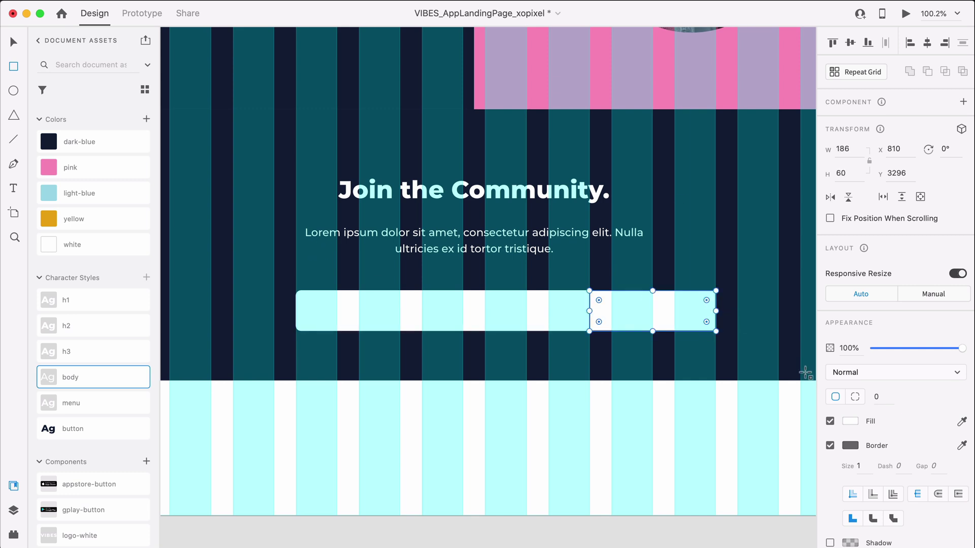
key(v)
drag(706, 300, 703, 318)
text(8)
click(926, 398)
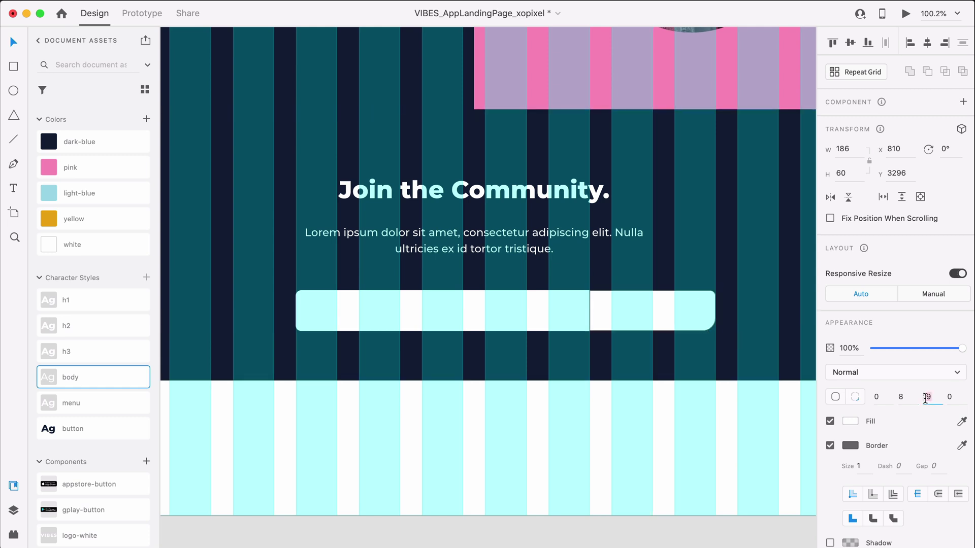
click(830, 447)
click(718, 452)
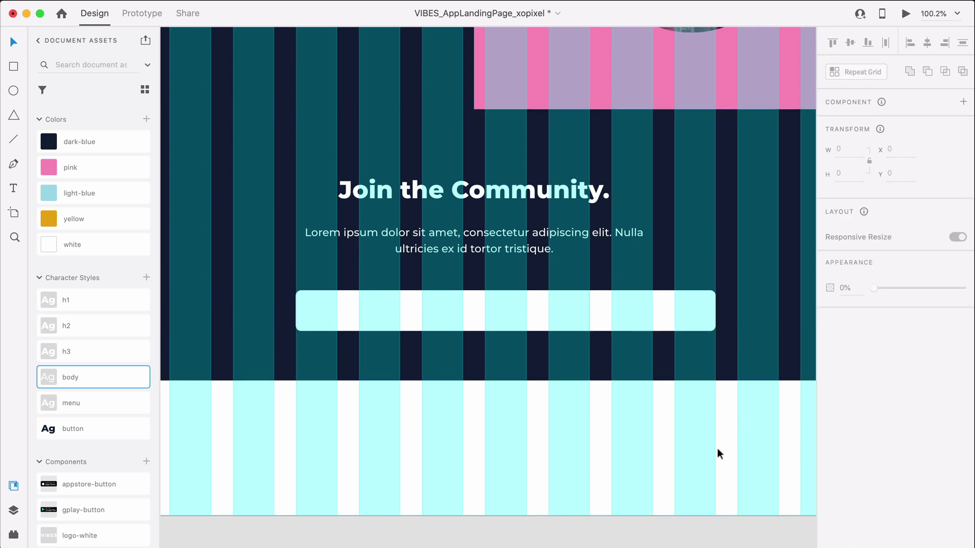
Shorten the left field rectangle to 372 and fit the adjoining one to 154 wide, ending at the paragraph's right edge.
scroll(715, 478, down, 4)
scroll(711, 478, right, 1)
click(544, 374)
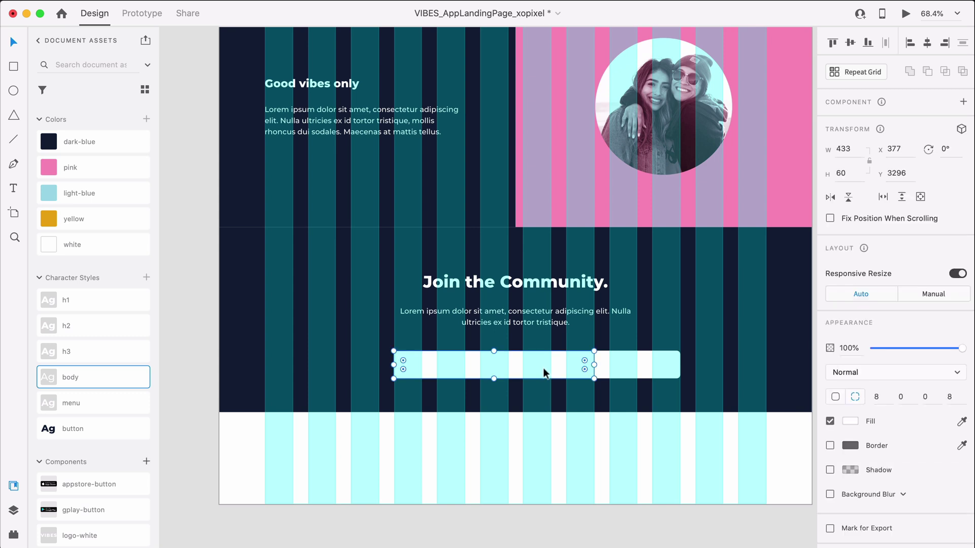
mouse_move(594, 367)
mouse_down()
mouse_move(565, 366)
mouse_move(587, 367)
mouse_up()
drag(652, 364, 637, 364)
click(551, 374)
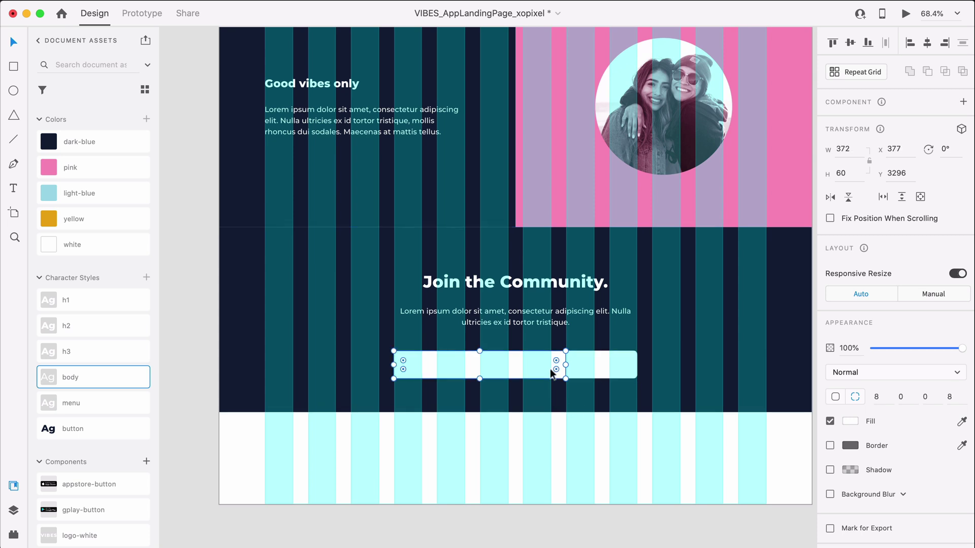
scroll(551, 375, up, 3)
drag(570, 366, 561, 365)
click(583, 376)
key(super+z)
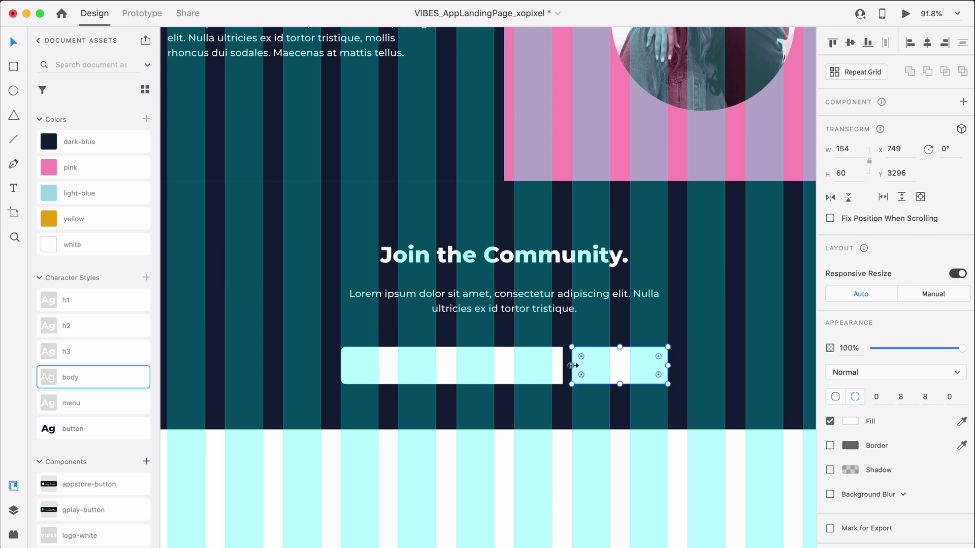
click(560, 369)
drag(562, 366, 572, 366)
click(571, 449)
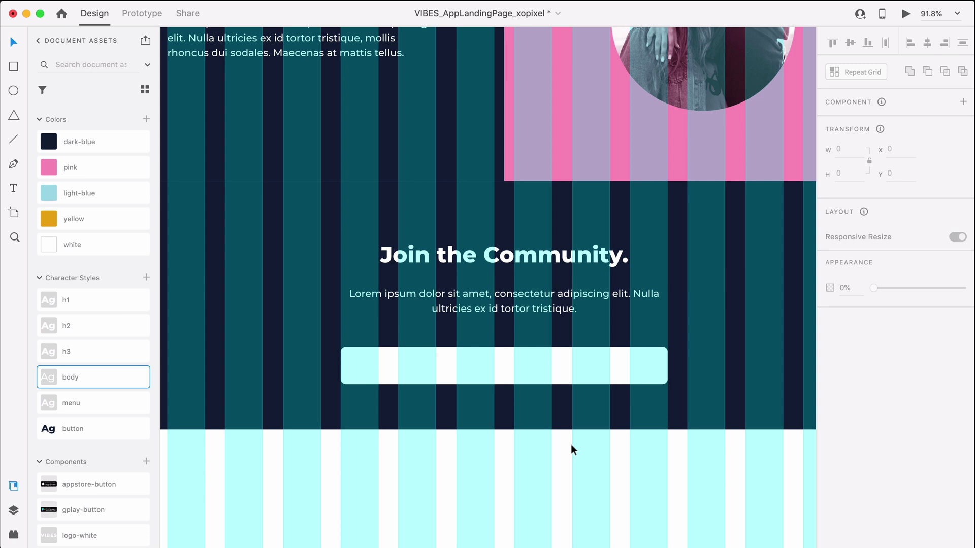
Fill the smaller right-hand rectangle of the sign-up field with pink.
click(631, 368)
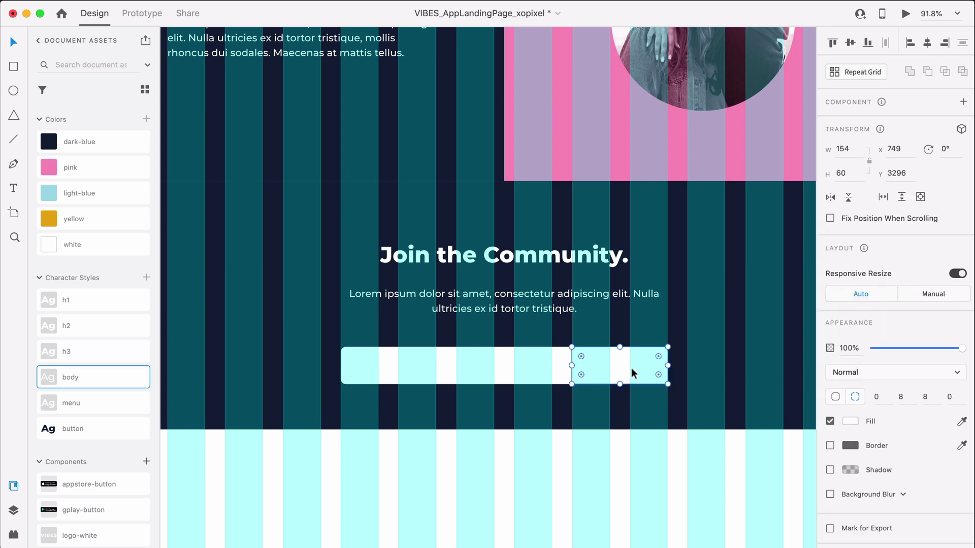
key(shift+super+apostrophe)
scroll(631, 367, down, 2)
key(shift+super+apostrophe)
scroll(632, 385, right, 2)
click(76, 168)
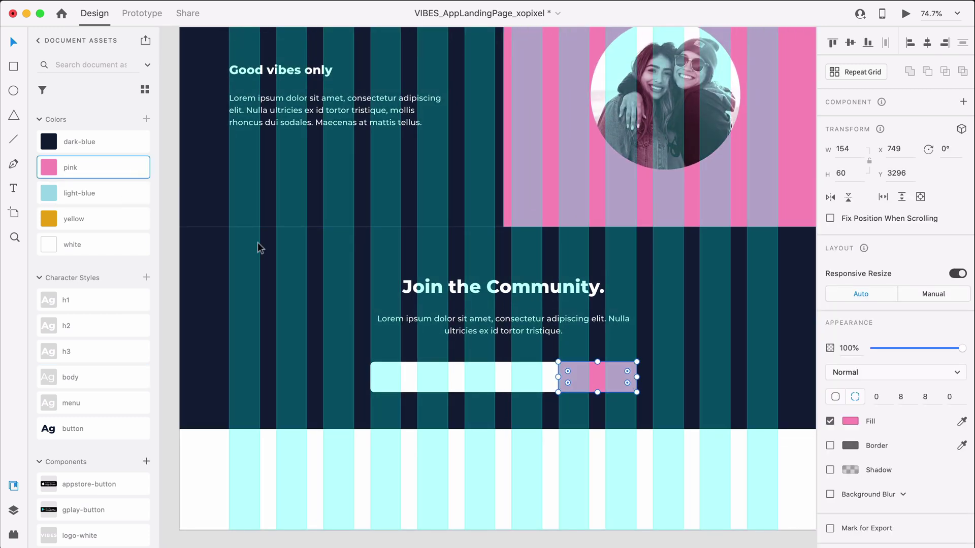
Move the white and pink rectangles up together to Y 3276, closer to the paragraph.
click(482, 389)
shift+click(565, 389)
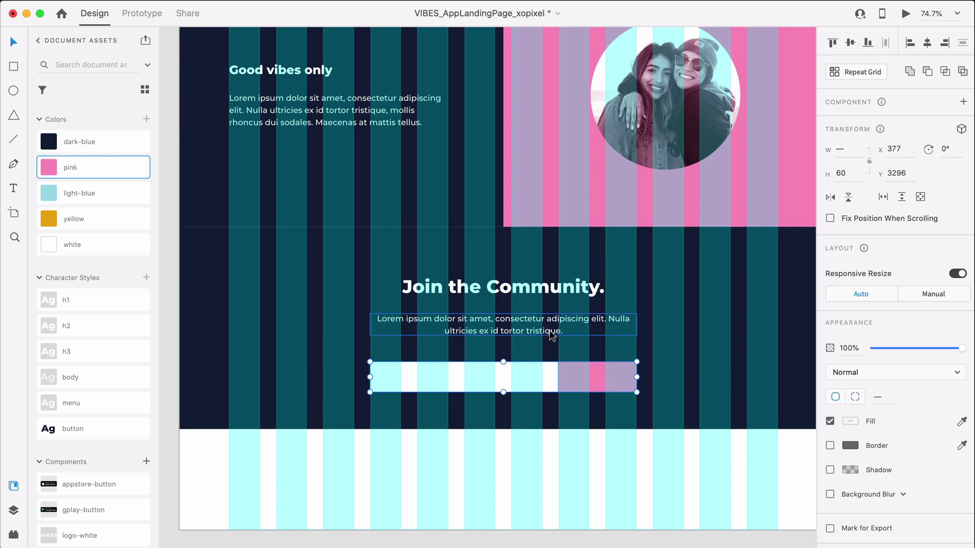
key(Up)
key(Up)
key(Up)
key(Up)
key(Up)
key(Up)
key(Up)
key(Up)
key(Up)
key(Up)
key(Up)
key(Up)
key(Up)
key(Up)
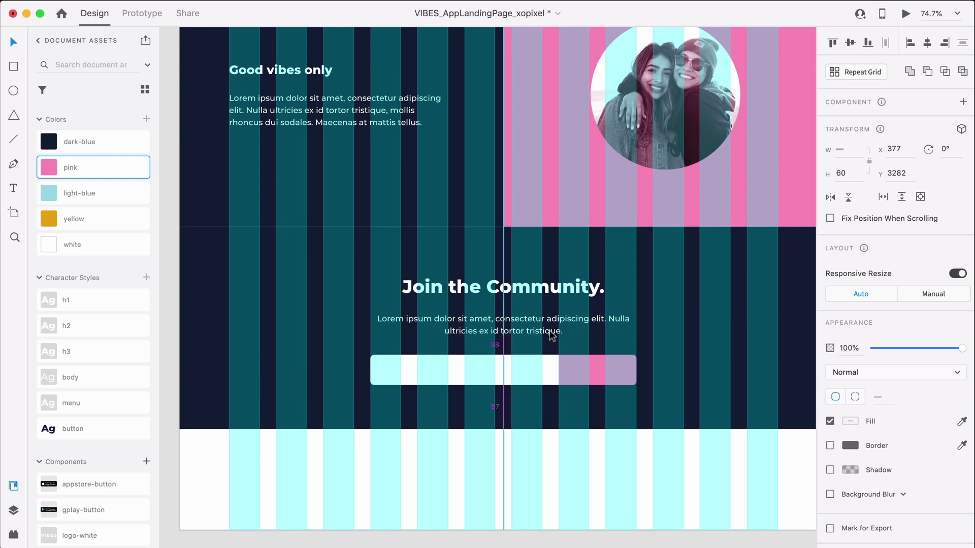
key(Up)
key(Up)
key(Up)
key(Up)
key(Up)
key(Up)
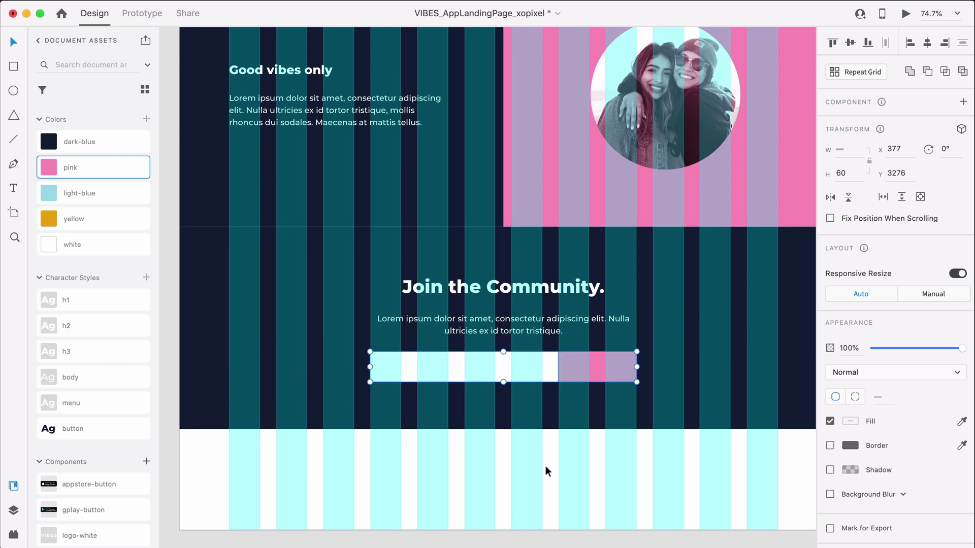
Add the text "Sign Up" on the pink rectangle.
key(t)
scroll(546, 463, up, 5)
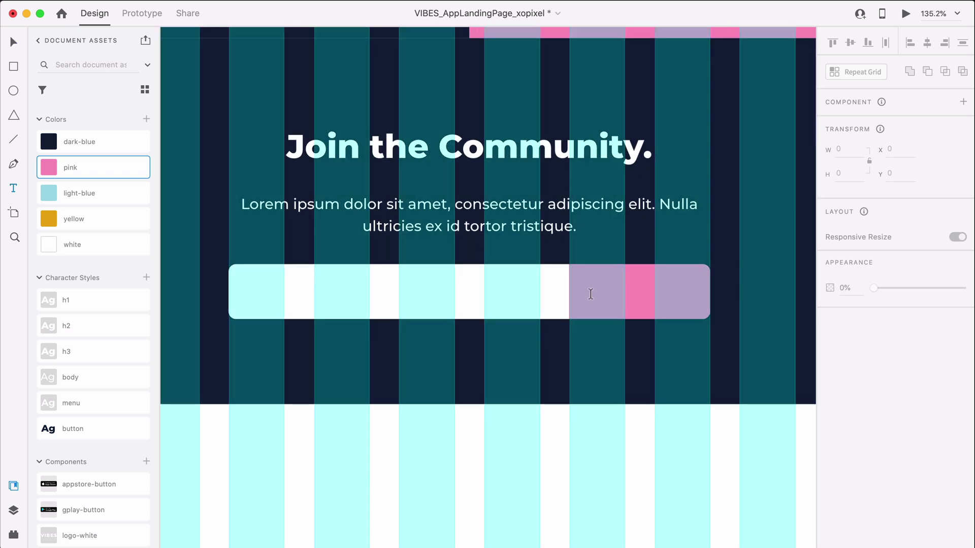
click(590, 287)
text(Si)
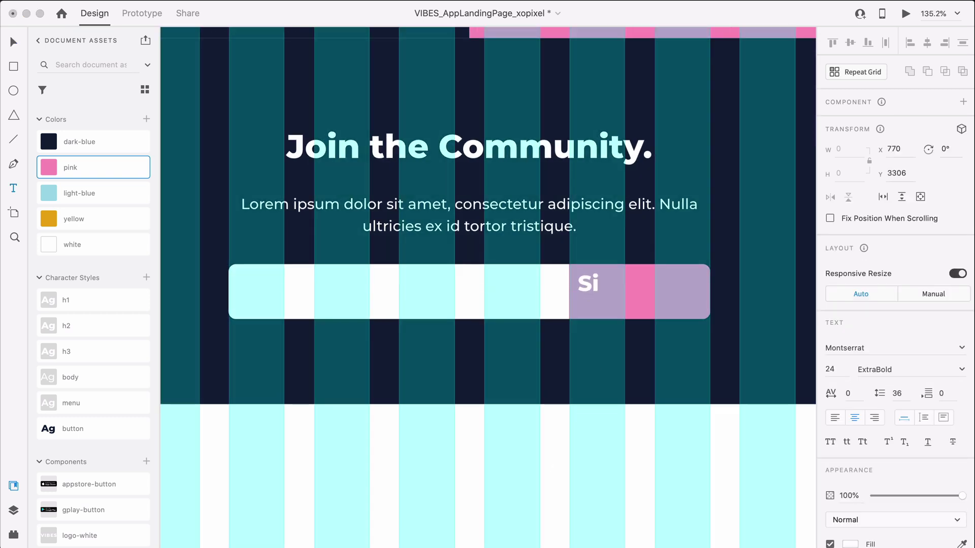
text(gn Up)
key(Escape)
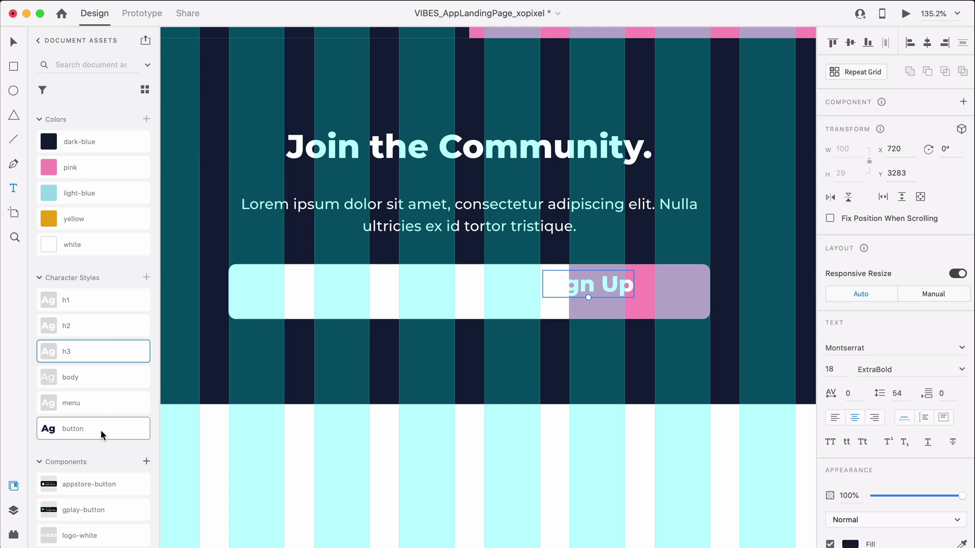
Apply the button character style to the "Sign Up" text and centre it on the pink rectangle at X 789, Y 3295.
click(104, 431)
key(v)
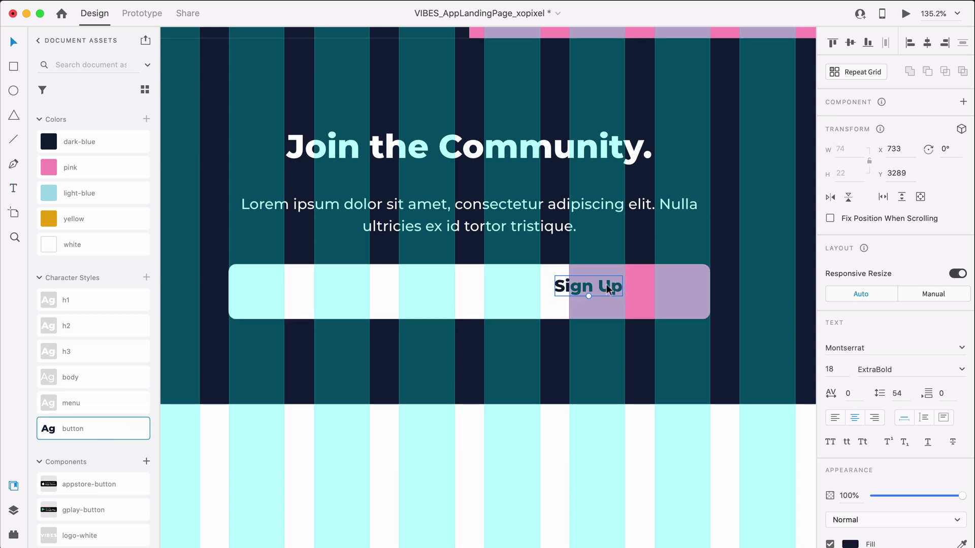
drag(619, 289, 658, 294)
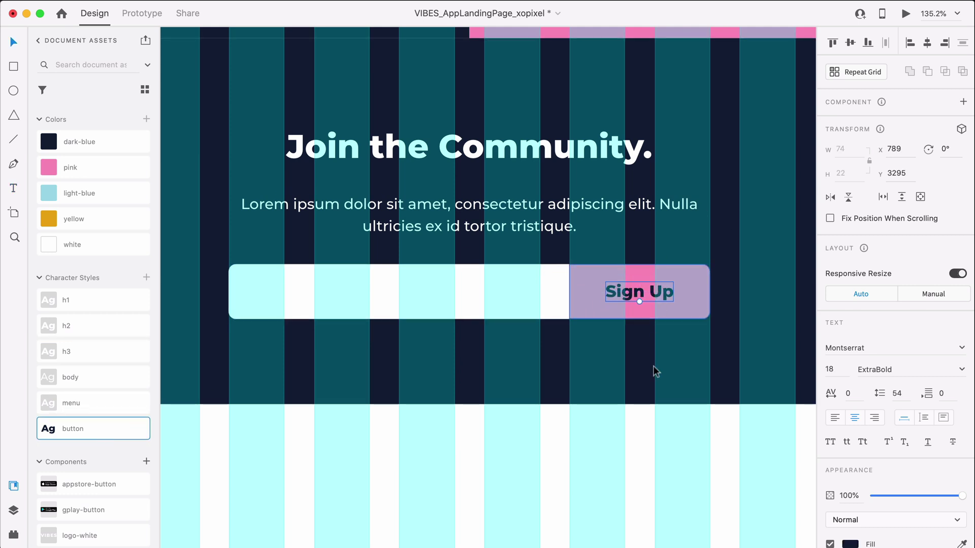
click(645, 433)
Place the wavy-pattern-2 component over the dark "Join the Community." section, aligned with its edges at X 0, Y 3029.
scroll(645, 433, down, 5)
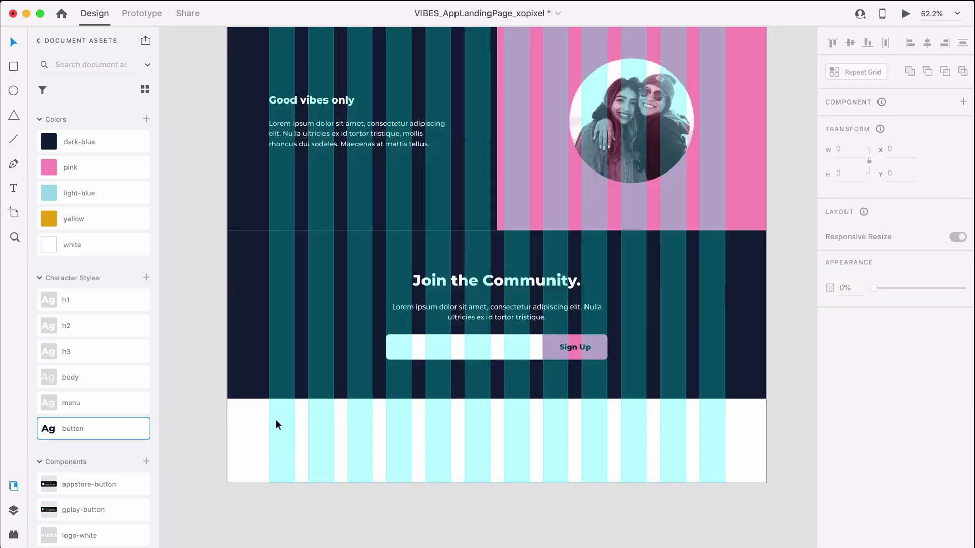
scroll(102, 464, down, 3)
mouse_move(103, 505)
mouse_down()
mouse_move(374, 455)
mouse_move(442, 453)
mouse_up()
mouse_move(406, 388)
mouse_down()
mouse_move(274, 259)
mouse_move(254, 265)
mouse_up()
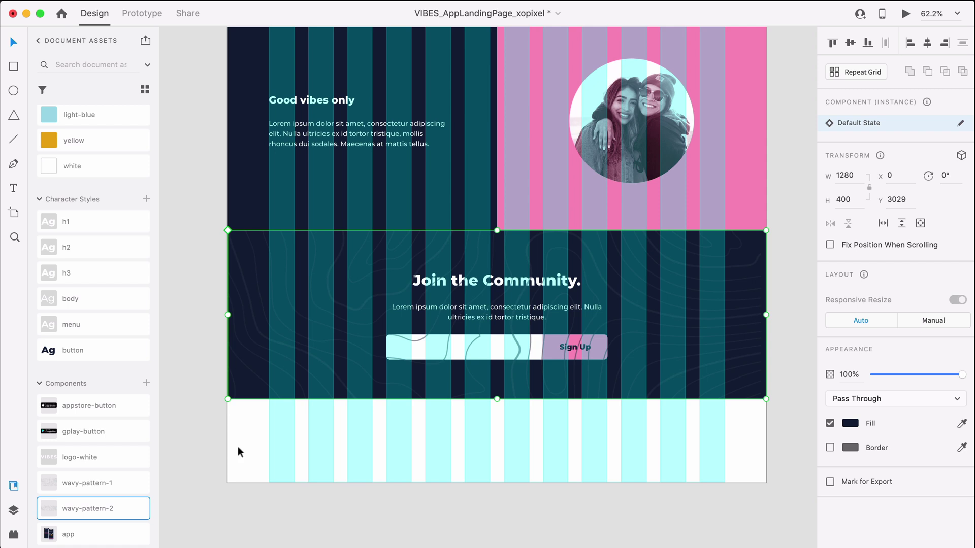
Send the wavy pattern and the dark section background to the back together, behind the sign-up content, and hide the layout grid.
drag(239, 451, 260, 343)
key(super+shift+bracketleft)
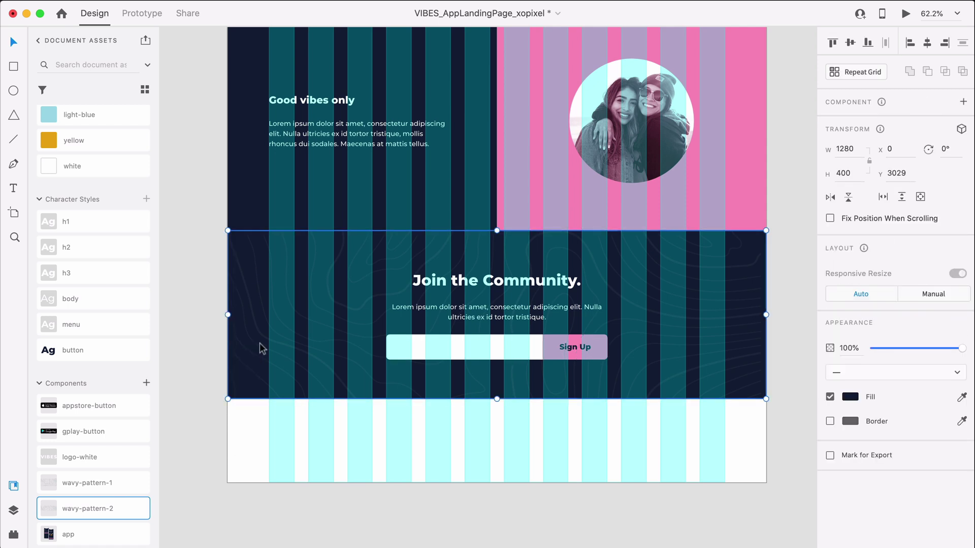
click(381, 477)
key(super+shift+apostrophe)
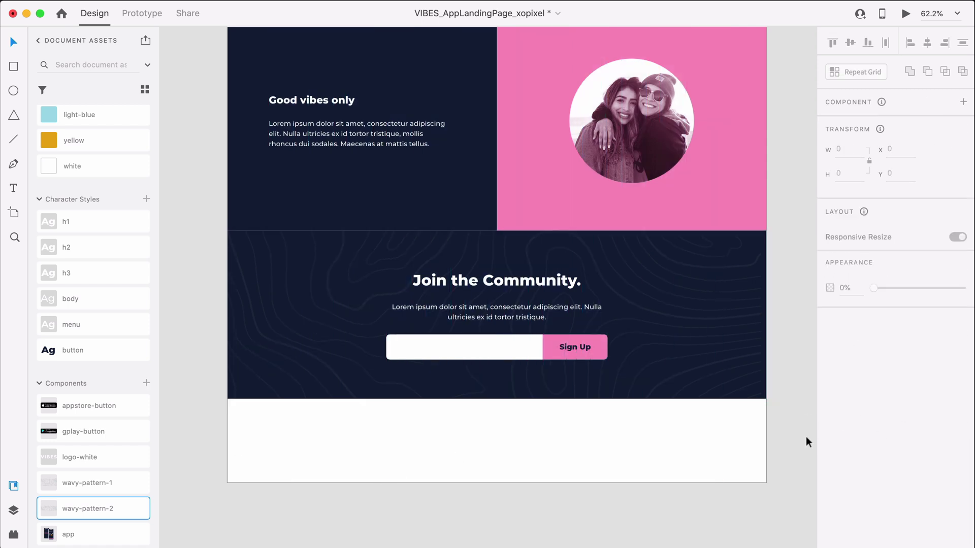
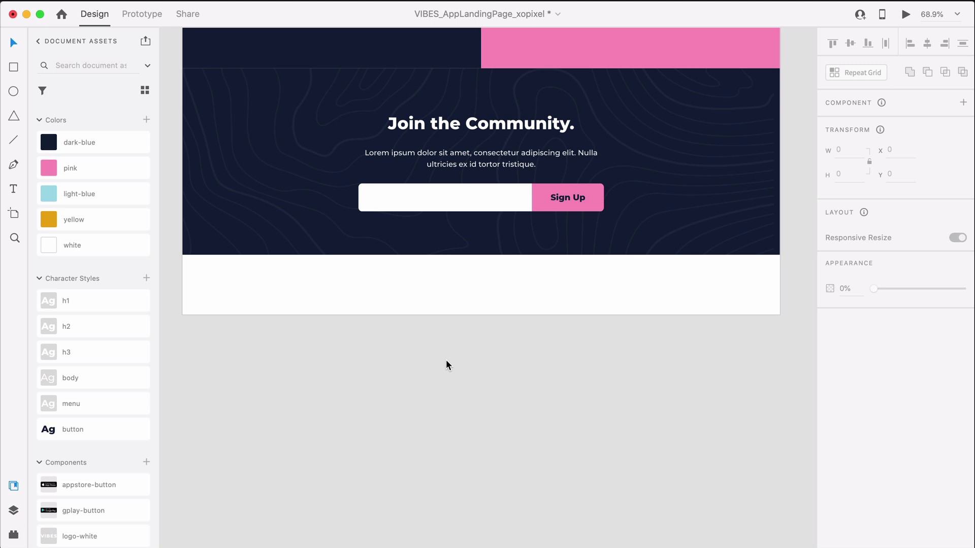
Draw a borderless 1280 × 128 footer rectangle at X 0, Y 3429 below the sign-up section and fill it with dark-blue.
key(r)
drag(187, 261, 780, 315)
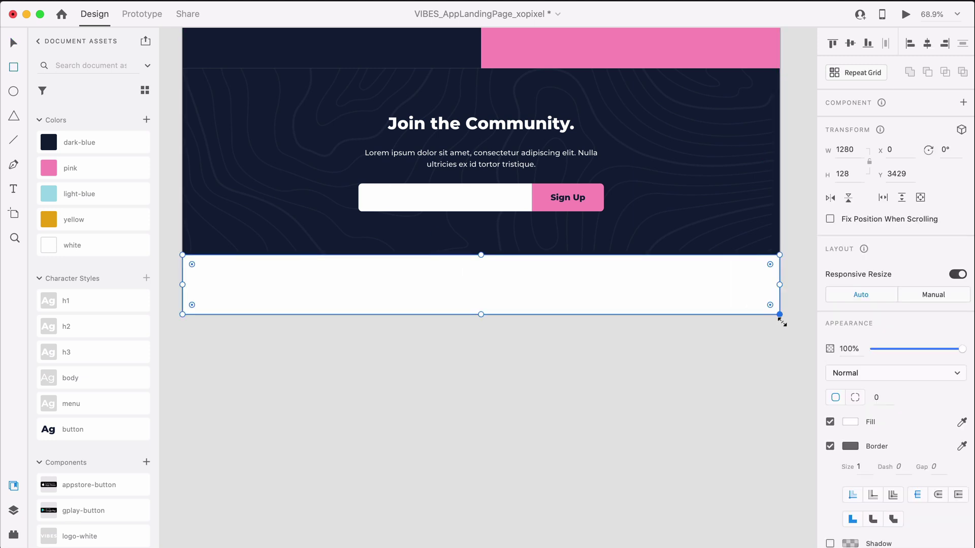
click(830, 446)
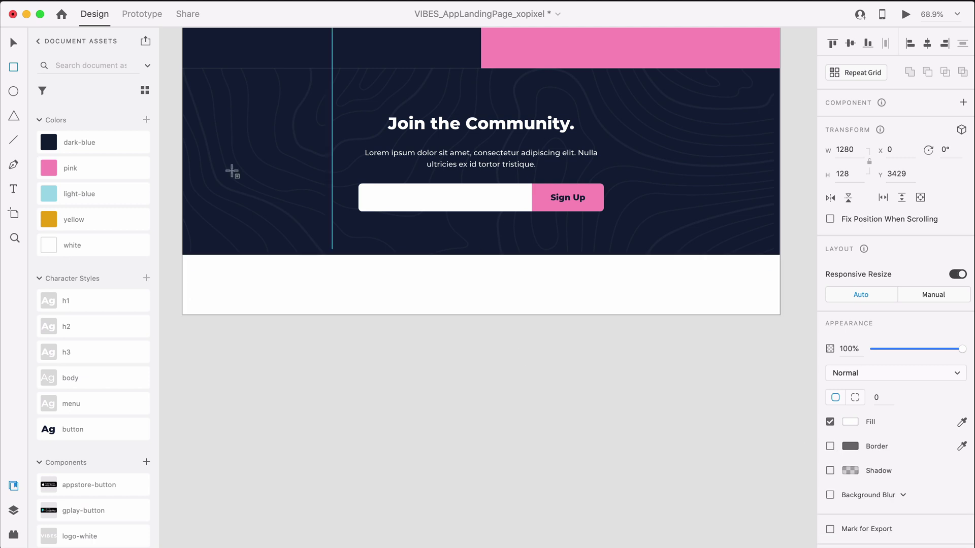
click(124, 145)
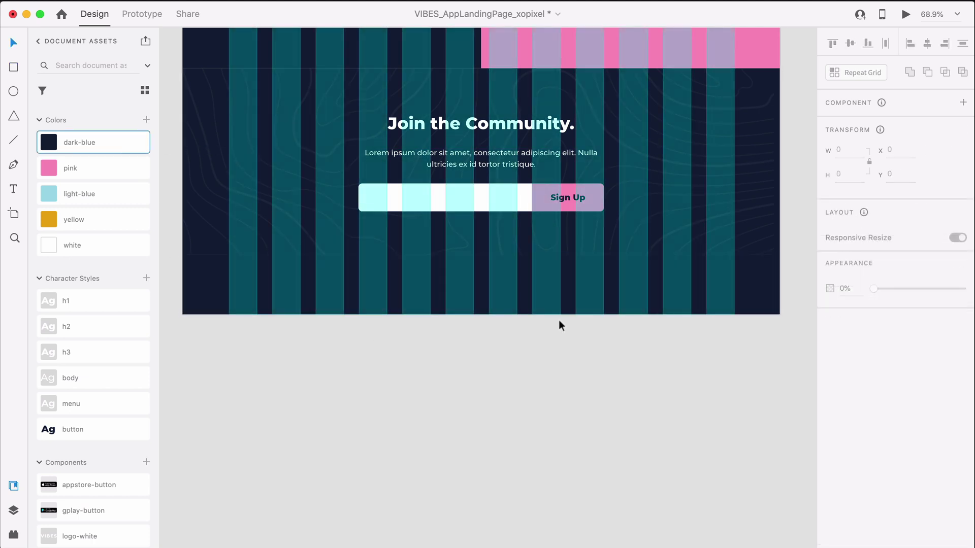
Paste the "© Copyright 2020 Vibes." text, apply the body style, make it auto width and place it at X 988, Y 3484.
key(super+v)
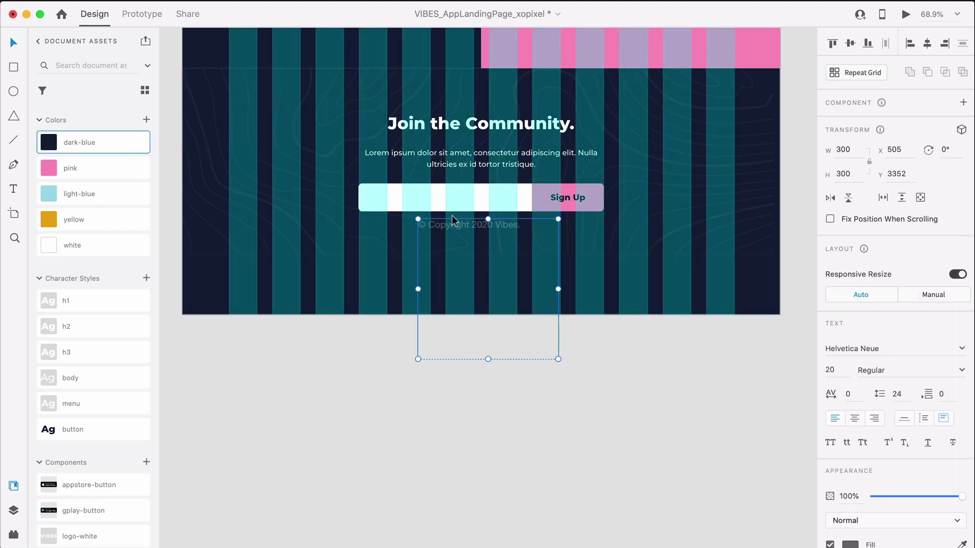
click(122, 376)
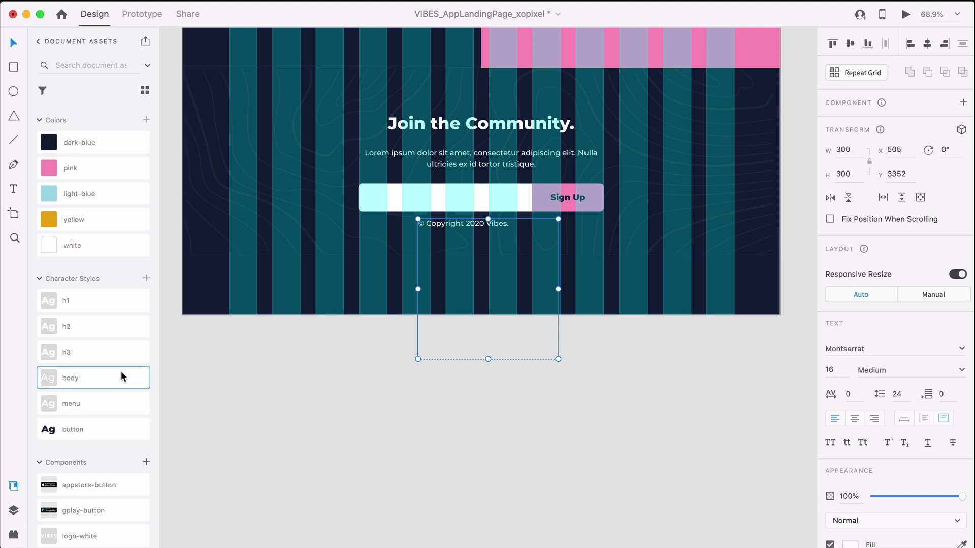
double_click(488, 359)
drag(502, 226, 690, 289)
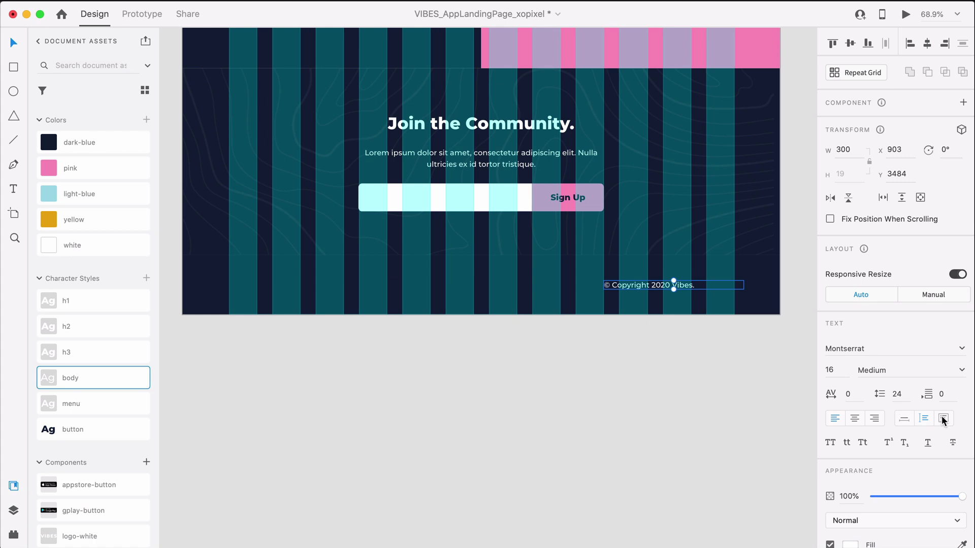
click(907, 421)
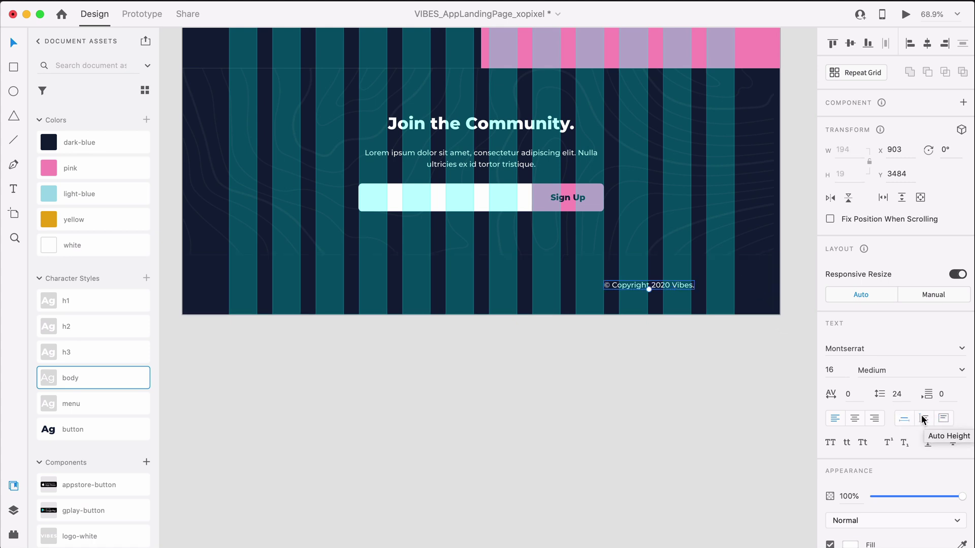
drag(681, 285, 716, 289)
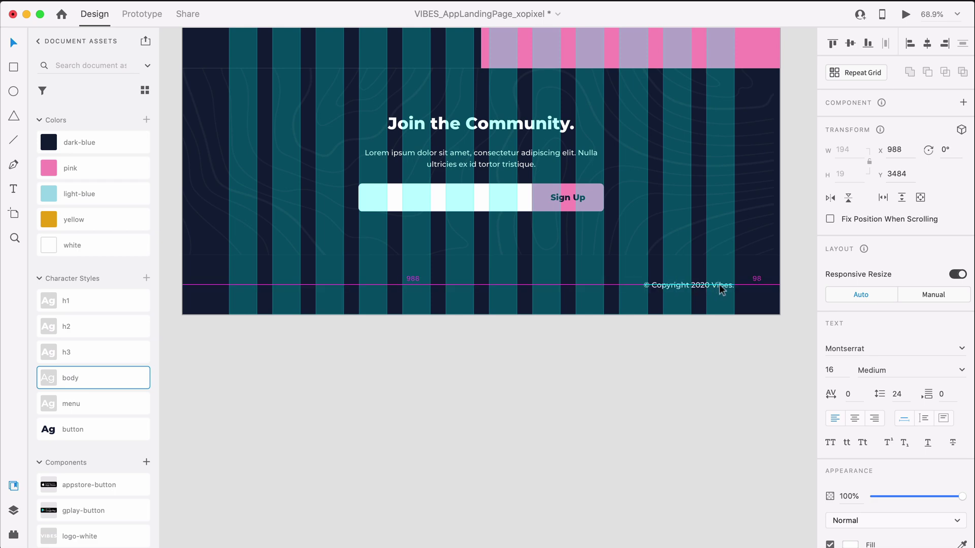
click(713, 345)
Copy the header's navigation links and place the copy on the left side of the dark footer.
scroll(713, 343, up, 10)
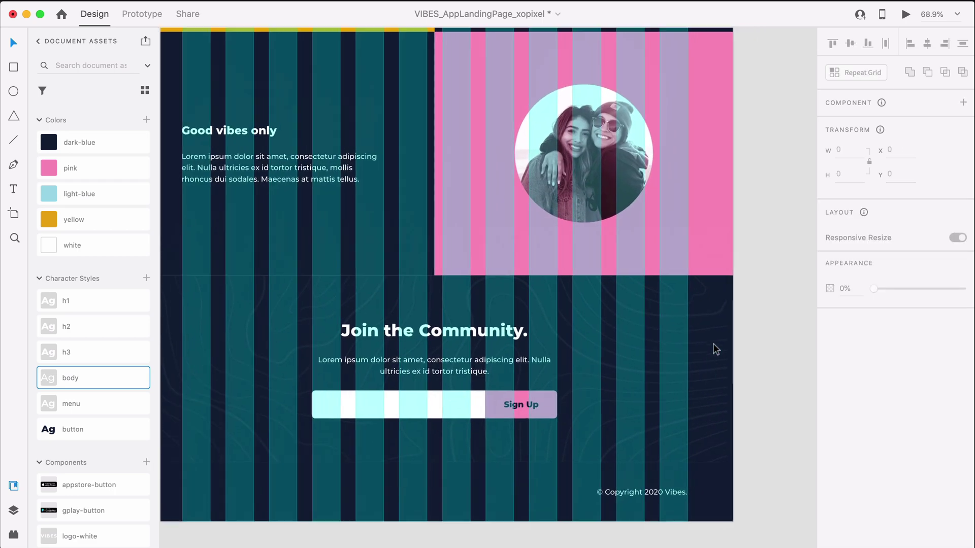
scroll(713, 343, up, 15)
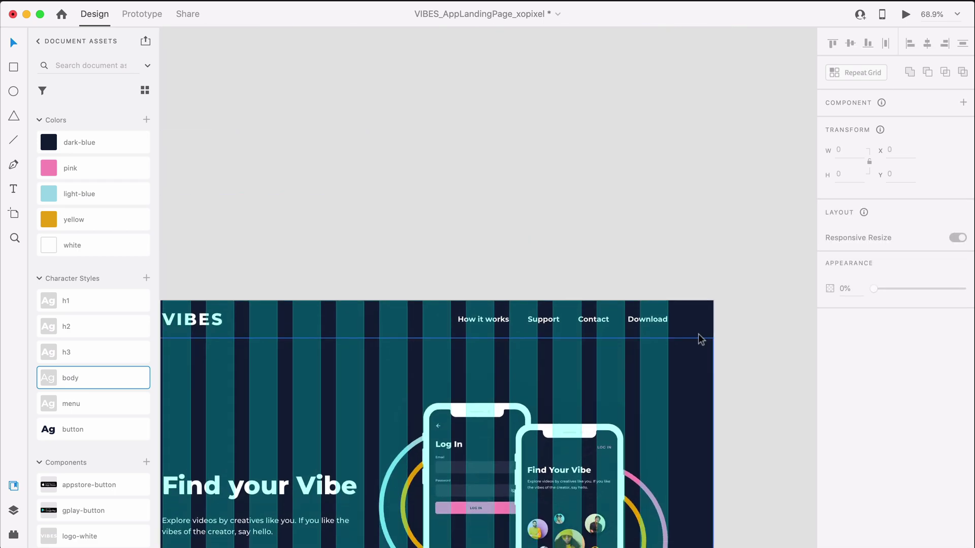
click(655, 321)
scroll(655, 321, down, 20)
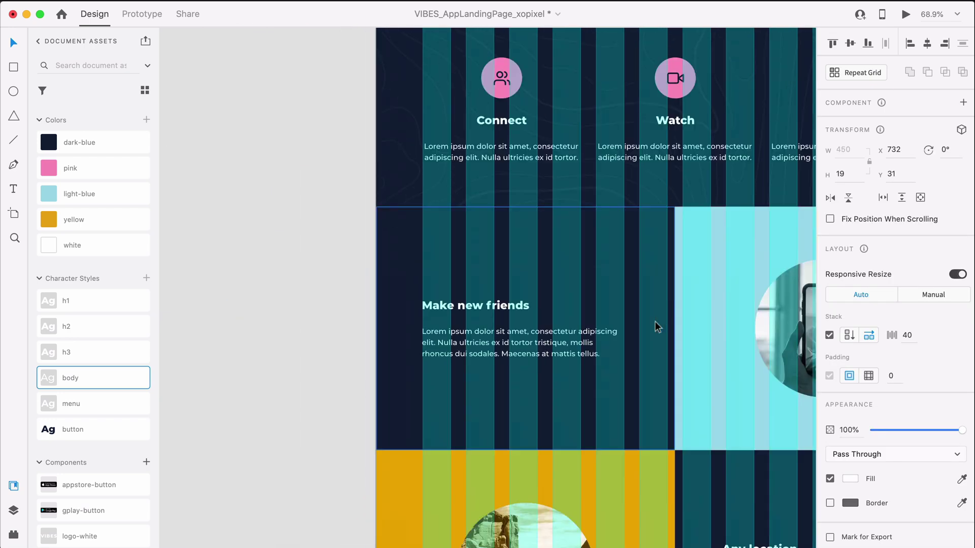
scroll(655, 321, down, 10)
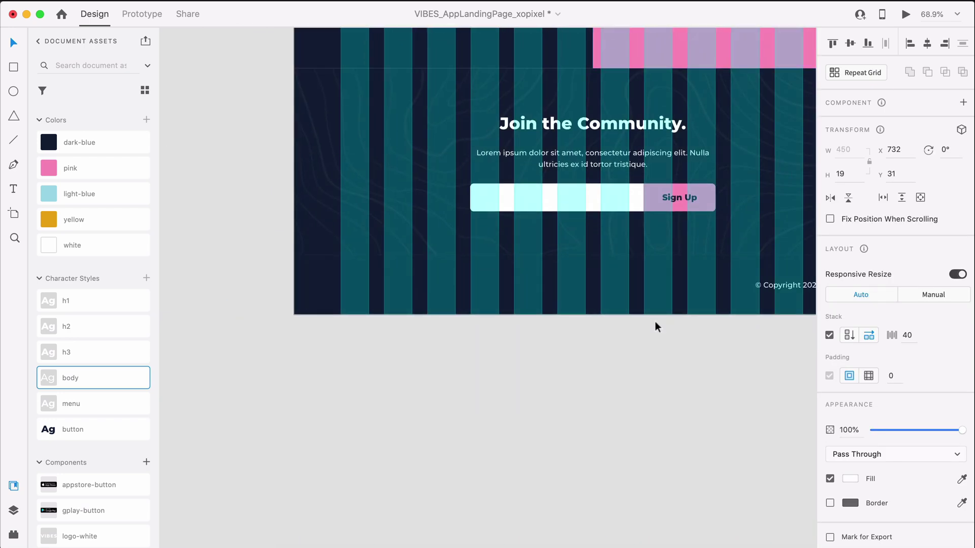
click(422, 375)
scroll(421, 374, up, 5)
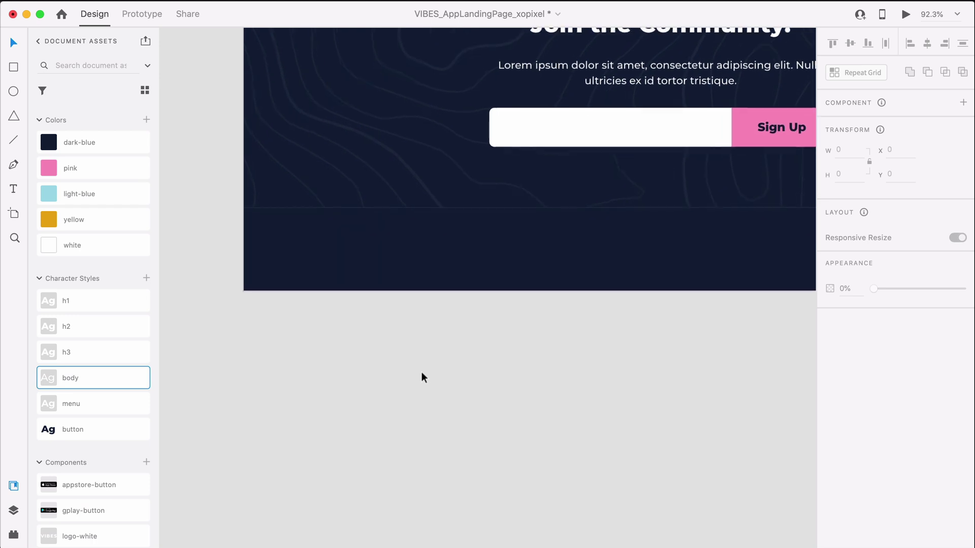
key(ctrl+v)
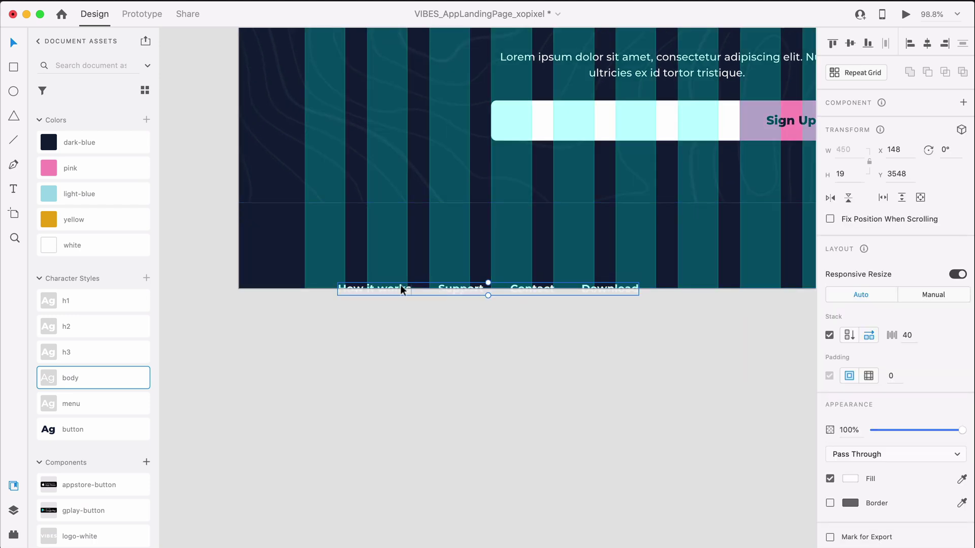
drag(400, 285, 371, 248)
click(382, 318)
Group app-image, hero-content and their background rectangle, move the group to the top of the layer order and name it hero-section.
scroll(382, 318, down, 4)
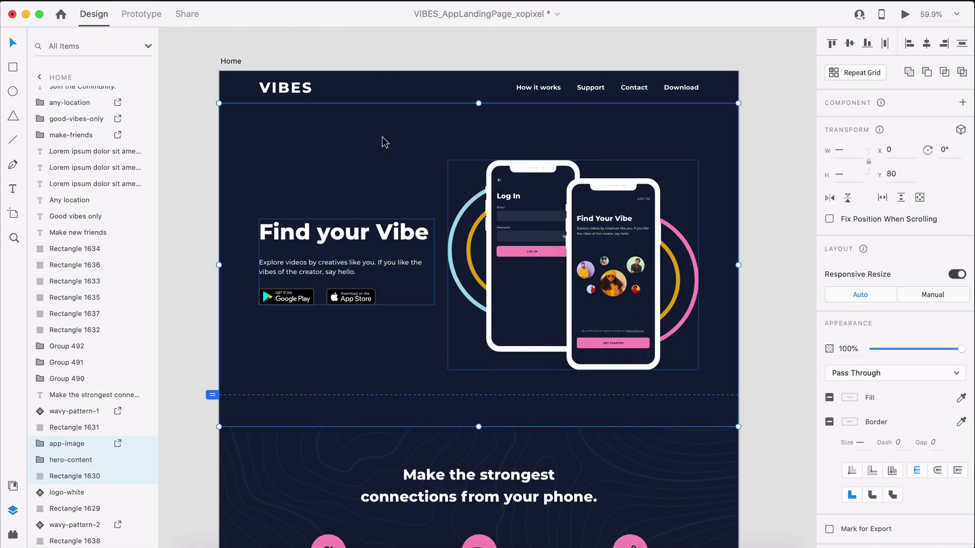
drag(86, 476, 108, 91)
double_click(80, 94)
text(He)
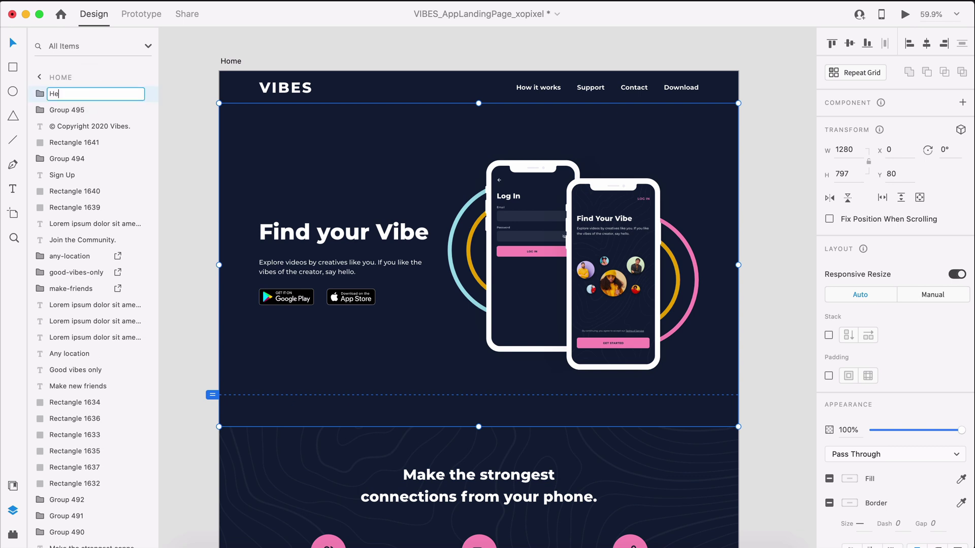
text(ro-section)
key(Return)
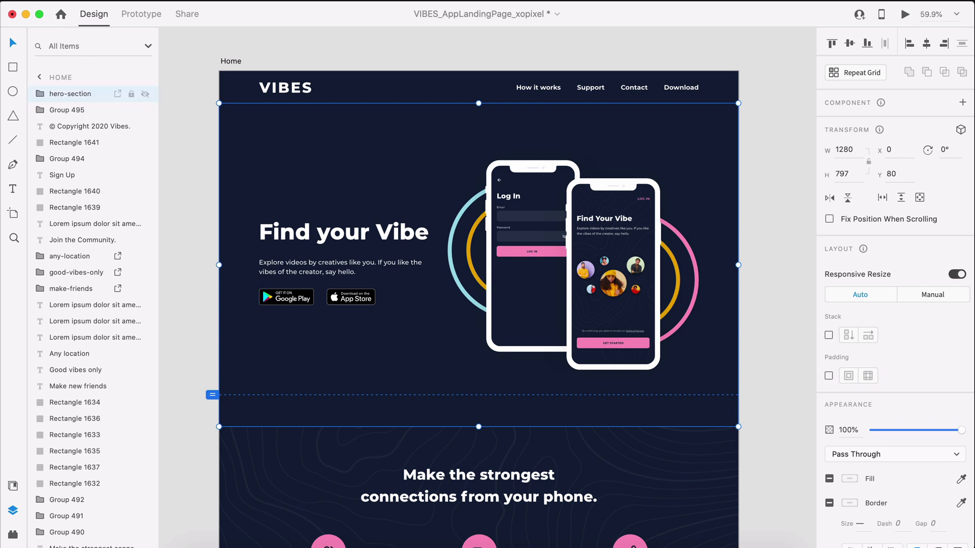
Group the top bar's background, logo and navigation links into a group named header, placed above hero-section in the layer order.
drag(261, 56, 703, 100)
key(super+g)
drag(68, 159, 72, 91)
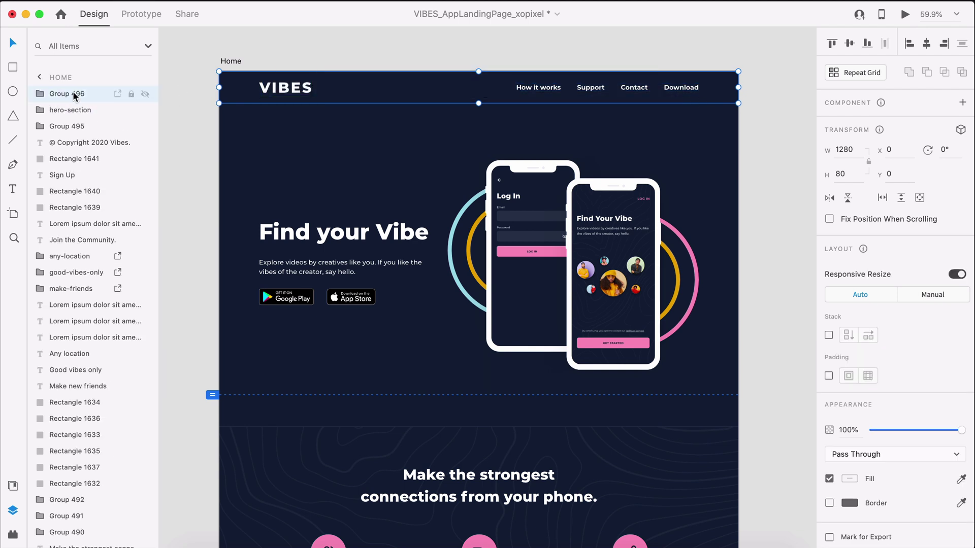
double_click(72, 93)
text(navig)
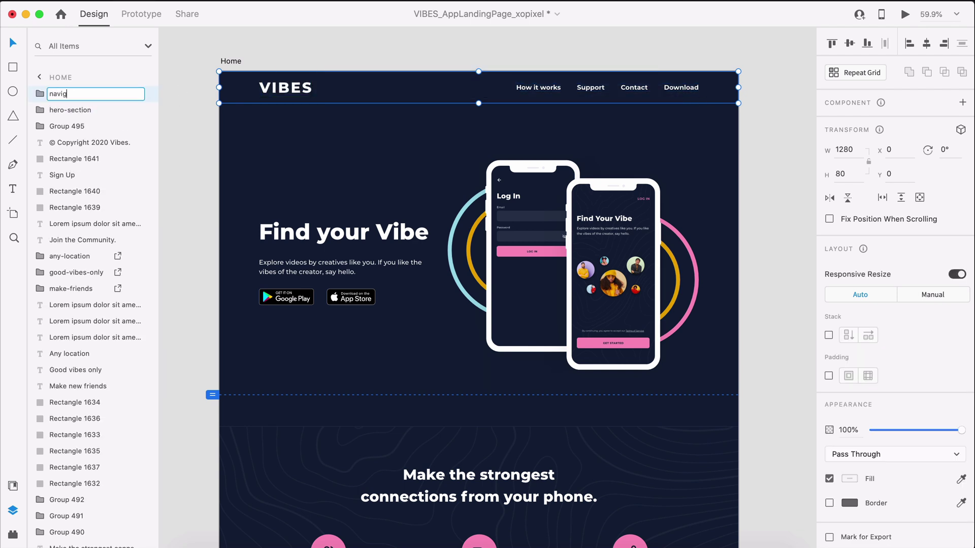
text(ation)
key(super+a)
text(top-navigation)
drag(61, 93, 47, 94)
key(super+a)
text(header)
key(Return)
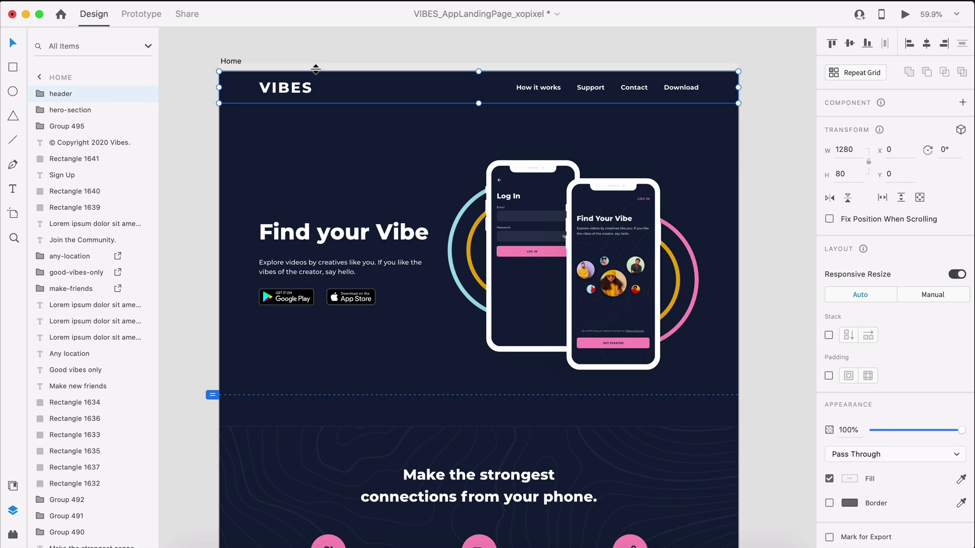
Rename the link group inside header as navigation and collapse the header group.
click(339, 51)
click(321, 87)
double_click(625, 95)
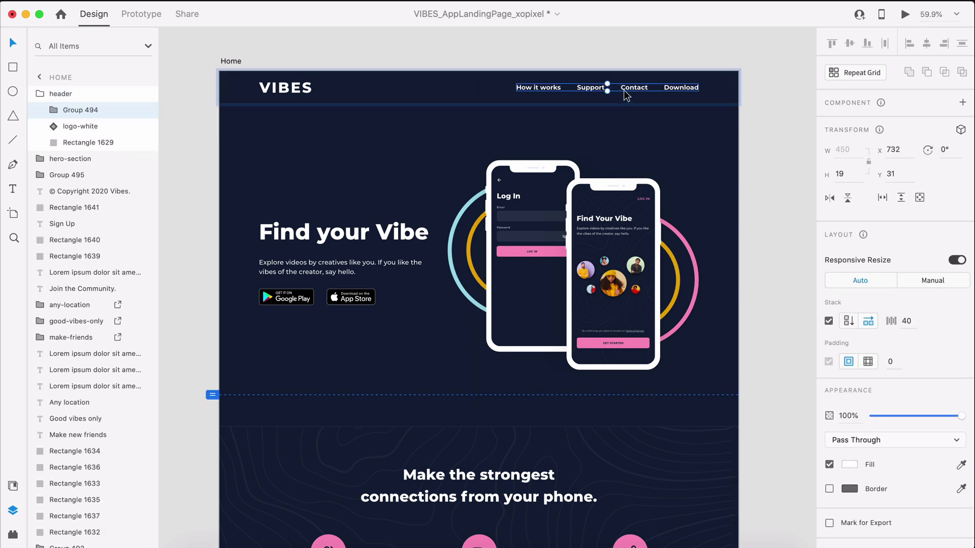
double_click(84, 108)
text(navigation)
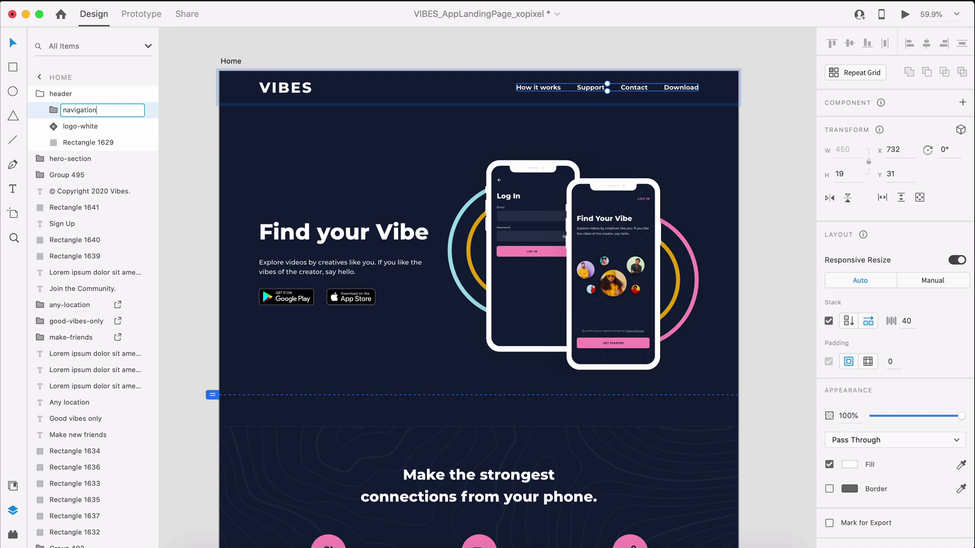
key(Return)
click(41, 95)
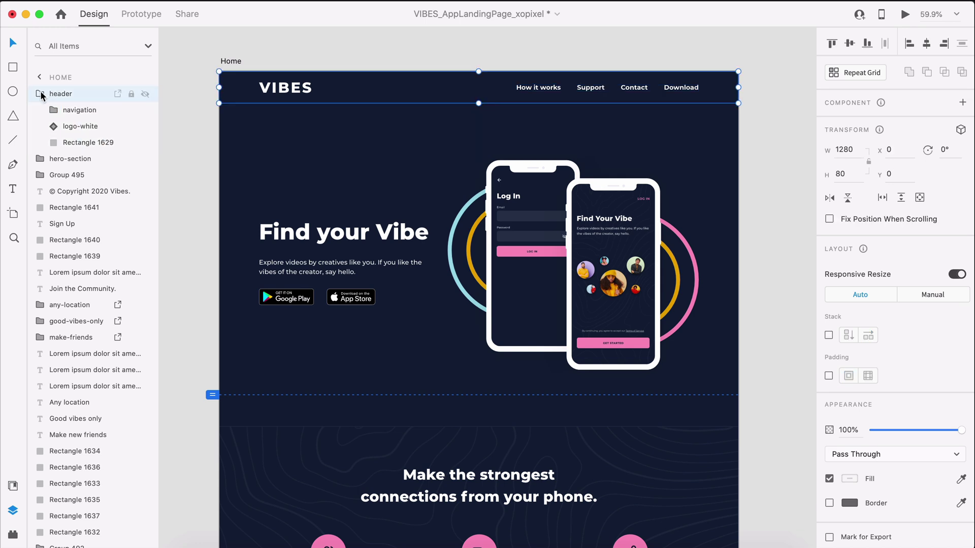
click(321, 68)
click(312, 89)
Enable padding on hero-section, set its top and bottom padding to 64, and move the section up against the header.
click(306, 140)
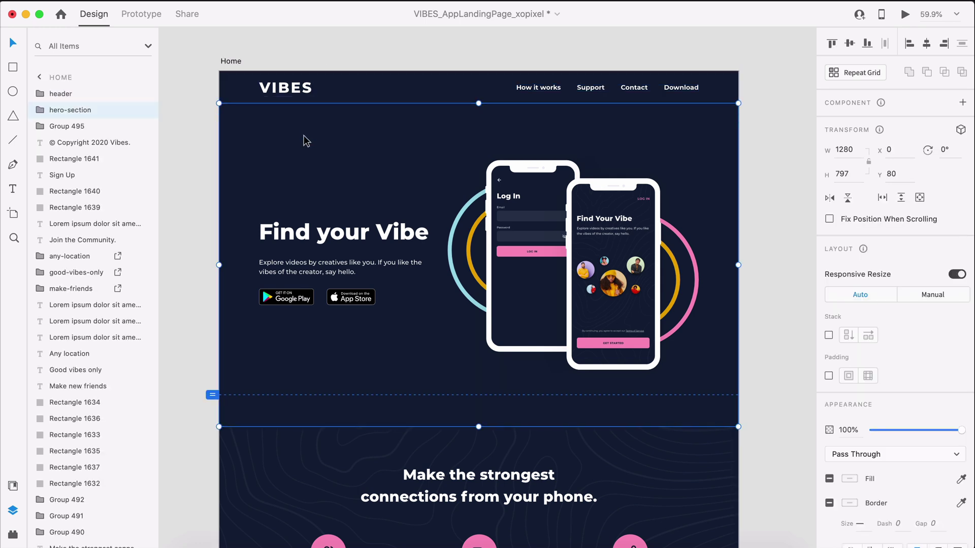
click(828, 375)
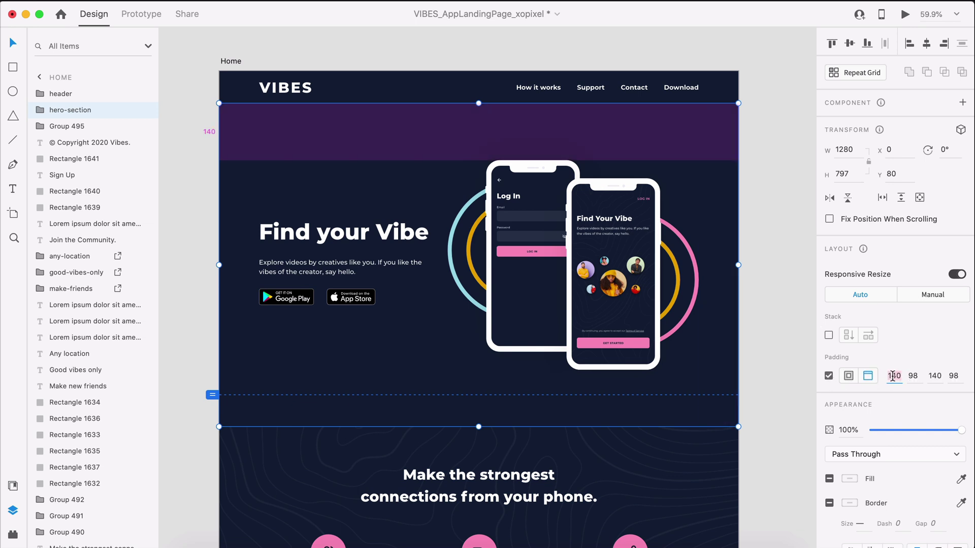
key(Return)
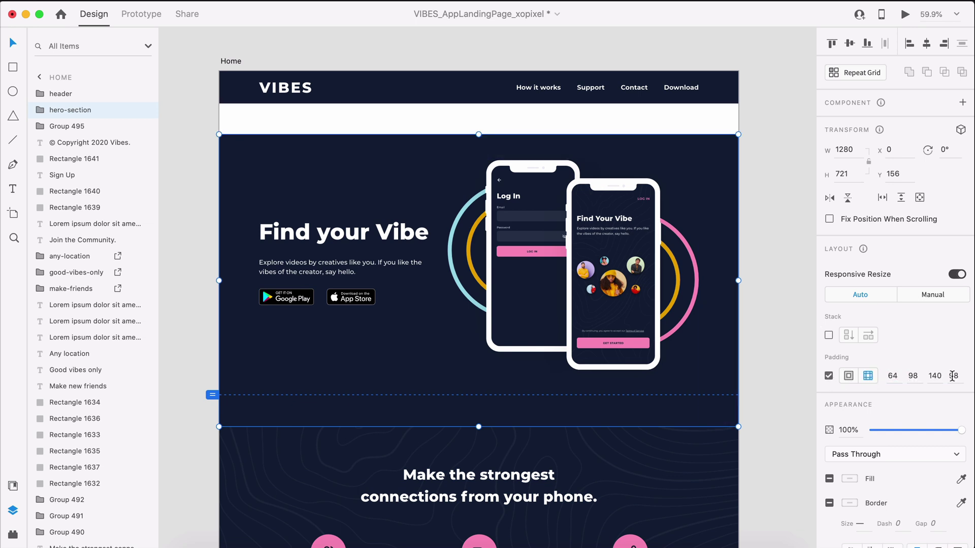
click(936, 376)
text(64)
key(Return)
click(800, 371)
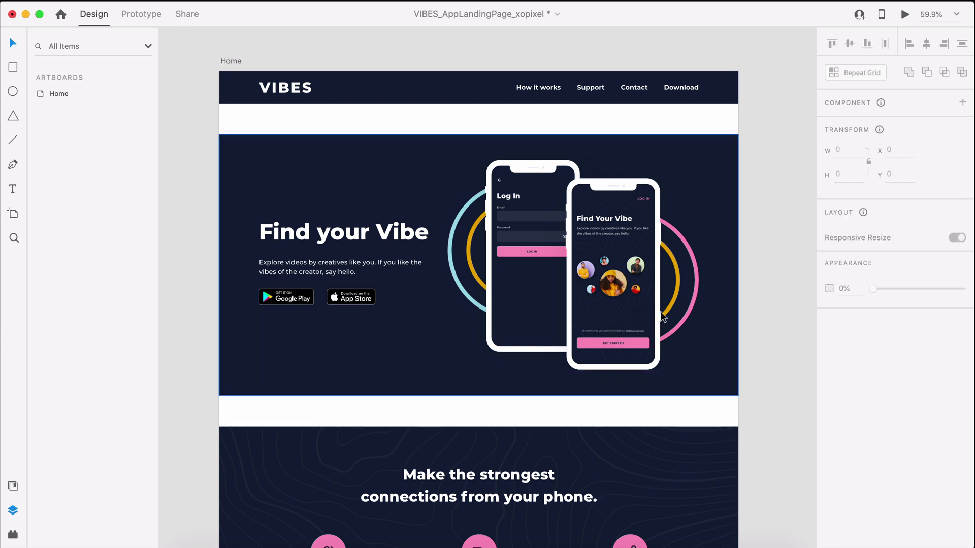
drag(625, 312, 624, 284)
click(775, 262)
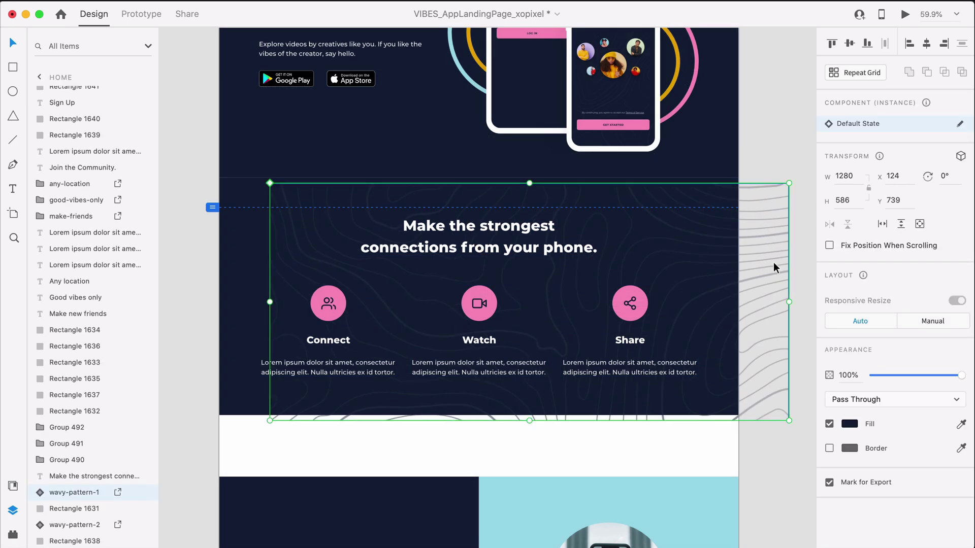
mouse_move(773, 262)
mouse_down()
mouse_move(711, 272)
mouse_move(686, 260)
mouse_up()
shift+click(709, 266)
key(super+z)
key(Escape)
Group the "Make the strongest connections from your phone." heading with the Connect, Watch and Share groups and name it content.
click(632, 325)
shift+click(483, 325)
shift+click(346, 322)
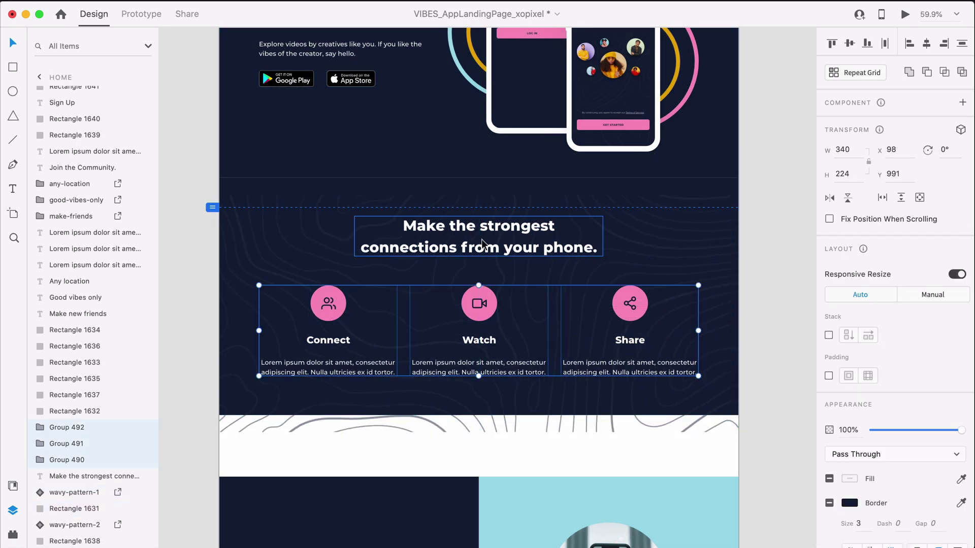
shift+click(530, 249)
key(super+g)
double_click(67, 476)
text(content)
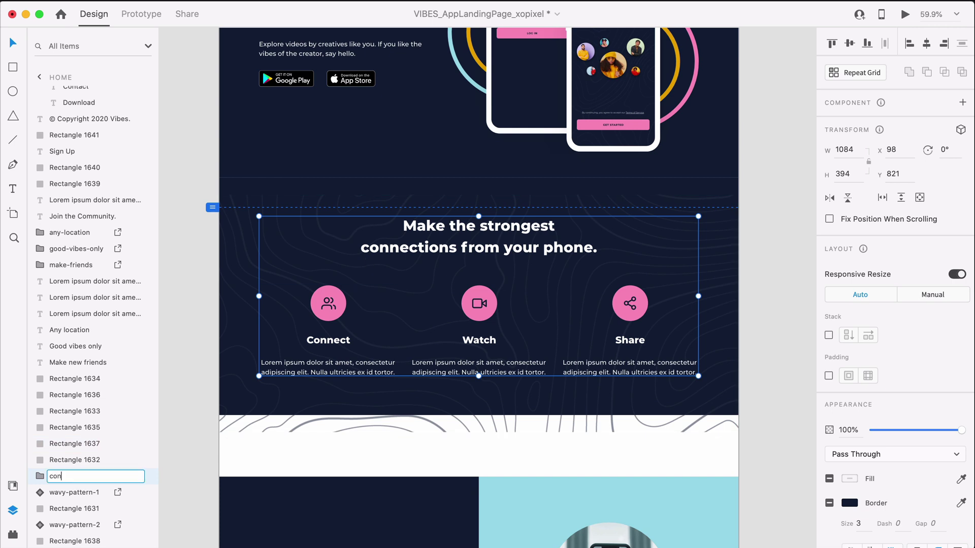
key(Return)
Group the wavy pattern and its rectangle as background, then group that with content as how-it-works-section, placed below hero-section in the layers.
key(super+shift+g)
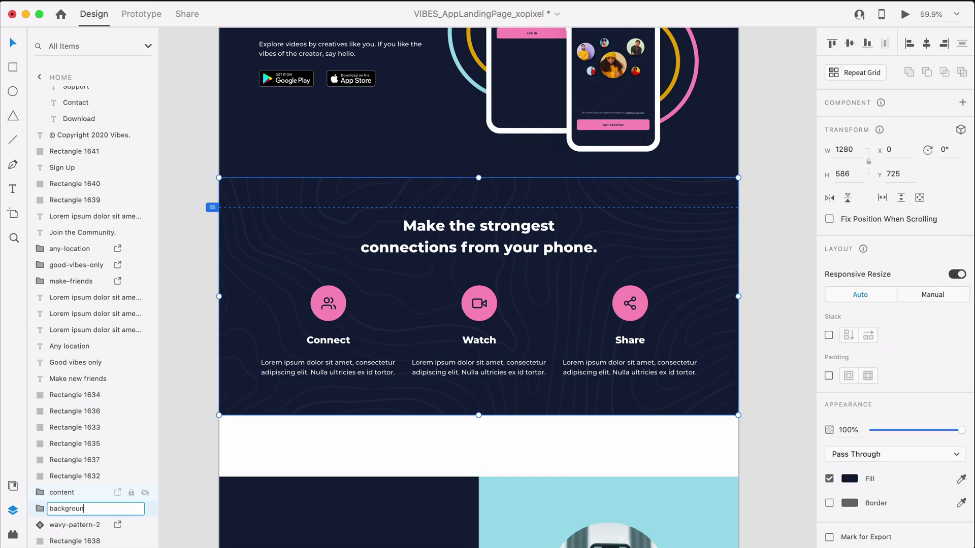
shift+click(74, 493)
key(super+g)
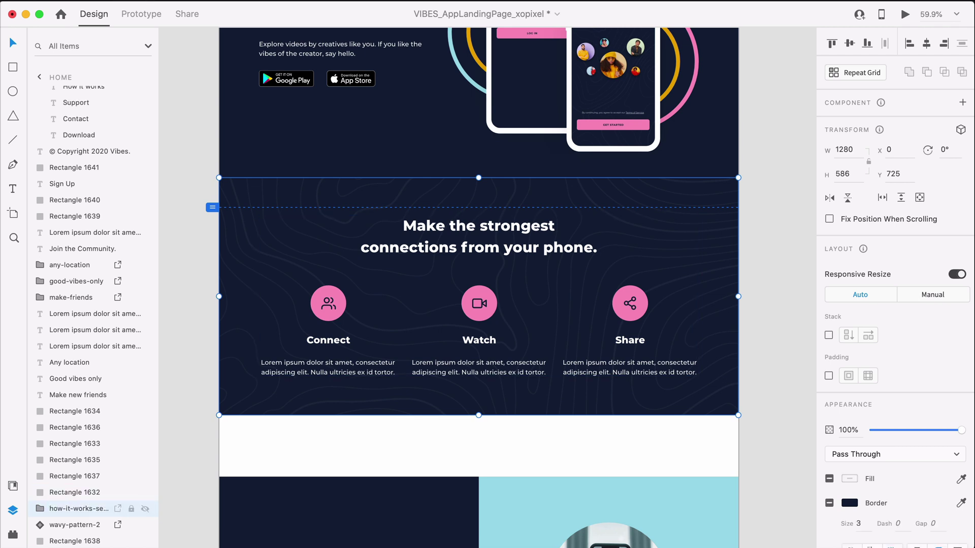
scroll(59, 283, up, 5)
click(42, 142)
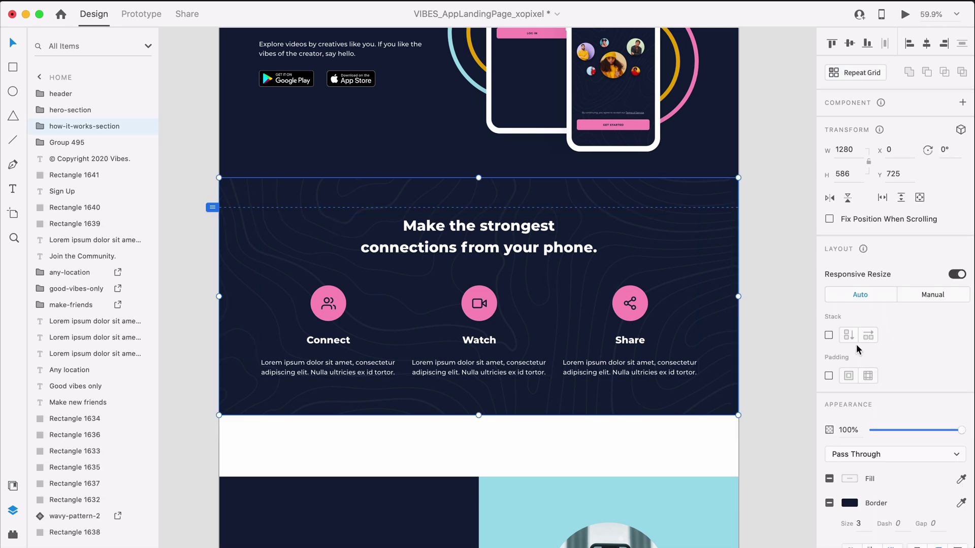
Set how-it-works-section's top and bottom padding to 64 and shorten its background accordingly.
click(893, 377)
text(64)
key(Return)
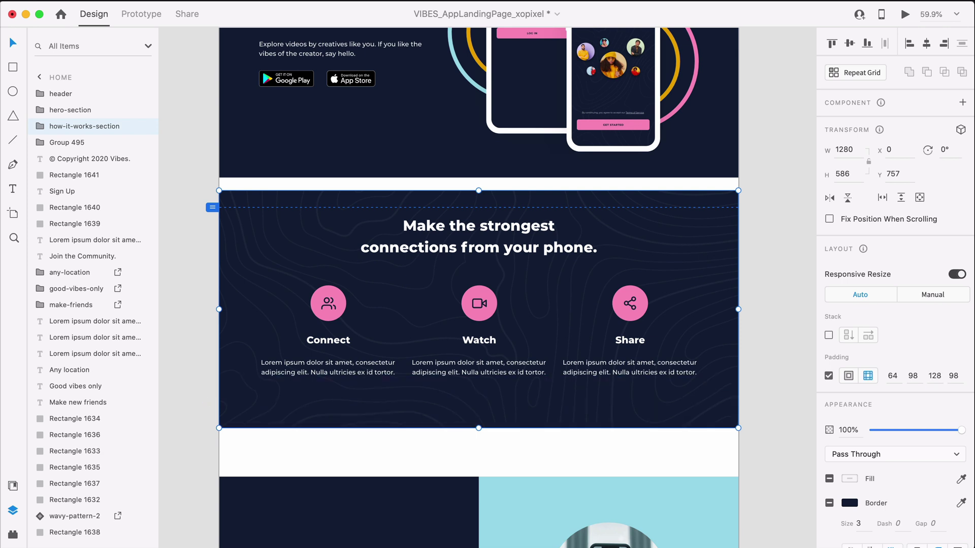
double_click(696, 397)
click(628, 315)
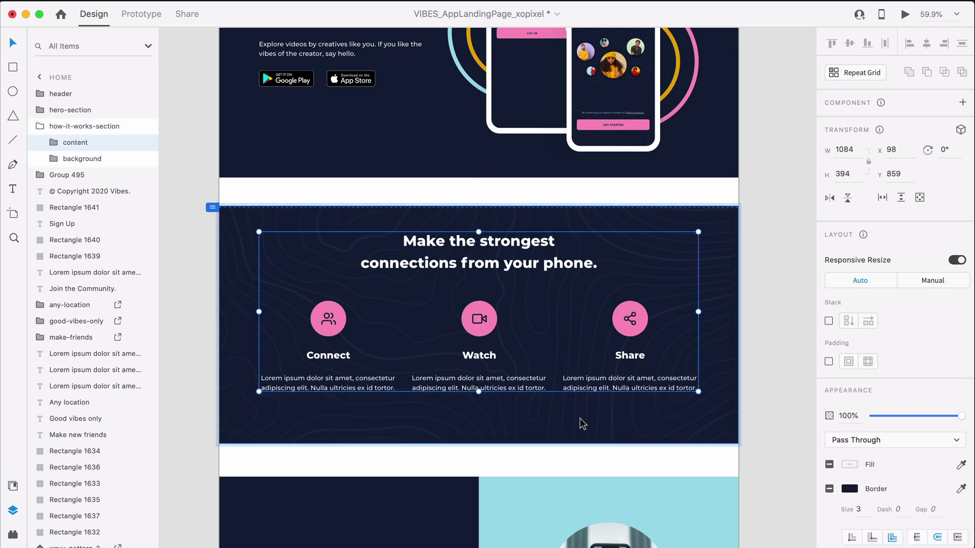
click(600, 441)
drag(479, 442, 480, 427)
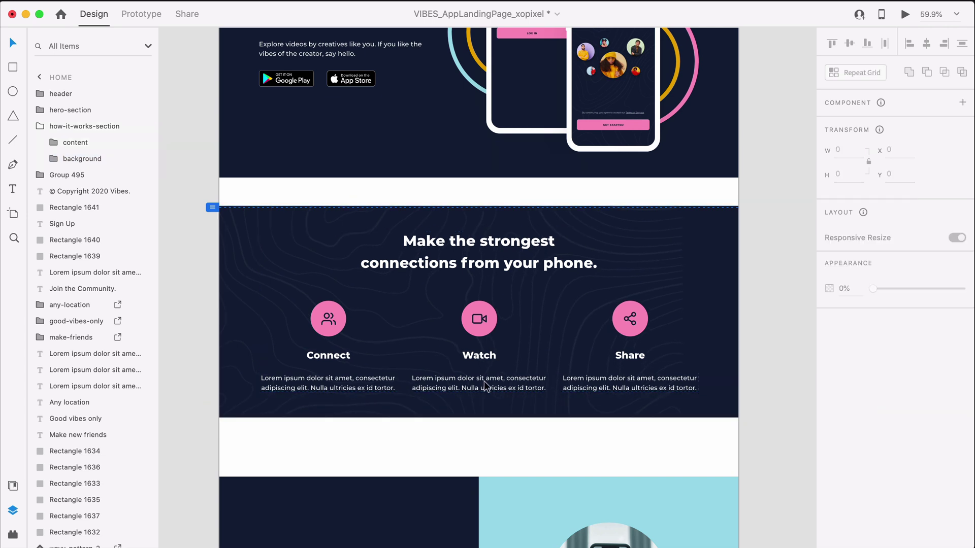
Enlarge the wavy-pattern image inside how-it-works-section's mask to span the full width, and move the section up against hero-section.
double_click(508, 220)
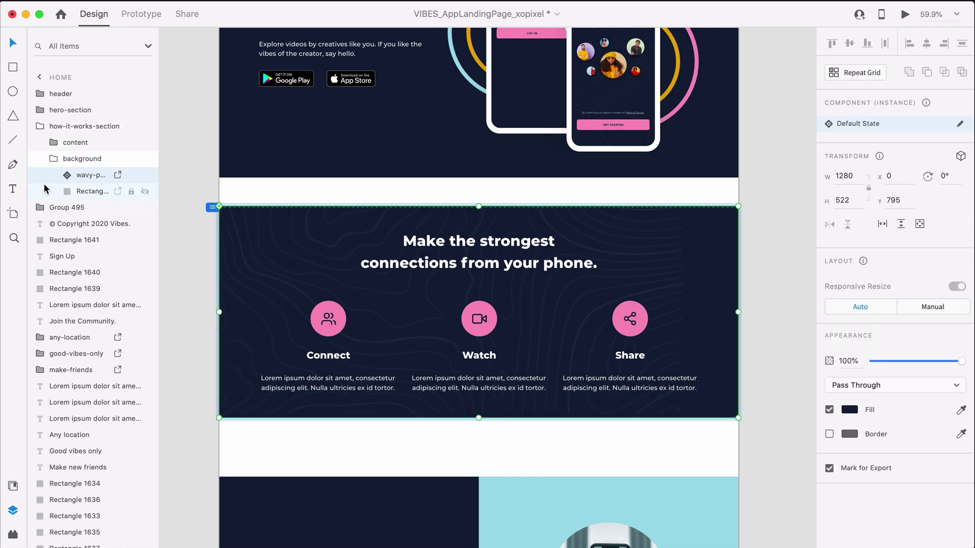
click(67, 176)
click(81, 191)
click(99, 196)
click(103, 210)
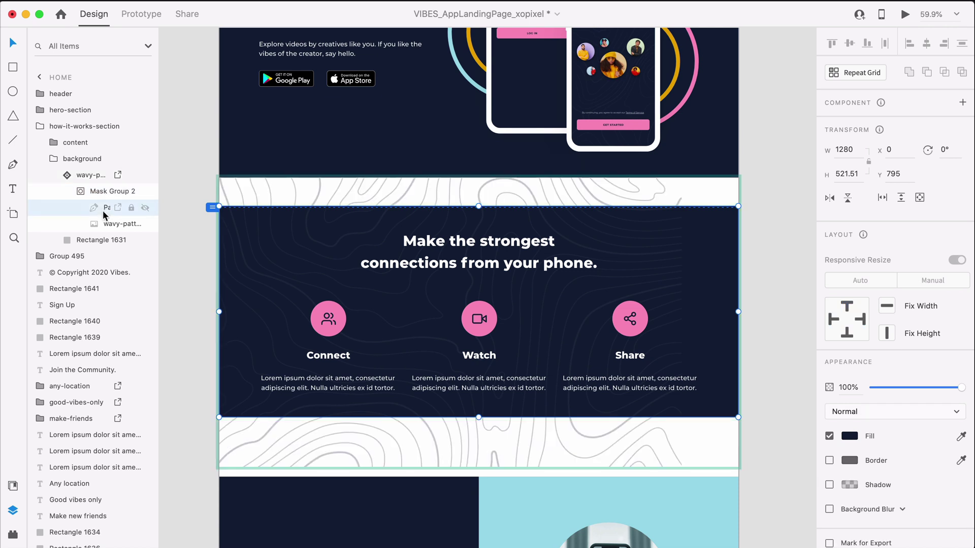
click(137, 226)
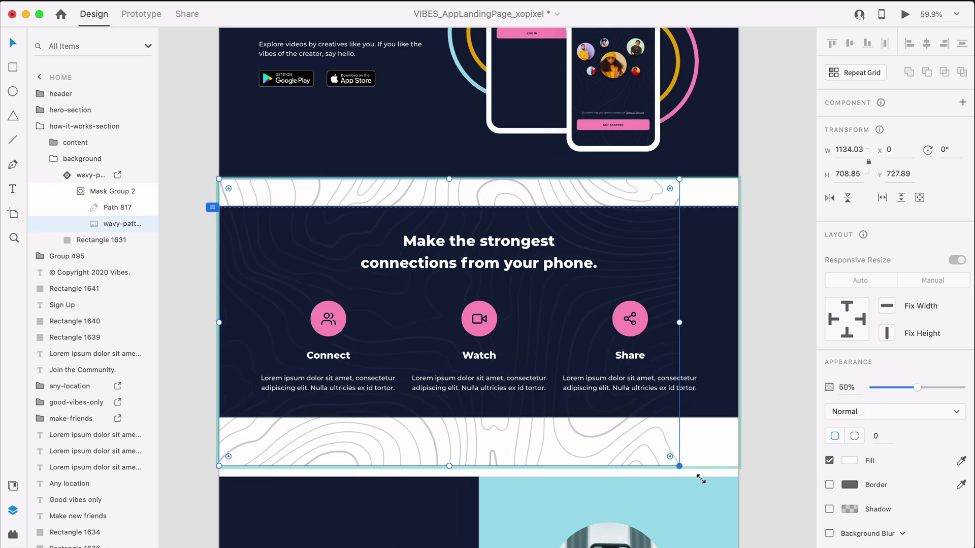
drag(738, 468, 760, 510)
click(107, 207)
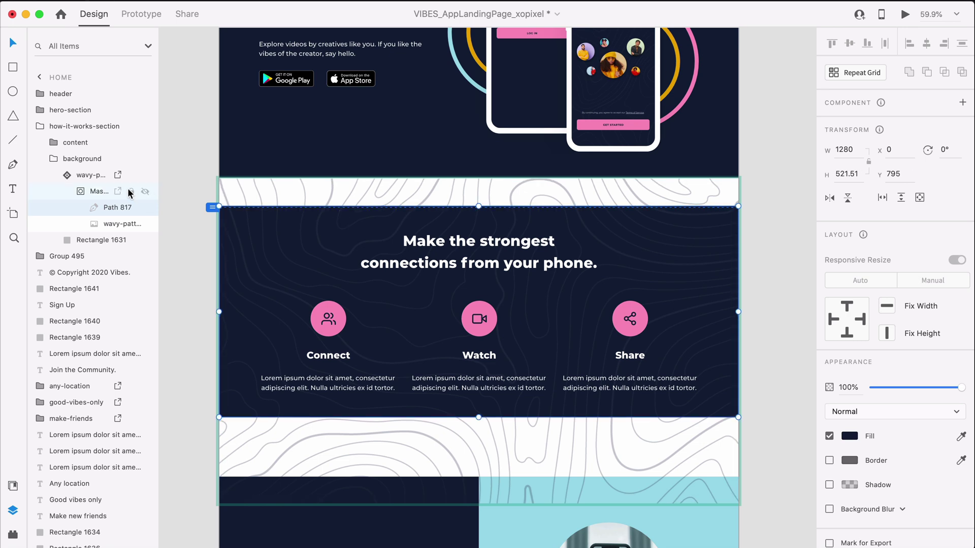
key(Escape)
key(Escape)
key(Escape)
key(Escape)
key(Escape)
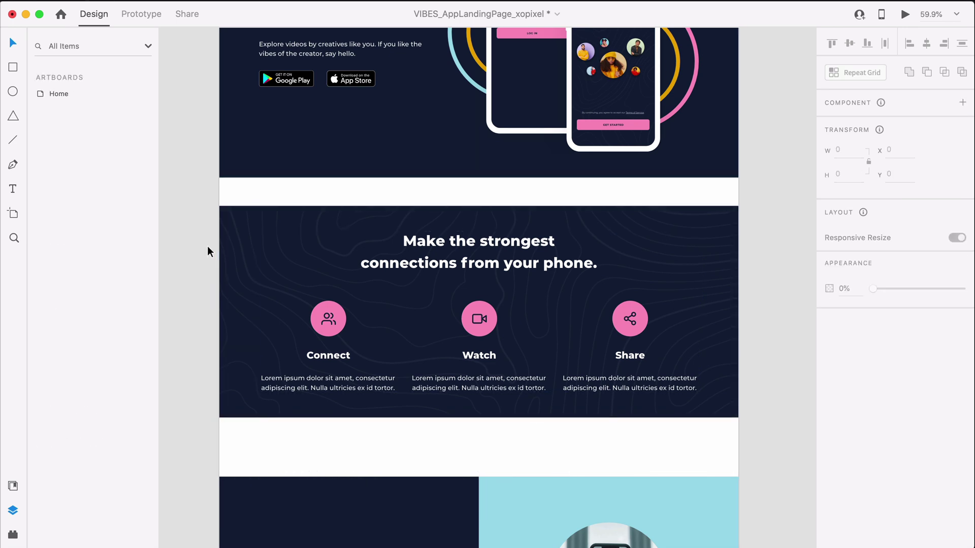
drag(396, 269, 396, 241)
click(413, 419)
Shorten feature-1's image and text blocks to 424 px high and move features-section up against how-it-works-section.
scroll(413, 419, down, 4)
click(930, 362)
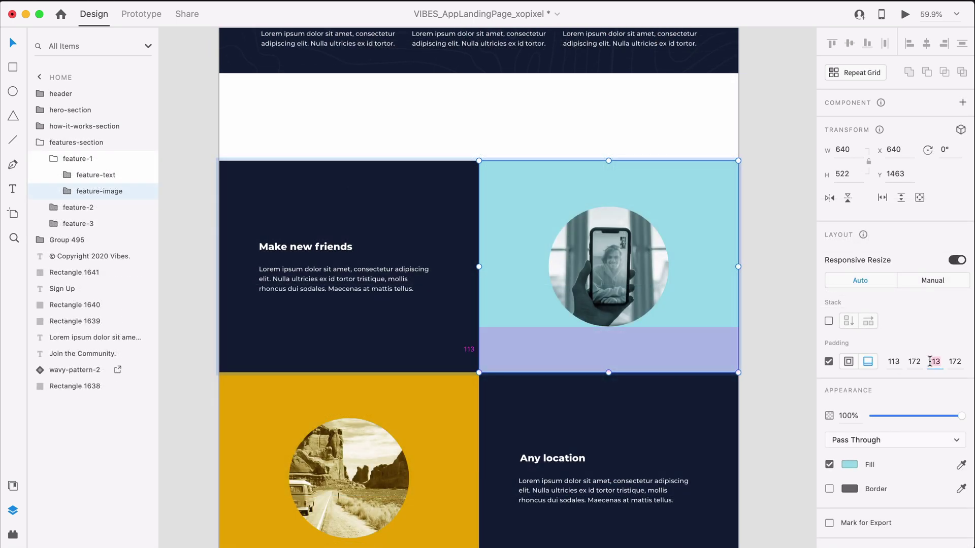
click(352, 356)
double_click(353, 355)
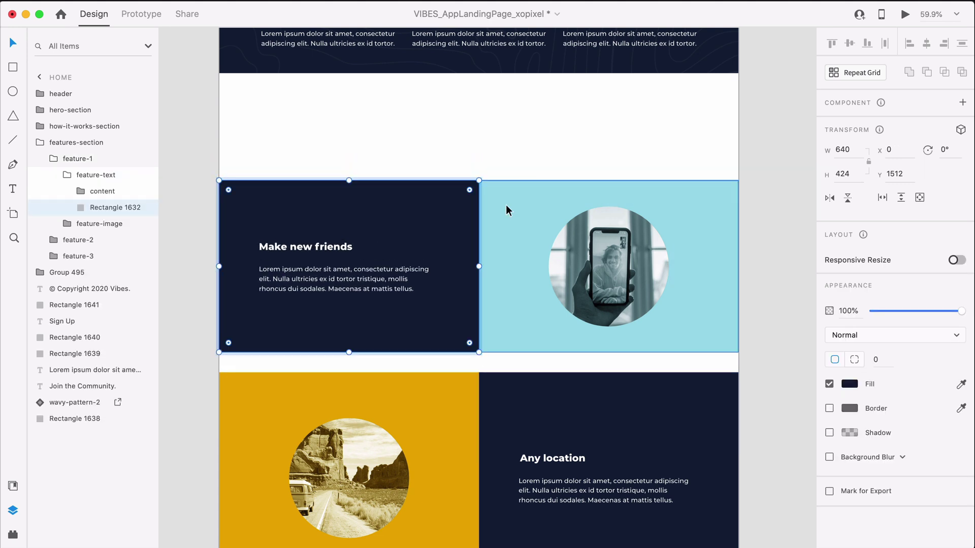
double_click(508, 211)
drag(425, 198, 424, 90)
Set the top and bottom padding of feature-2's image block to 64 and move the block up towards feature-1.
double_click(439, 325)
click(829, 361)
click(893, 361)
text(6464)
drag(440, 348, 438, 308)
Shorten feature-2's text background to the height of its image block and close the gap below feature-1.
click(584, 308)
click(957, 261)
double_click(609, 432)
drag(608, 467, 609, 427)
drag(584, 362, 584, 344)
click(464, 354)
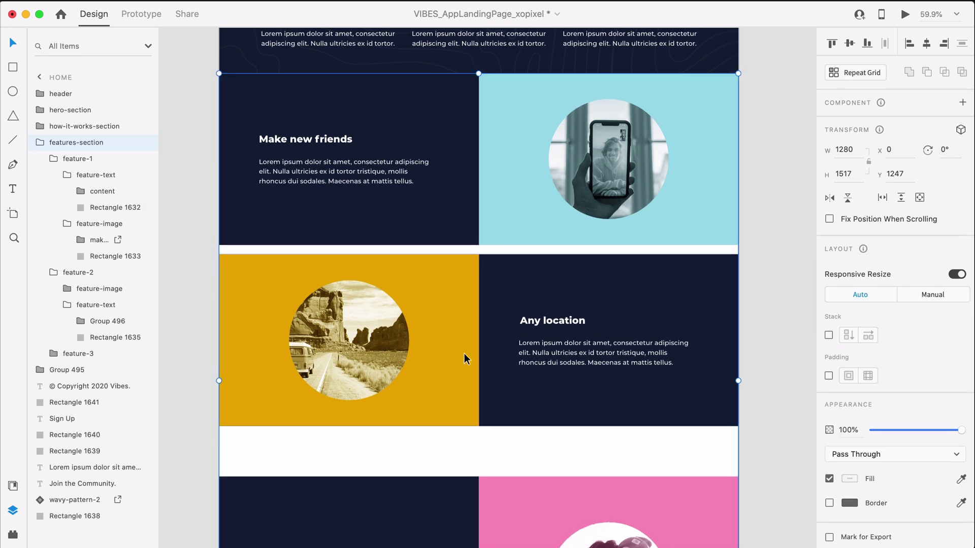
click(792, 304)
Move feature-3 up against feature-2 and set its image block's top and bottom padding to 64.
scroll(388, 376, down, 4)
drag(388, 378, 387, 319)
click(829, 362)
click(893, 361)
text(64)
key(Tab)
key(Tab)
text(6)
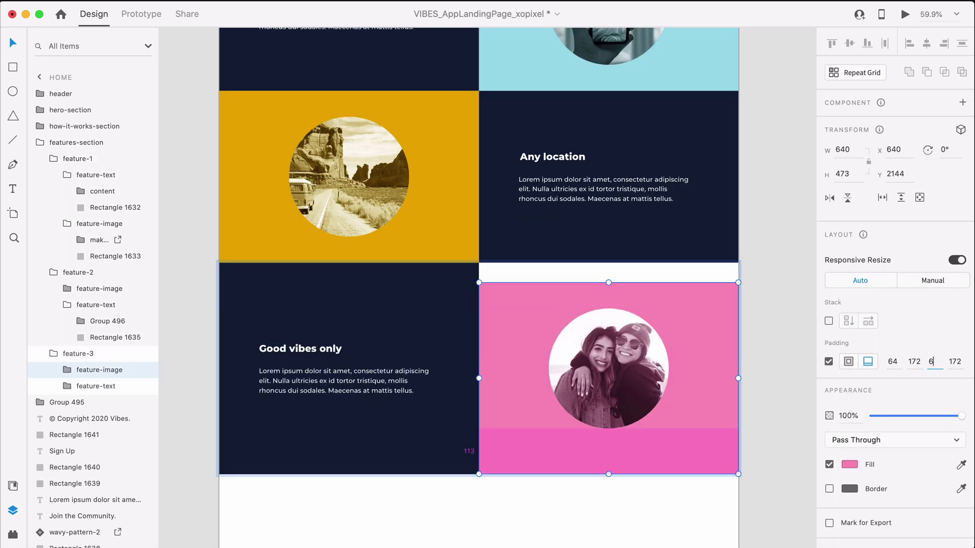
text(4)
Align feature-3's image block with the bottom of feature-2, then shorten its text background to match and recentre the text.
drag(584, 355, 584, 335)
double_click(348, 446)
drag(349, 474, 348, 434)
drag(344, 376, 344, 360)
Move the Join the Community content and the footer elements up against features-section.
scroll(355, 436, down, 6)
drag(356, 443, 356, 236)
click(303, 379)
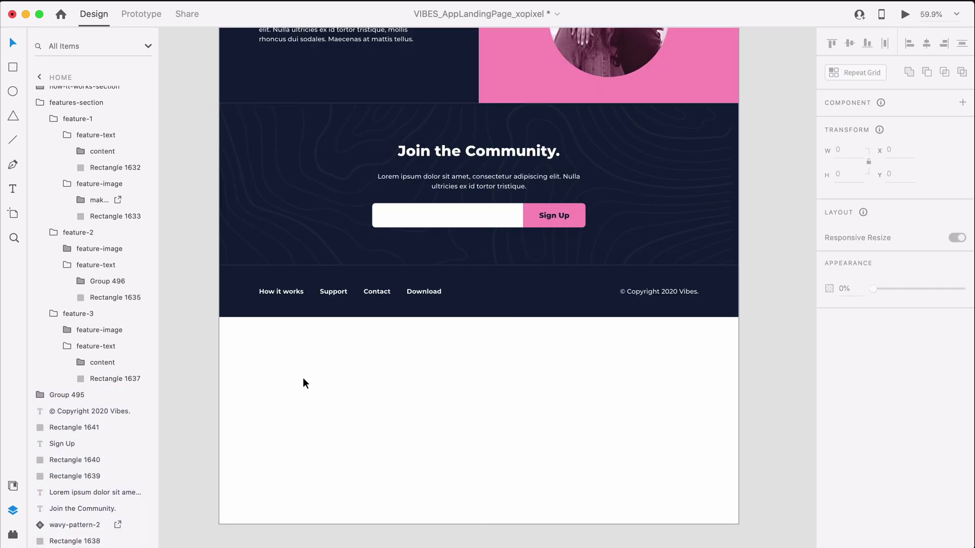
Group wavy-pattern-2 with Rectangle 1638 behind the Join the Community content, name the group background, and align the pattern with the rectangle.
scroll(303, 378, up, 5)
click(680, 343)
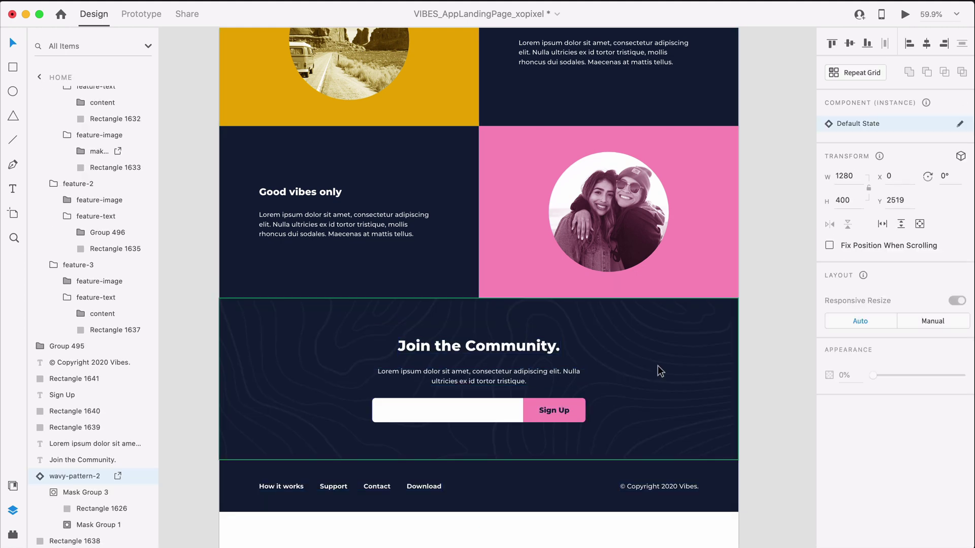
click(643, 312)
double_click(716, 361)
mouse_move(716, 361)
mouse_down()
mouse_move(717, 330)
mouse_move(751, 342)
mouse_up()
click(75, 476)
shift+click(75, 541)
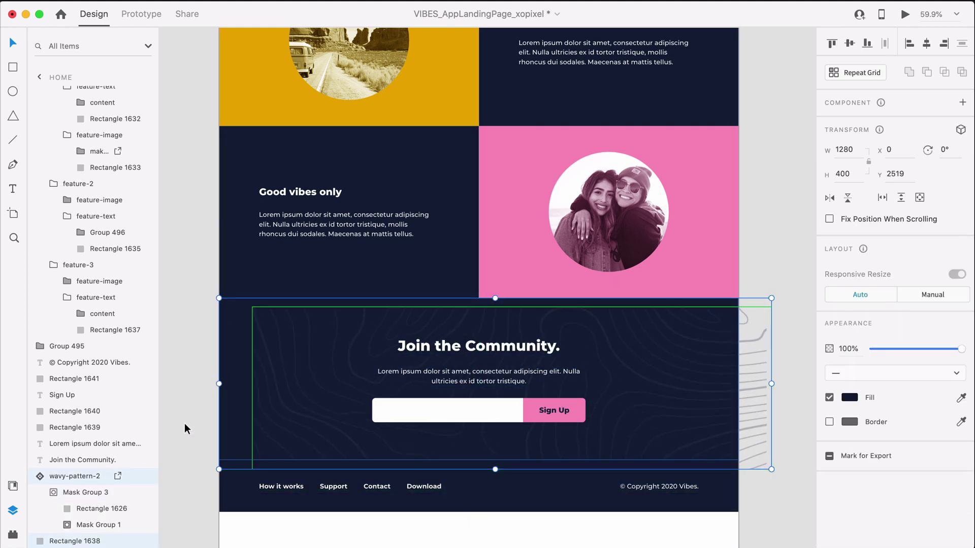
key(super+g)
double_click(293, 409)
drag(294, 409, 260, 399)
click(54, 479)
double_click(67, 510)
text(background)
Group the Sign Up label with its pink rectangle and name the group button.
click(457, 356)
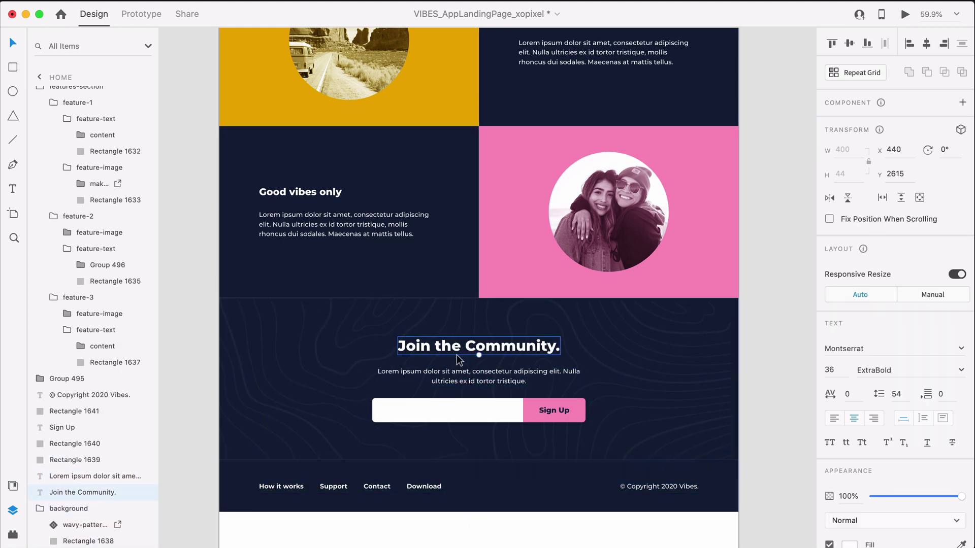
key(super+g)
double_click(66, 443)
text(button)
Rename the white input rectangle email-field and group it with button as signup.
double_click(75, 460)
text(email-field)
key(Return)
shift+click(60, 444)
key(super+g)
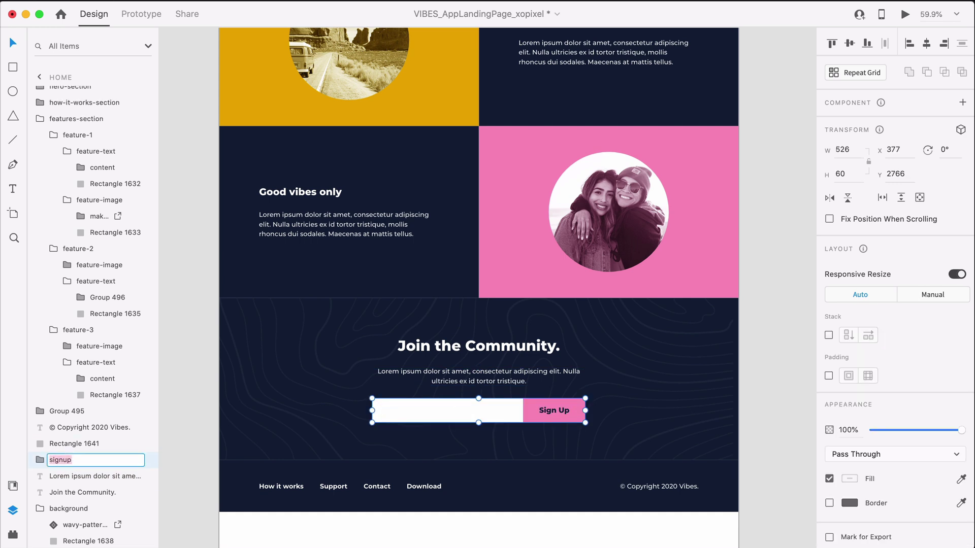
Group the Join the Community heading, its paragraph and the signup group, and name the group content.
shift+click(509, 378)
shift+click(502, 347)
key(super+g)
double_click(68, 484)
text(content)
Group content and background as cta-section and place it directly below features-section in the layer order.
shift+click(283, 402)
key(super+g)
double_click(73, 482)
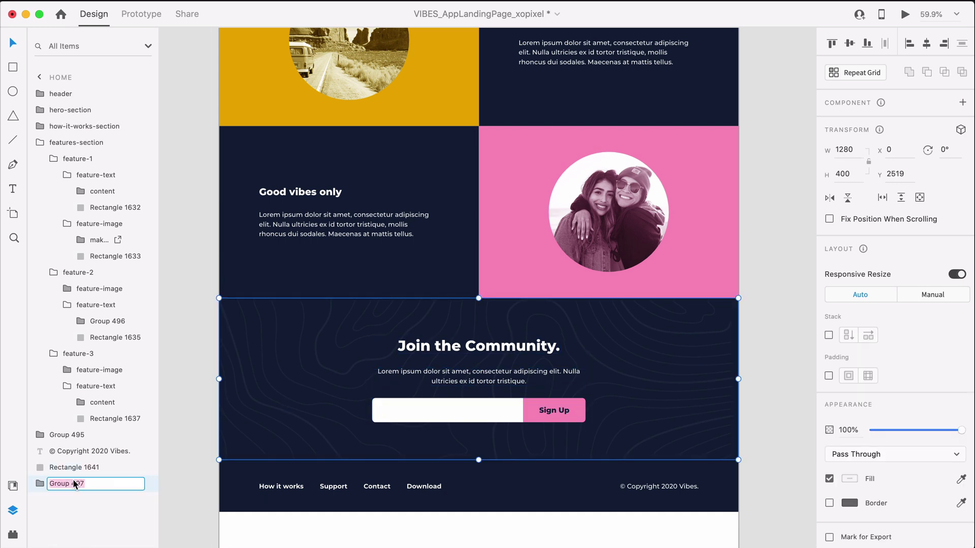
click(40, 143)
drag(68, 176, 68, 151)
Enable padding on cta-section and shorten its background to about 340 px high around the content.
click(40, 159)
click(53, 192)
click(829, 375)
click(918, 376)
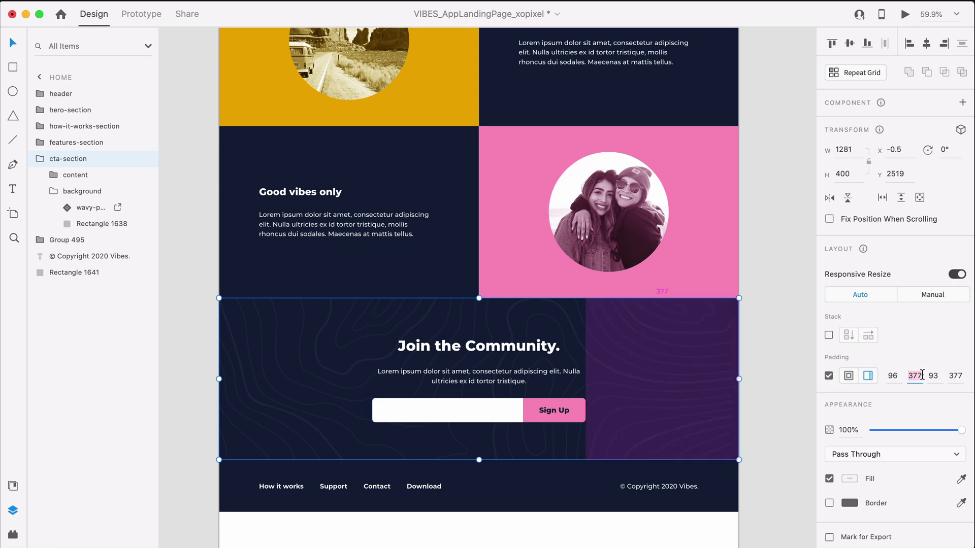
double_click(660, 436)
drag(478, 473, 481, 448)
key(super+v)
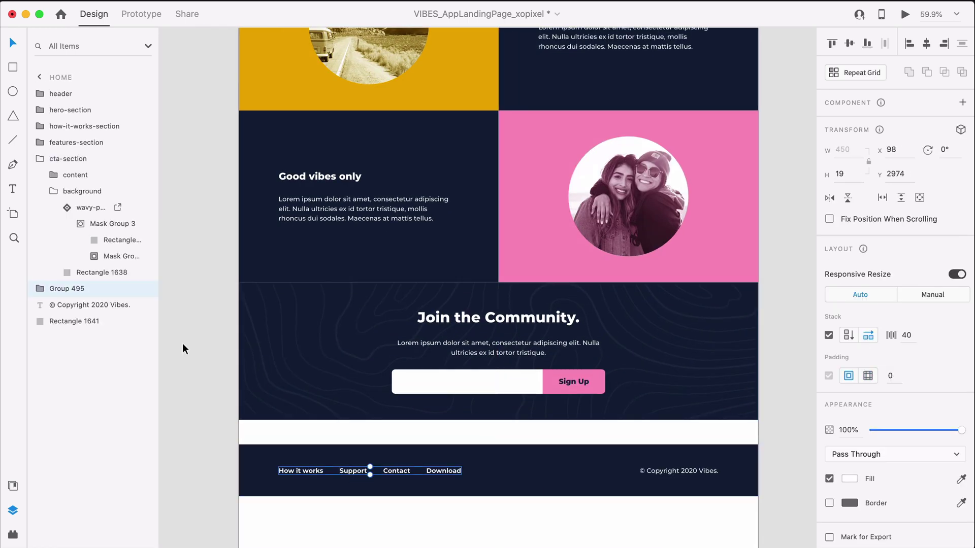
Group the footer links, copyright text and Rectangle 1641 as footer, and move it up against cta-section.
shift+click(74, 321)
key(super+g)
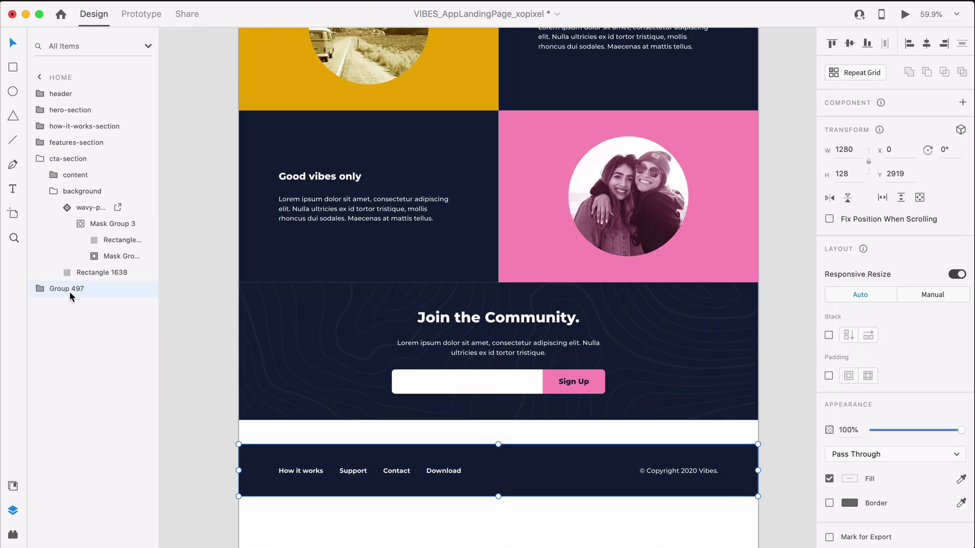
drag(392, 476, 392, 452)
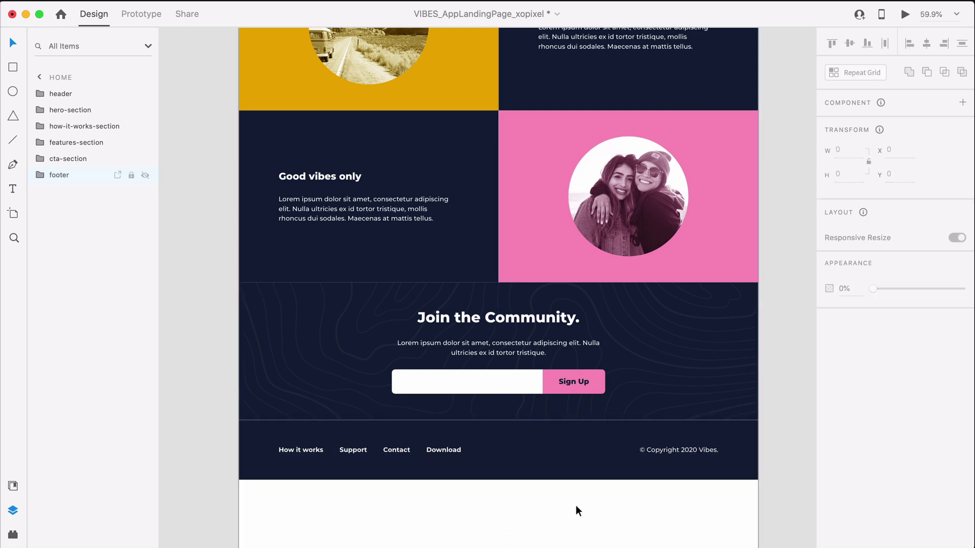
Realign the wavy background with the edges of cta-section and place the footer directly beneath the section.
scroll(576, 505, up, 5)
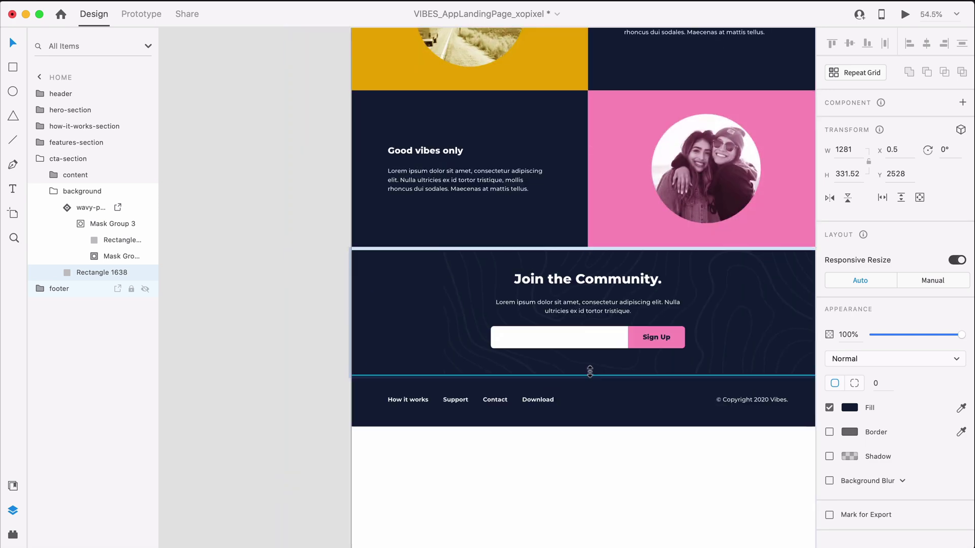
click(440, 369)
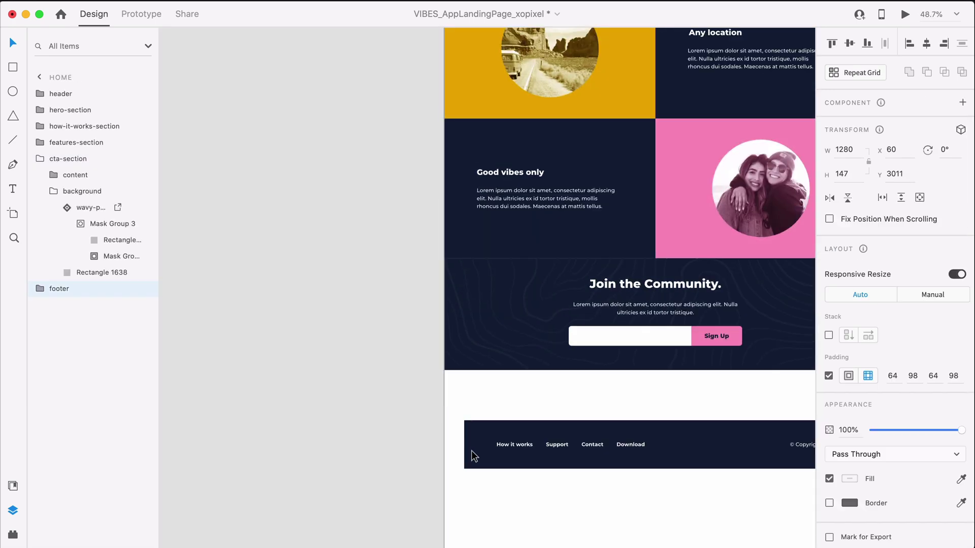
click(87, 192)
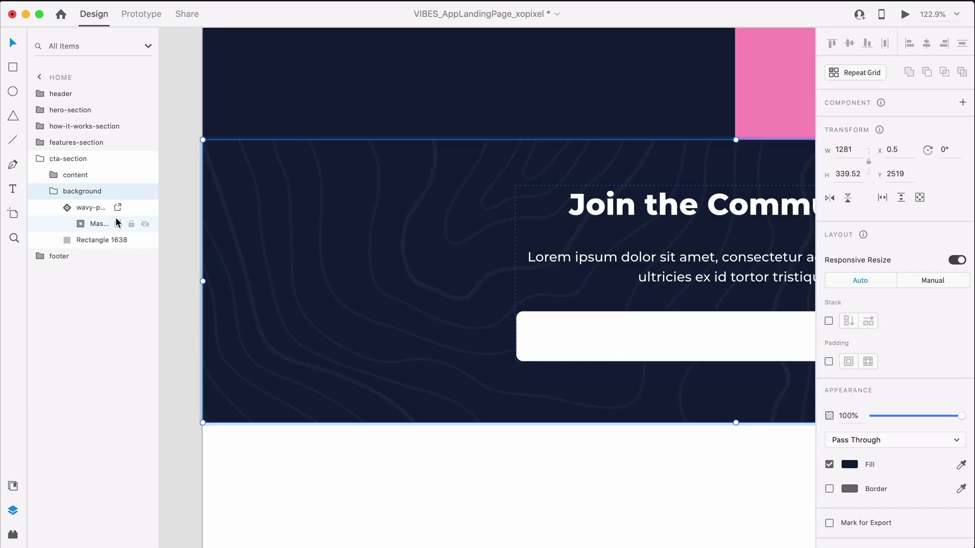
click(289, 233)
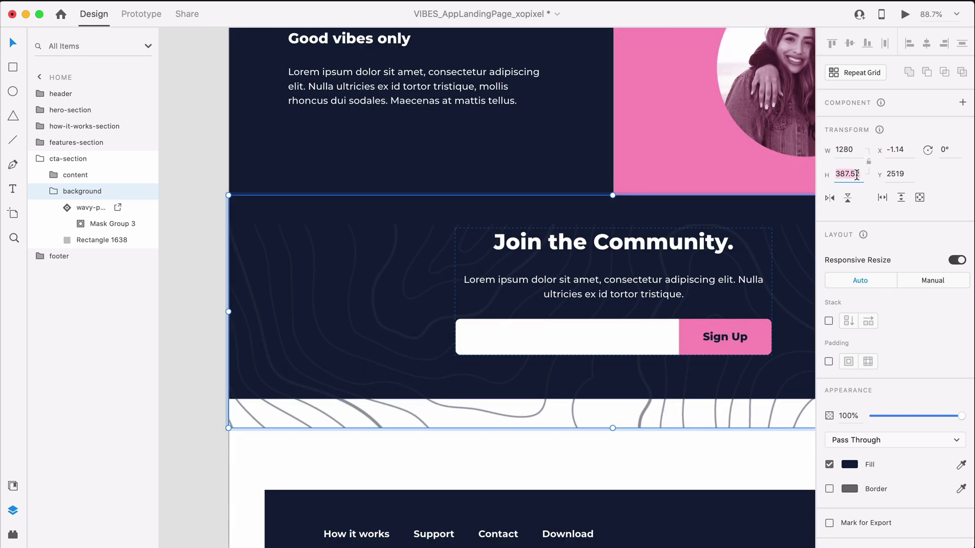
click(359, 298)
click(322, 366)
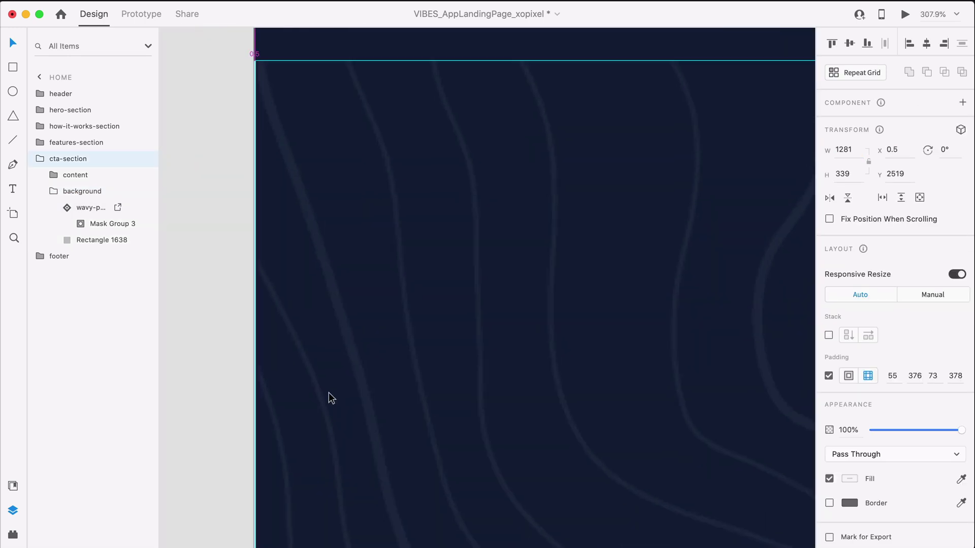
click(196, 371)
click(374, 430)
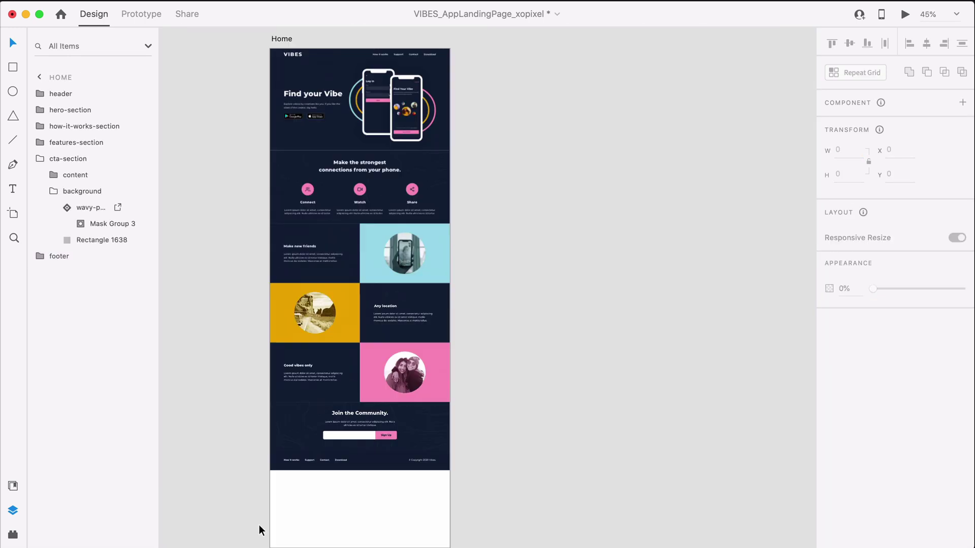
Trim the Home artboard's height to 3005 so it ends at the footer, and save the document.
click(261, 527)
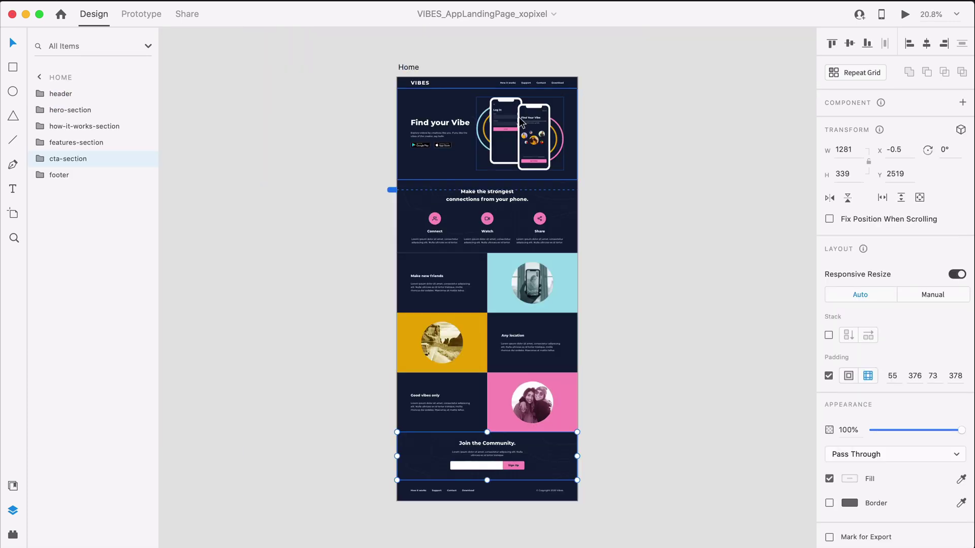
click(596, 97)
click(411, 67)
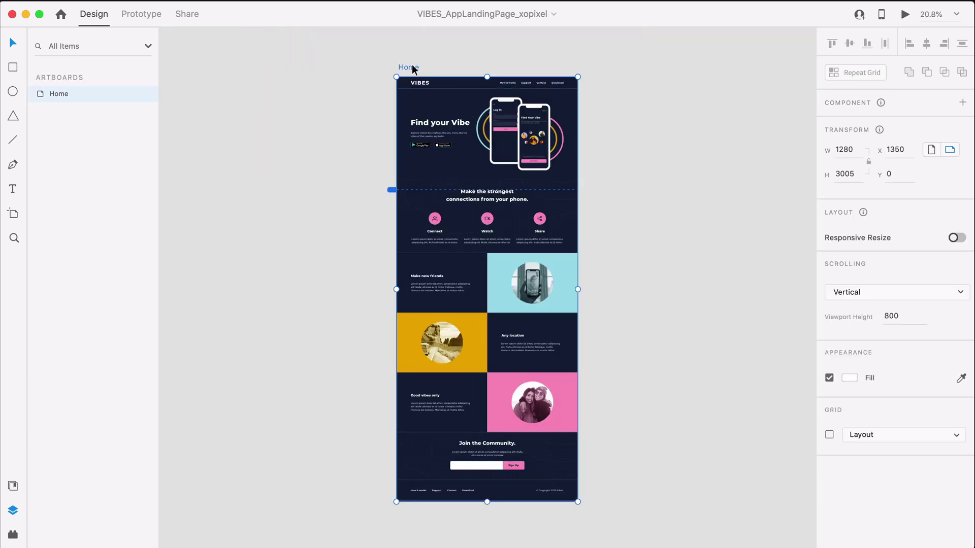
click(638, 51)
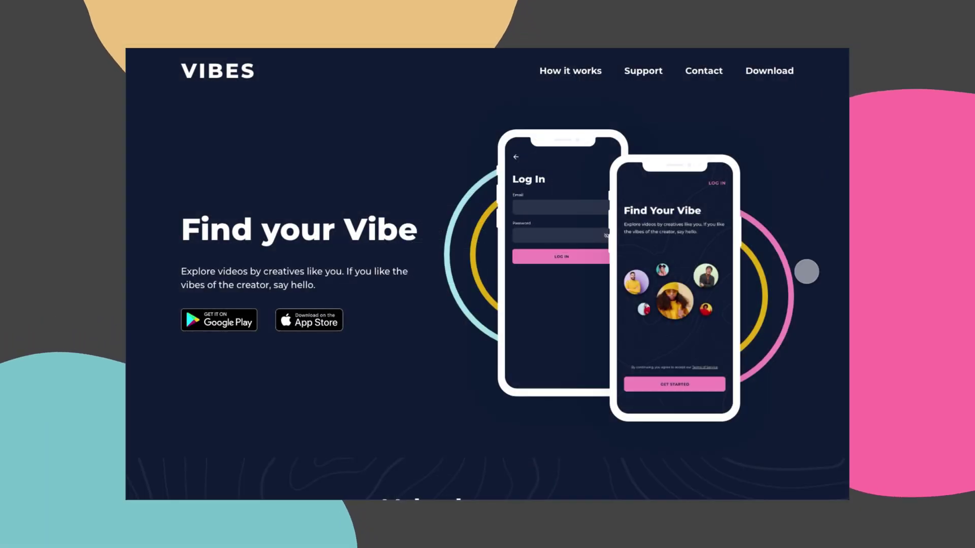
Preview the landing page from the hero down to the Make new friends feature.
scroll(803, 332, down, 3)
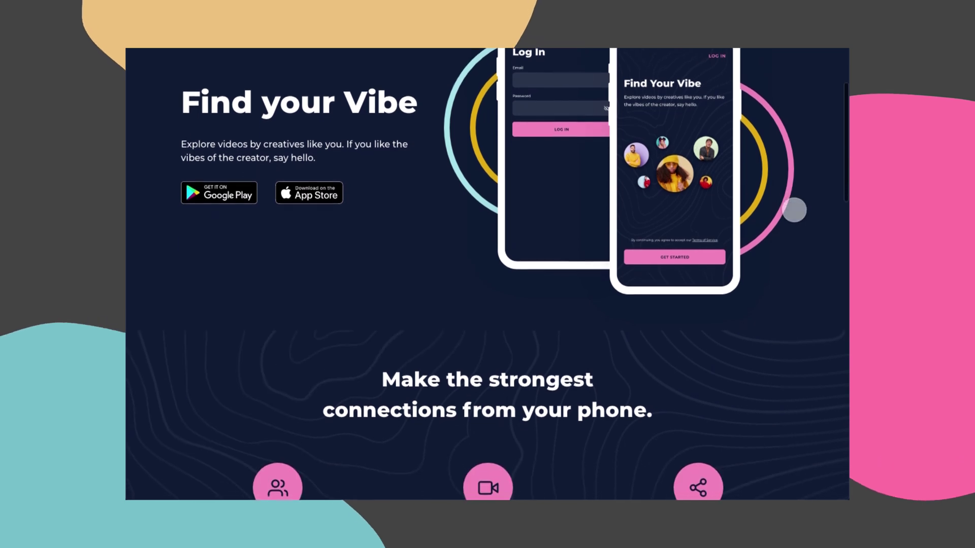
drag(796, 423, 785, 300)
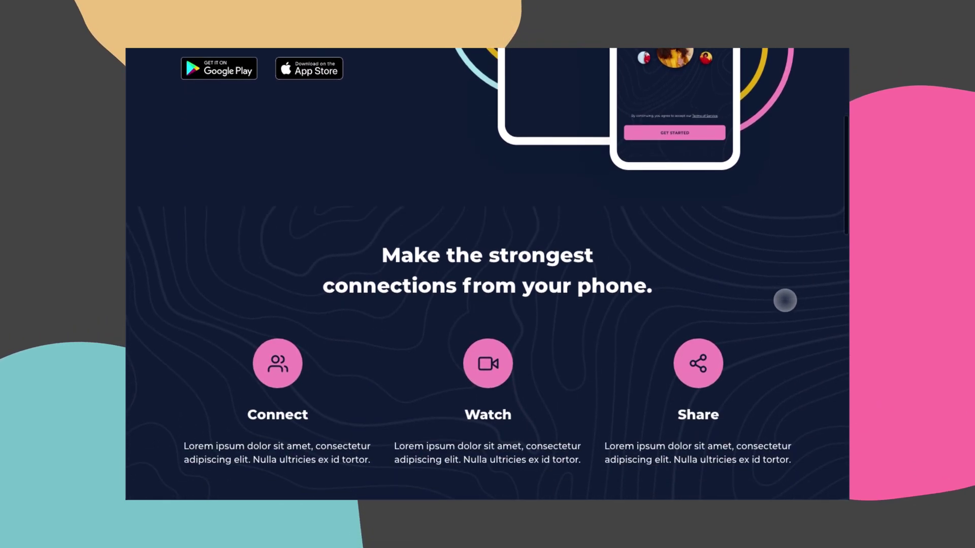
drag(791, 450, 787, 302)
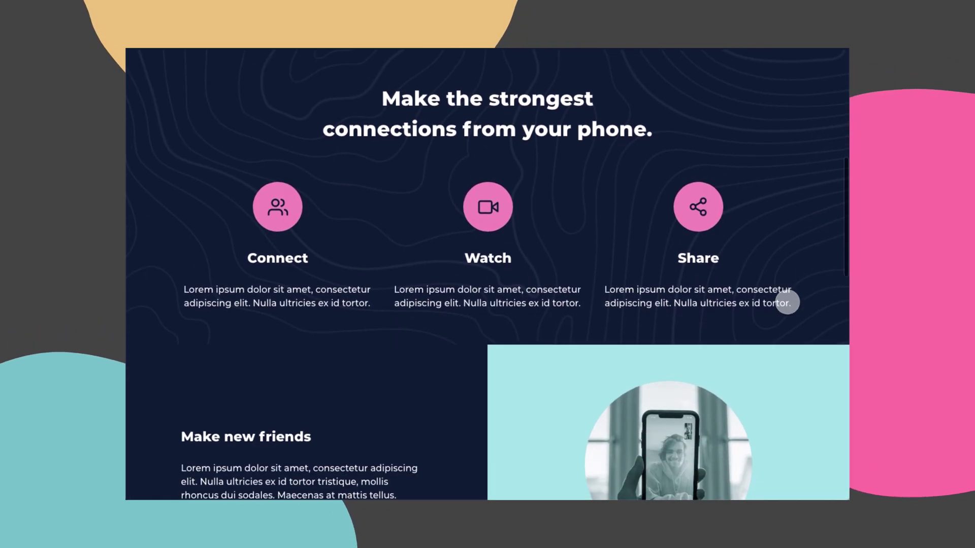
drag(793, 458, 781, 348)
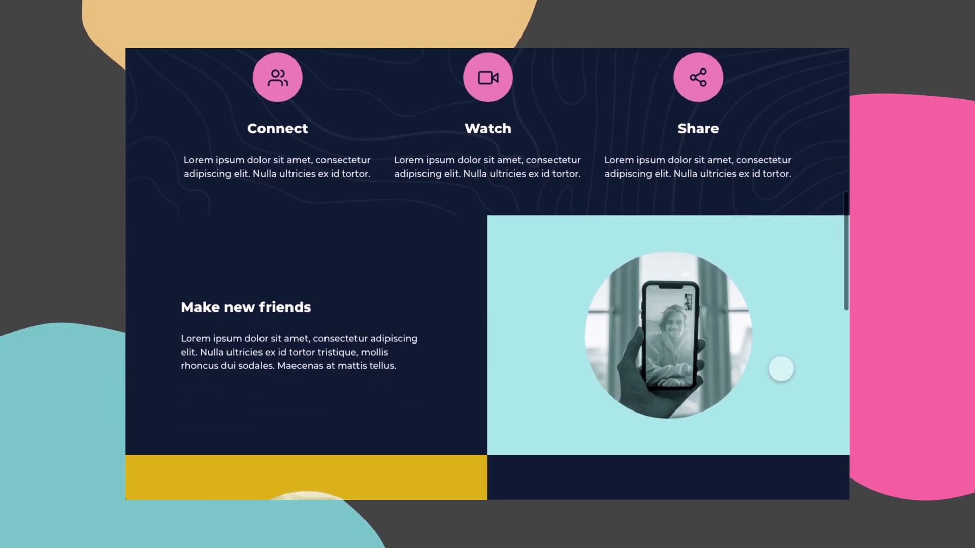
Preview the rest of the landing page from the Make new friends feature through the Join the Community section to the footer.
drag(797, 468, 792, 355)
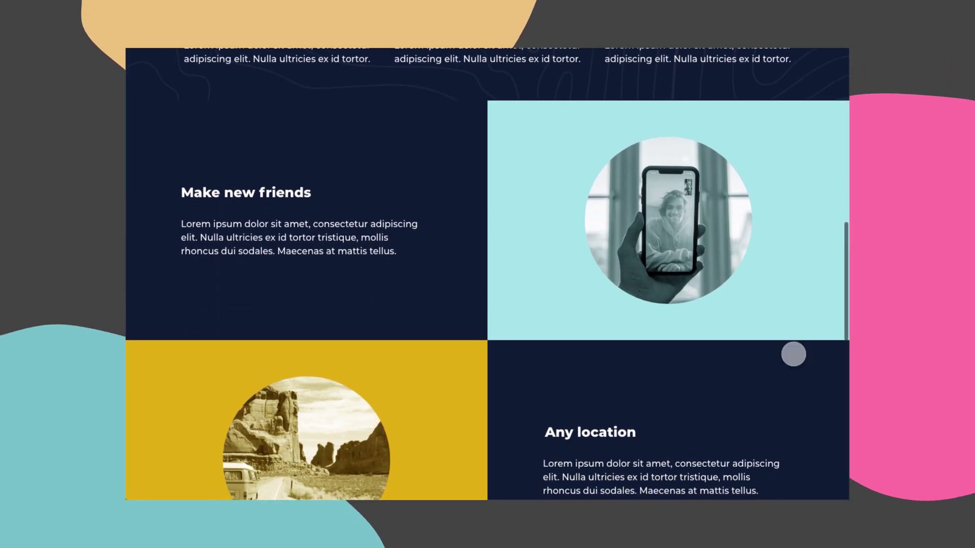
drag(803, 464, 797, 333)
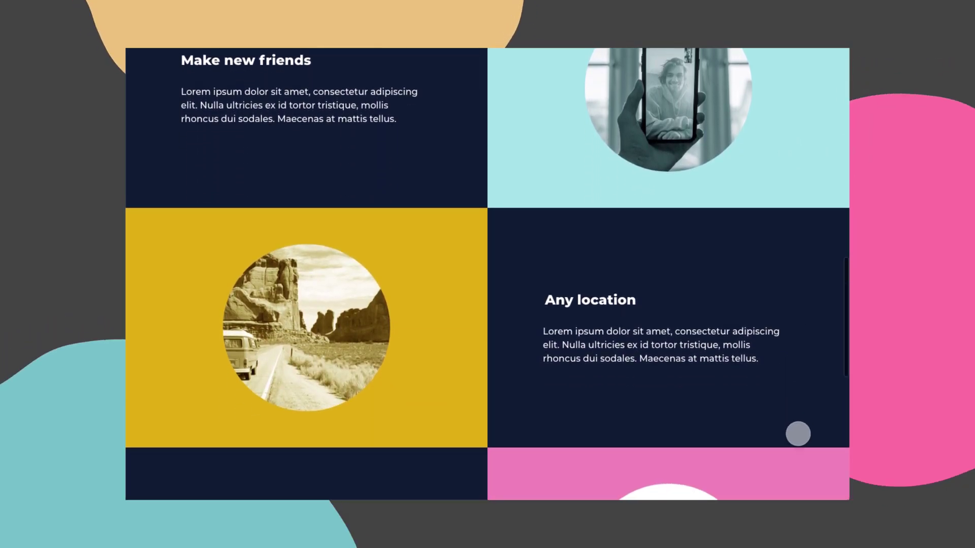
drag(797, 469, 784, 351)
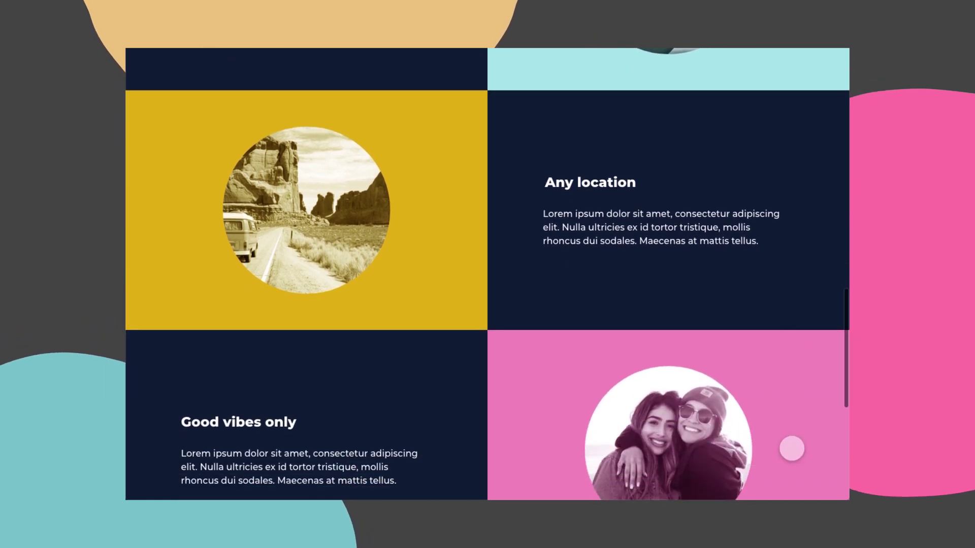
drag(791, 445, 782, 351)
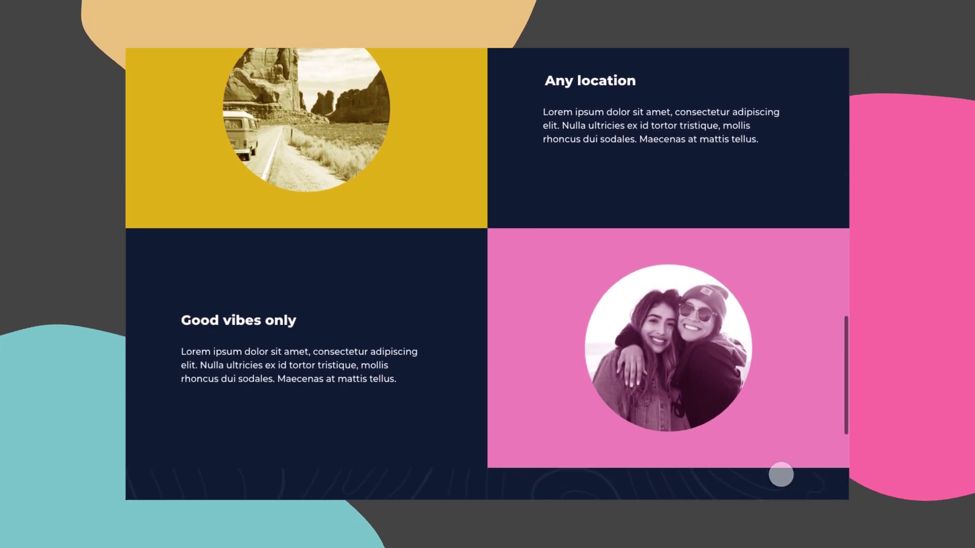
drag(781, 475, 786, 353)
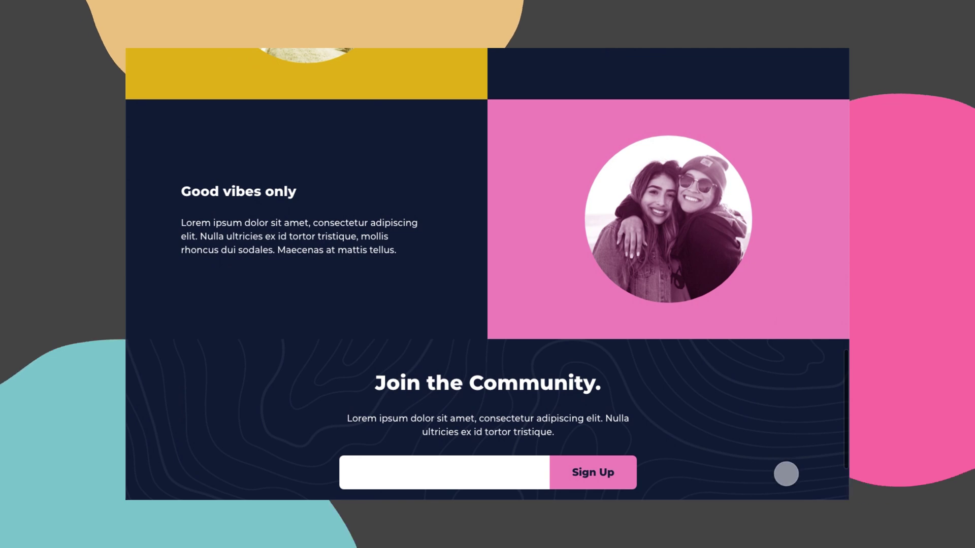
drag(786, 474, 783, 377)
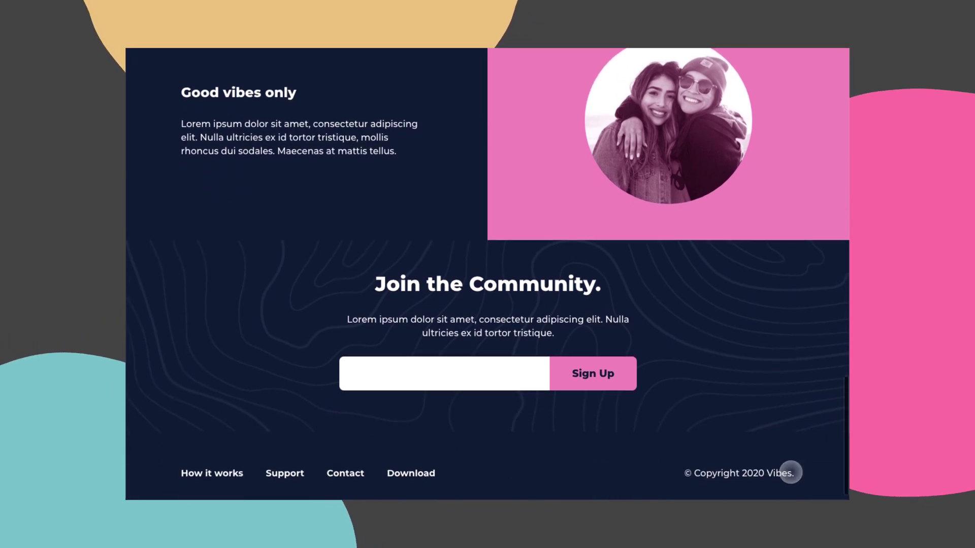